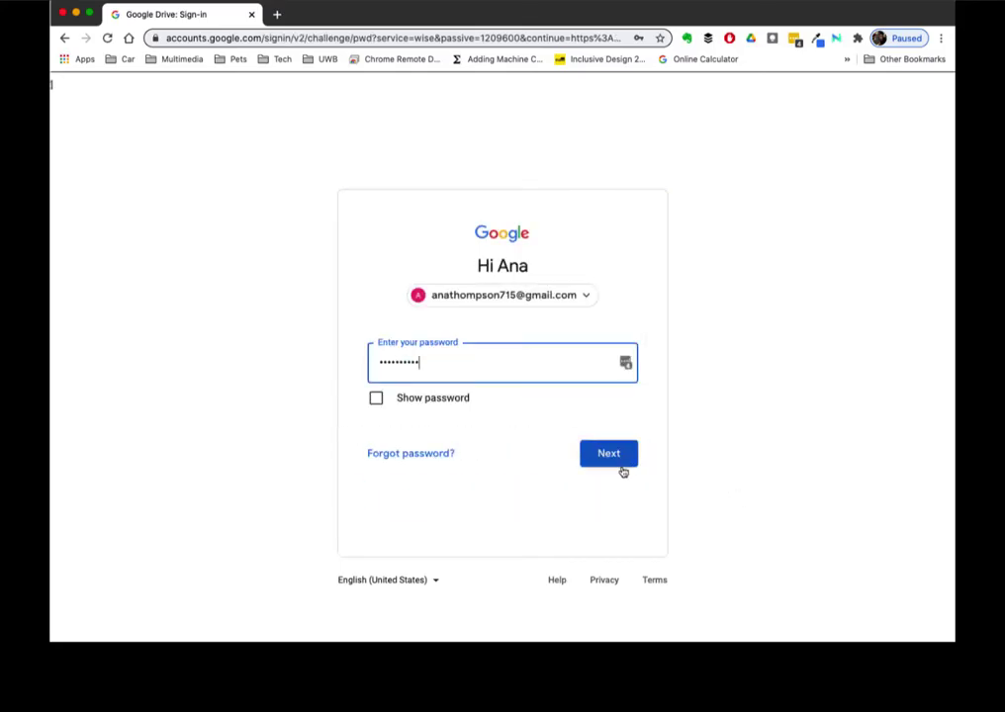
# - Submit the account password to finish signing in to Google Drive
pyautogui.click(618, 463)
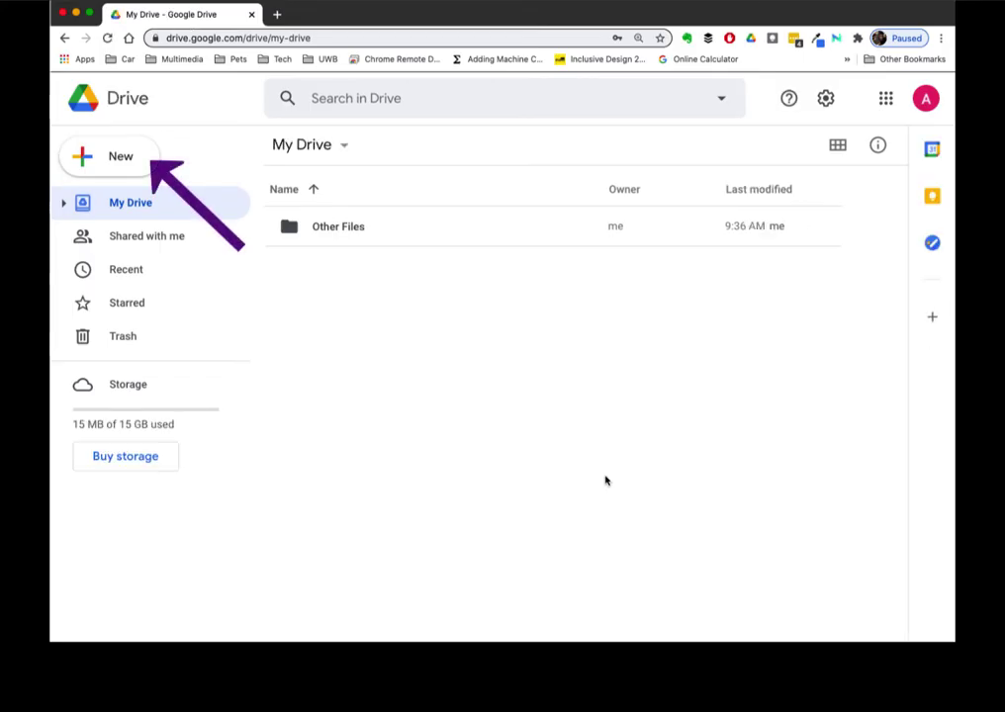
# - Create a new My Drive folder, pasting in the department-number-last-name Archive folder name
pyautogui.click(83, 159)
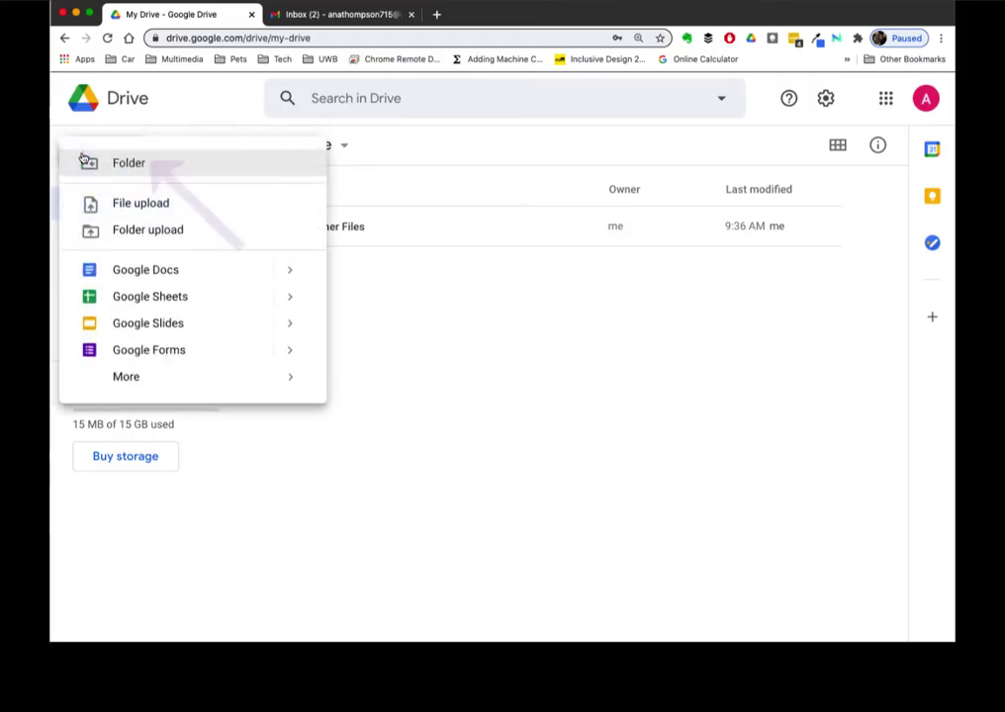
pyautogui.click(129, 163)
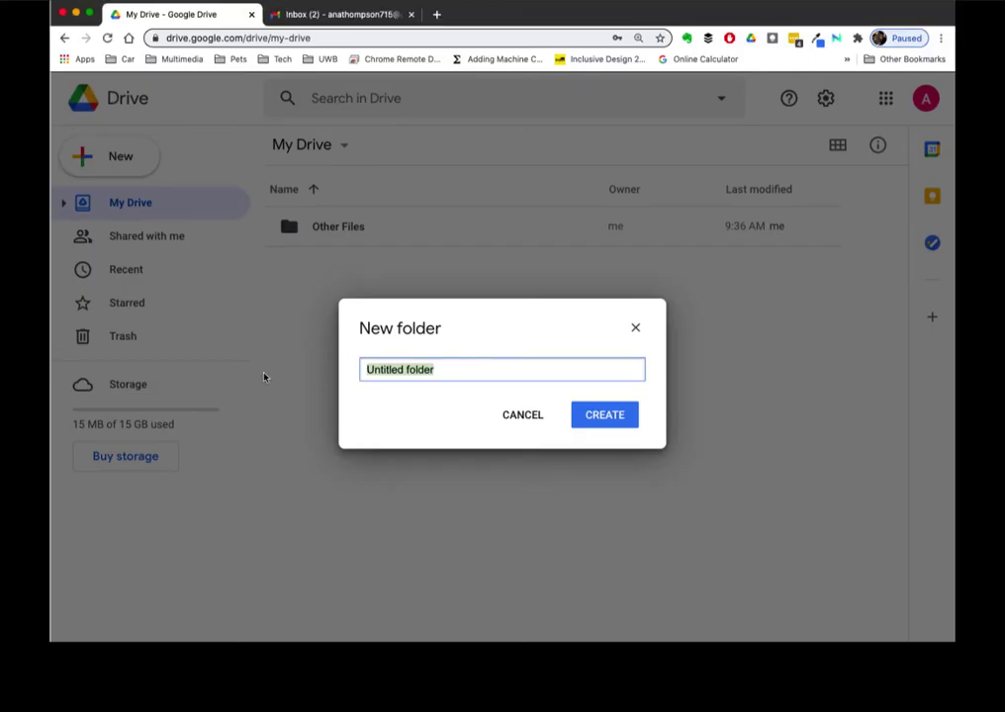
pyautogui.write('DEPT ### LastName Archive')
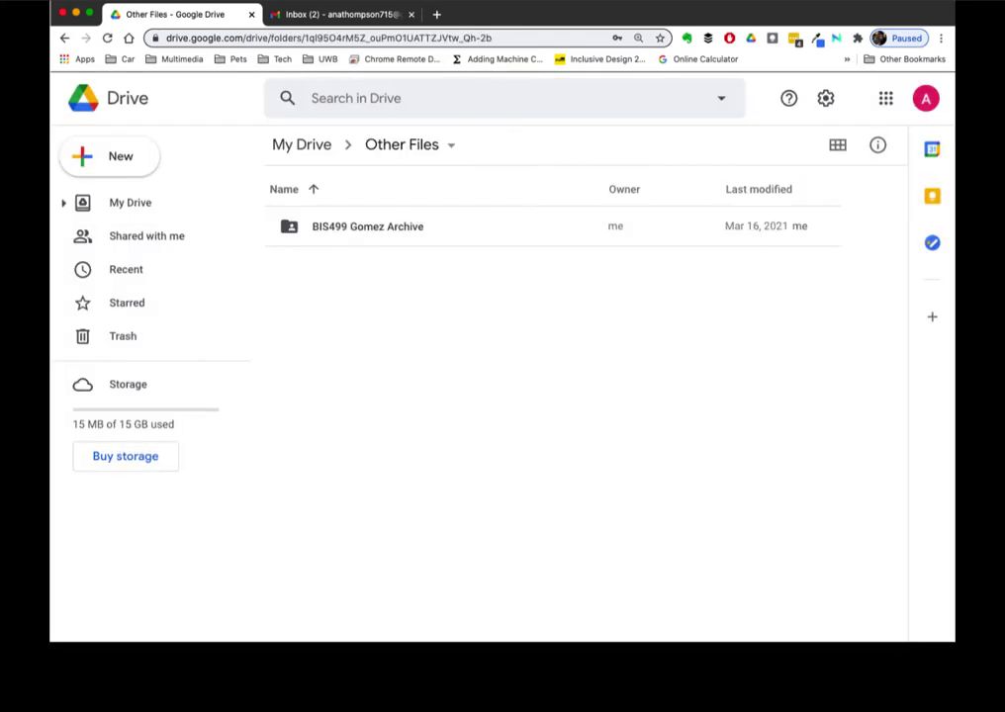
# - Set the BIS499 archive folder's link sharing to anyone with the link as Viewer
pyautogui.rightClick(292, 228)
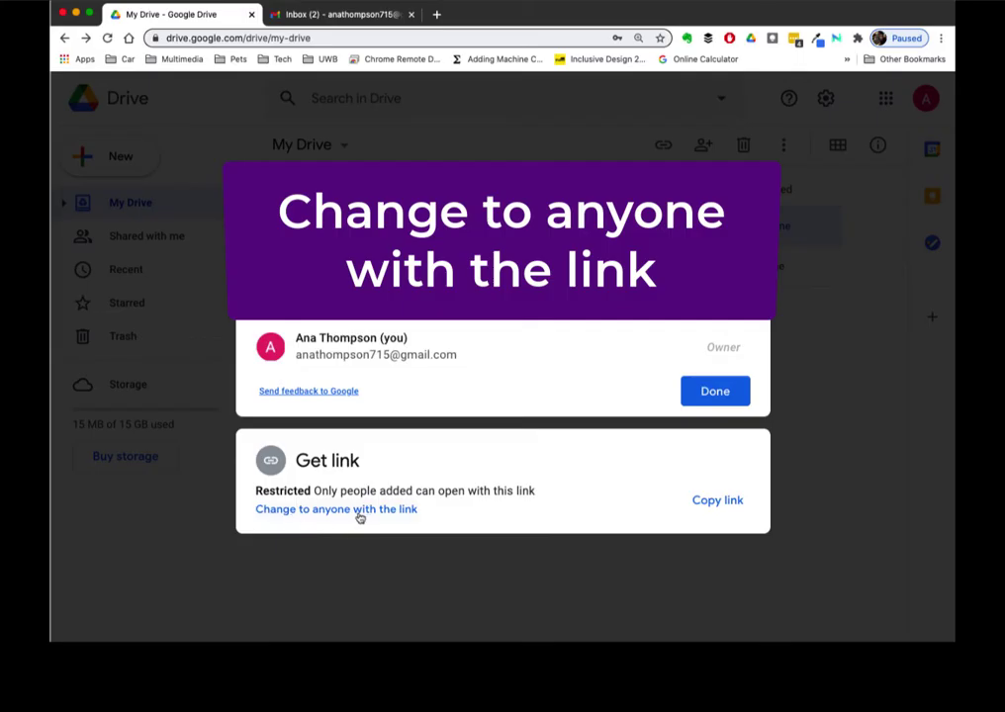
pyautogui.click(361, 511)
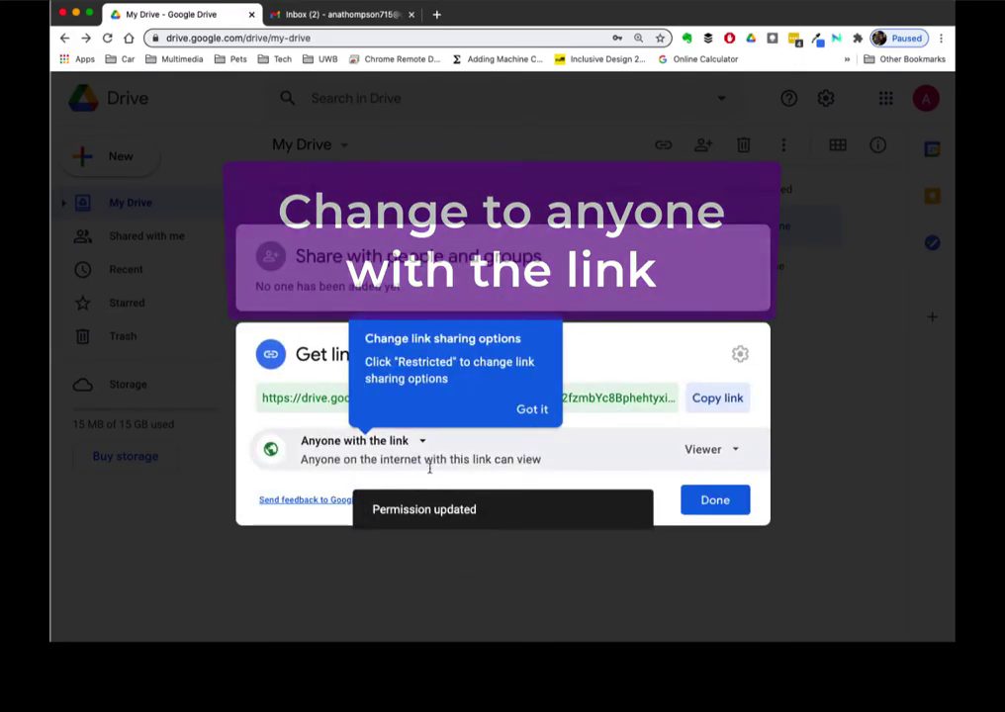
pyautogui.click(537, 412)
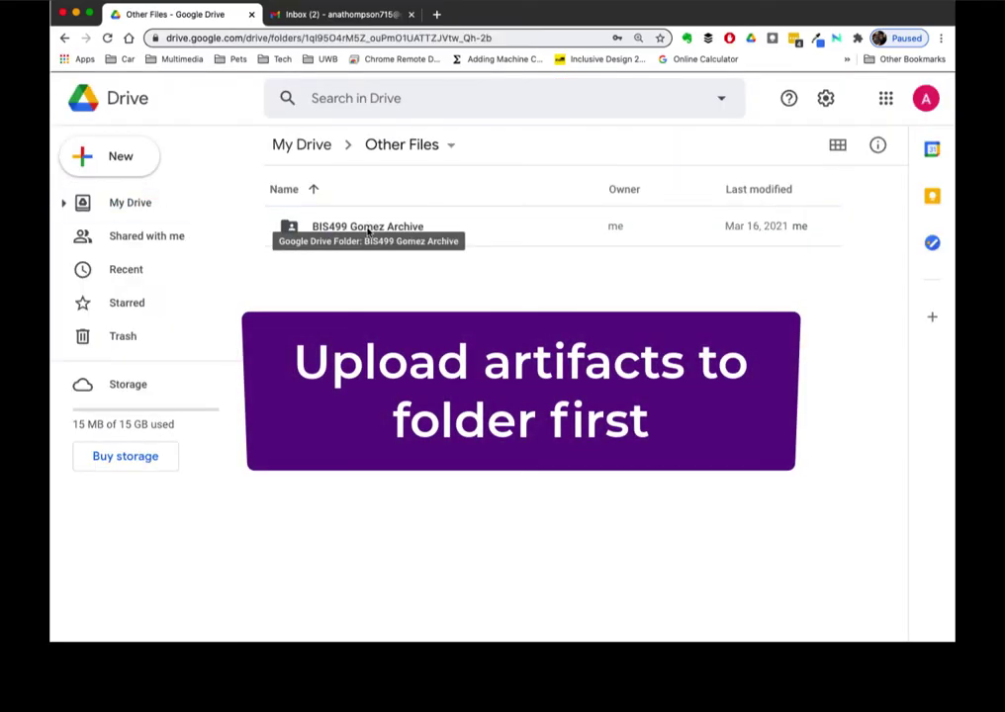
# - Upload ProcessPPT.pptx from the computer's PPTs folder into the BIS499 archive folder
pyautogui.doubleClick(368, 229)
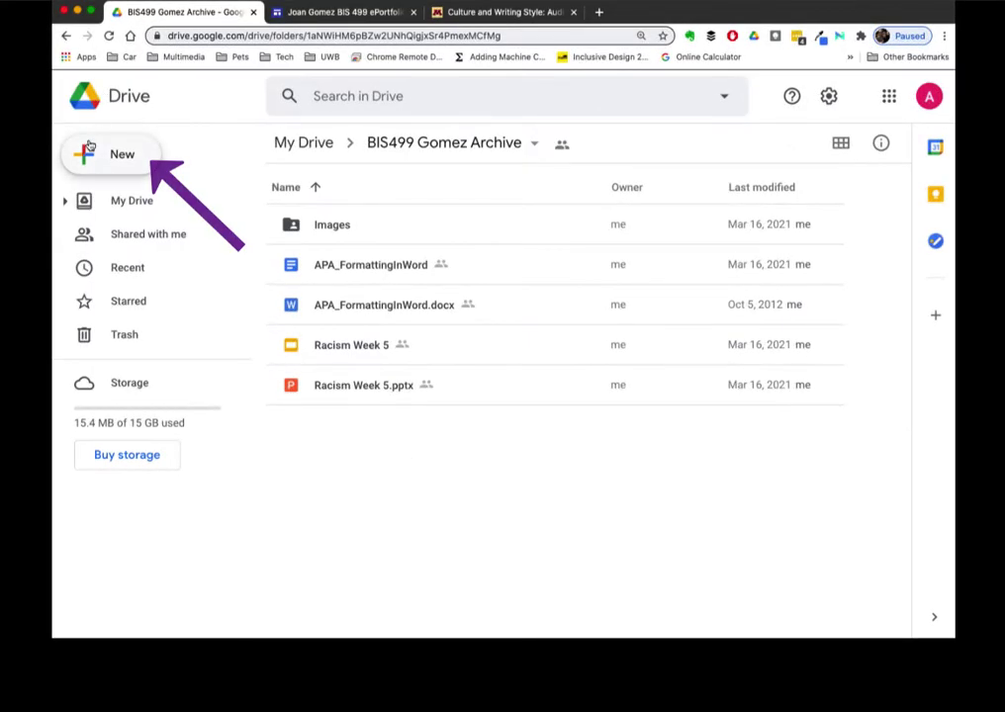
pyautogui.click(89, 149)
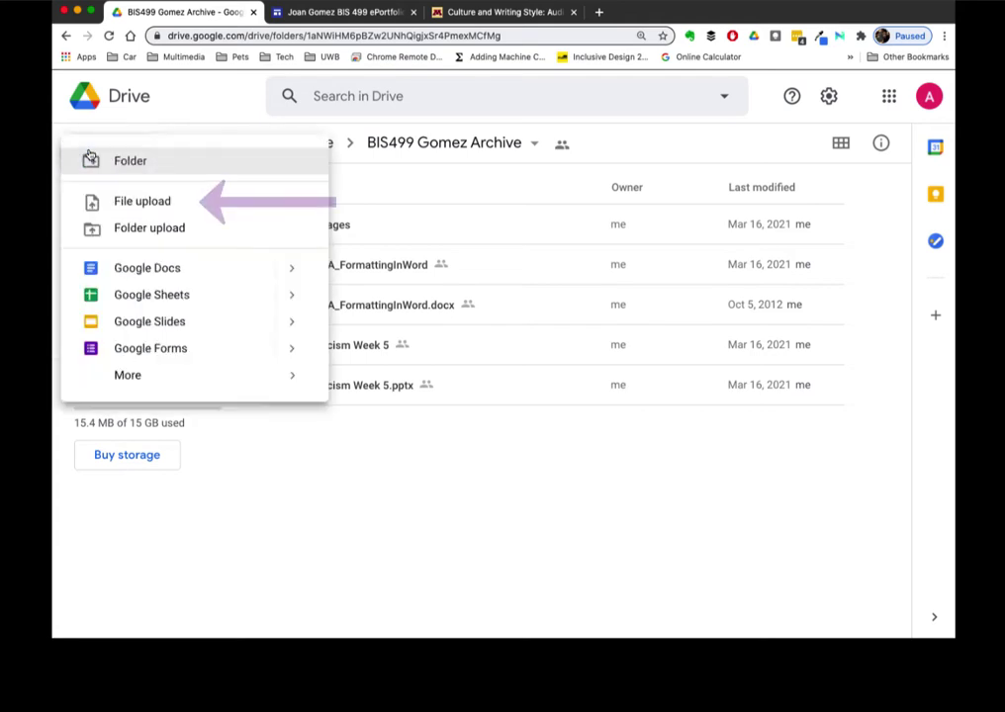
pyautogui.click(118, 200)
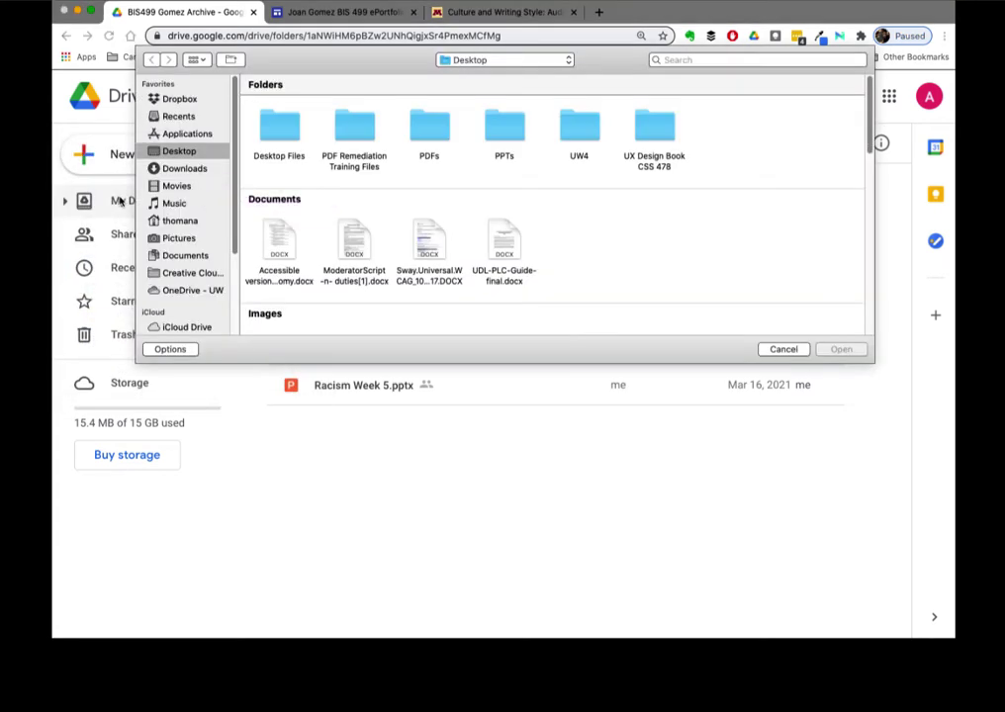
pyautogui.doubleClick(503, 126)
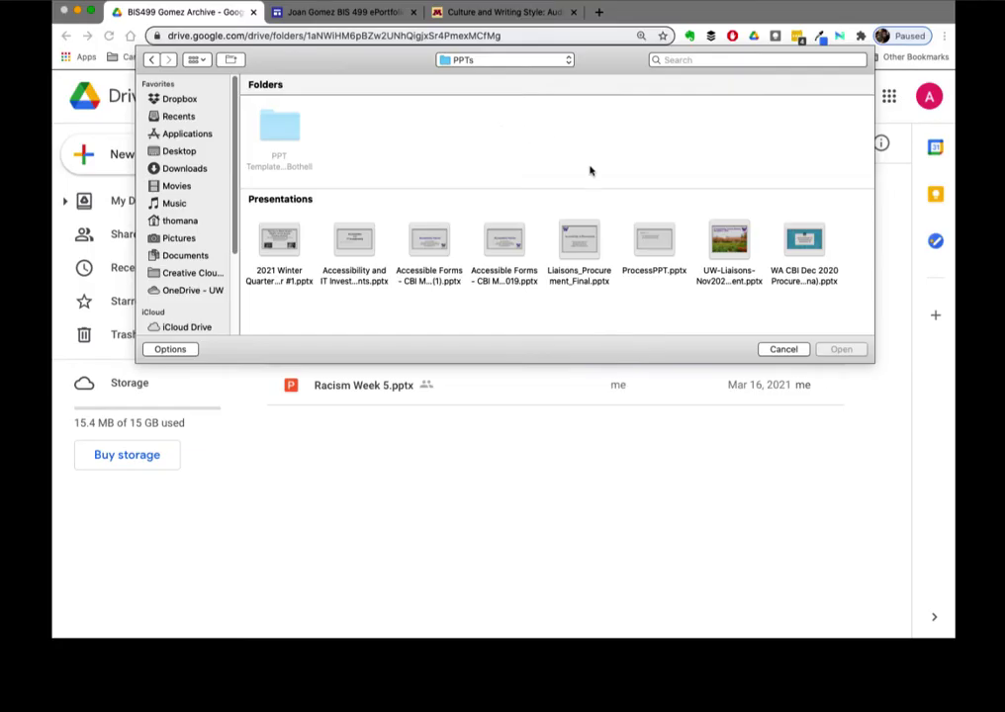
pyautogui.click(654, 239)
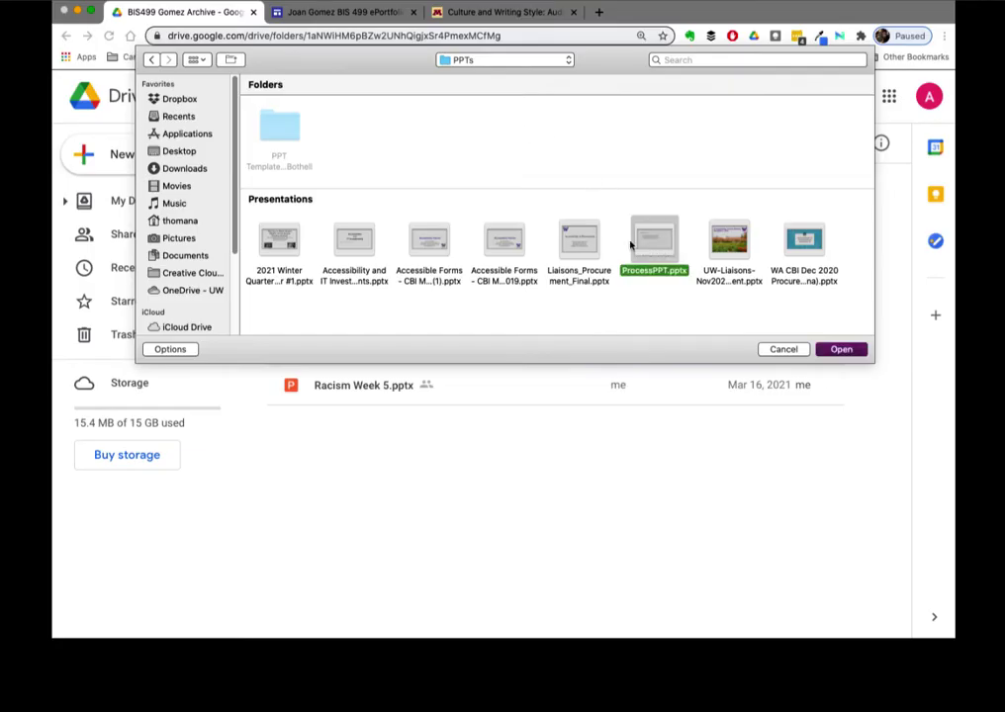
pyautogui.click(851, 353)
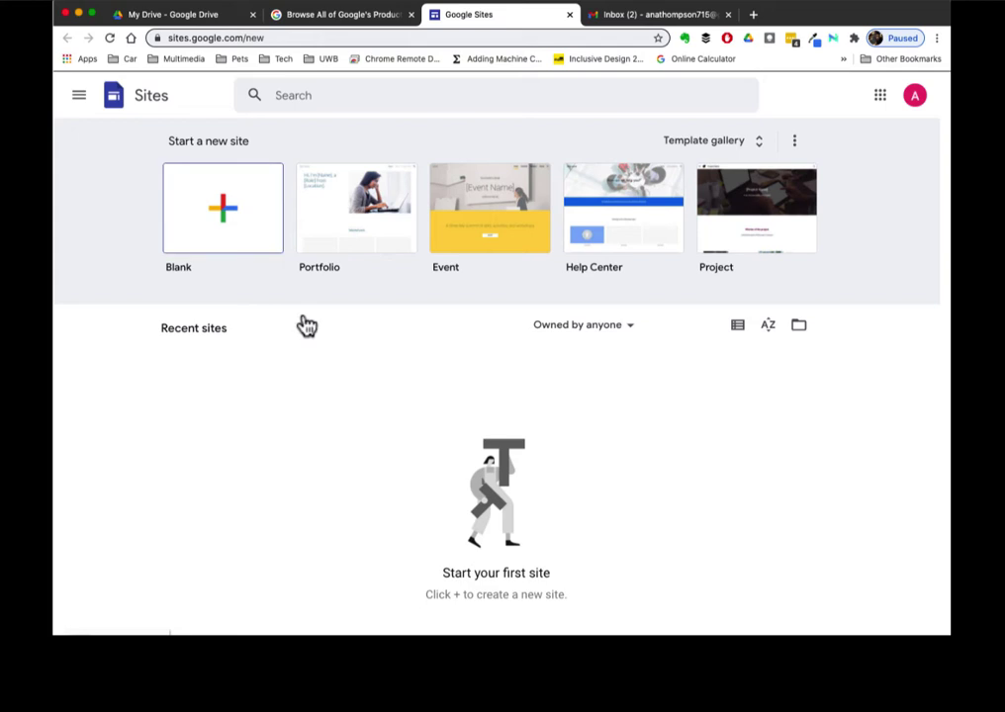
# - Start a new site from the Blank template on the Google Sites start page
pyautogui.press('Tab')
pyautogui.press('Tab')
pyautogui.press('Tab')
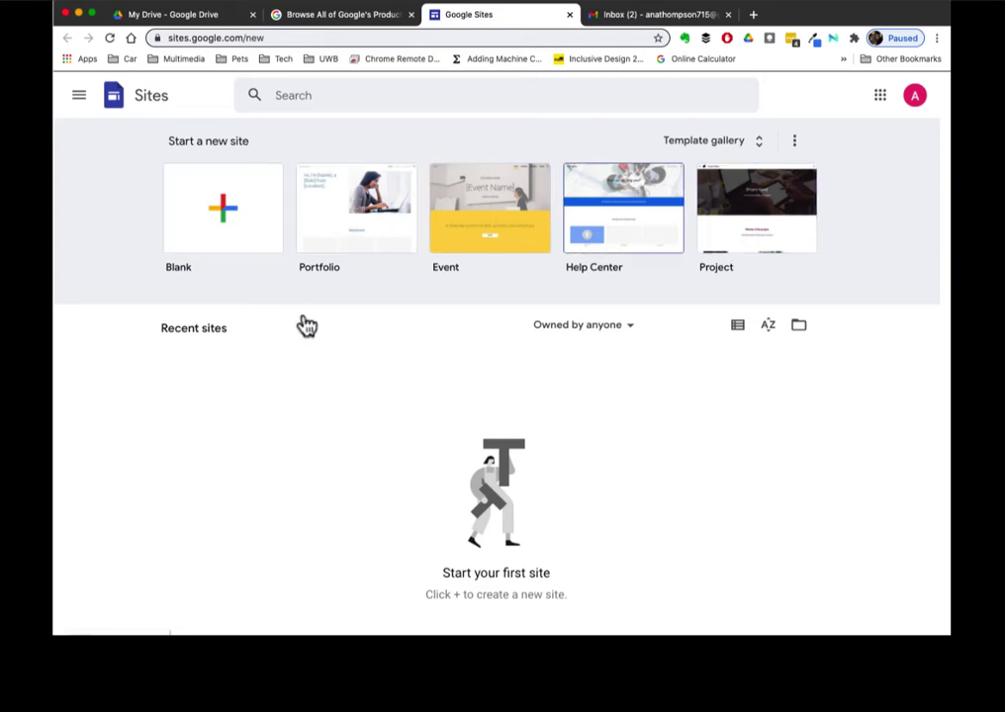
pyautogui.hotkey('shift', 'Tab')
pyautogui.hotkey('shift', 'Tab')
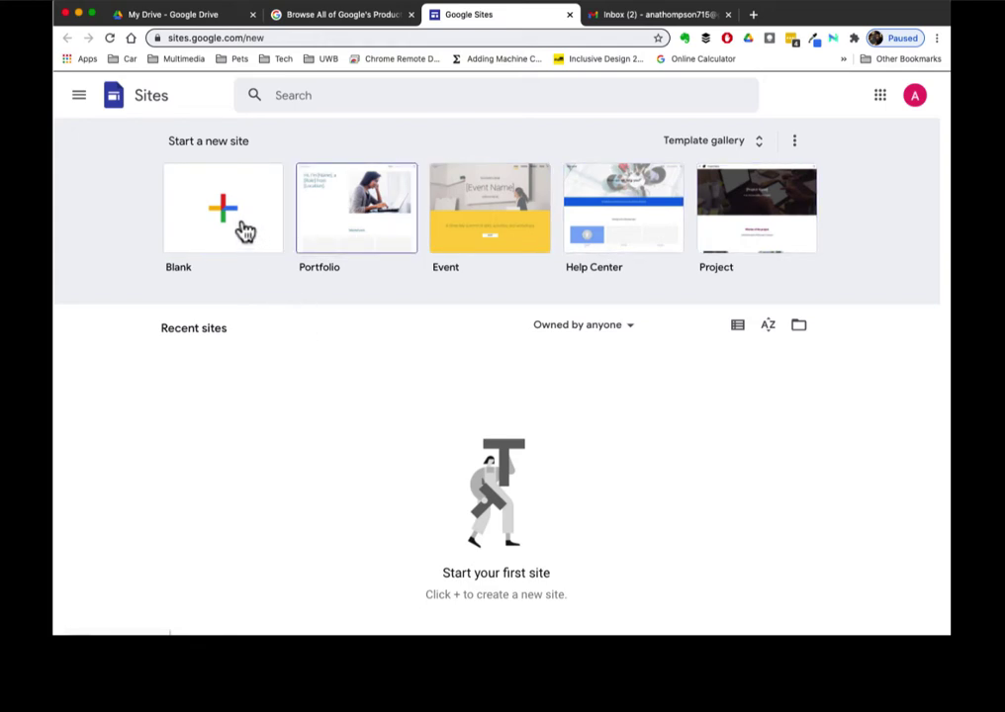
pyautogui.click(244, 227)
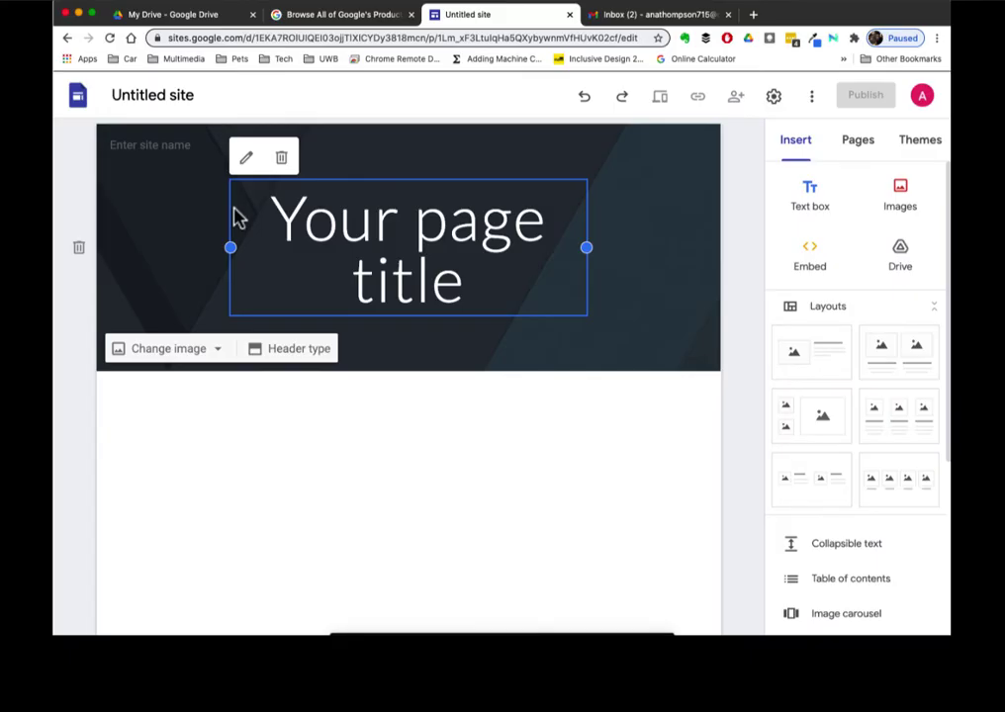
# - Rename the untitled site to the student's full name plus 'BIS 499 ePortfolio'
pyautogui.doubleClick(165, 94)
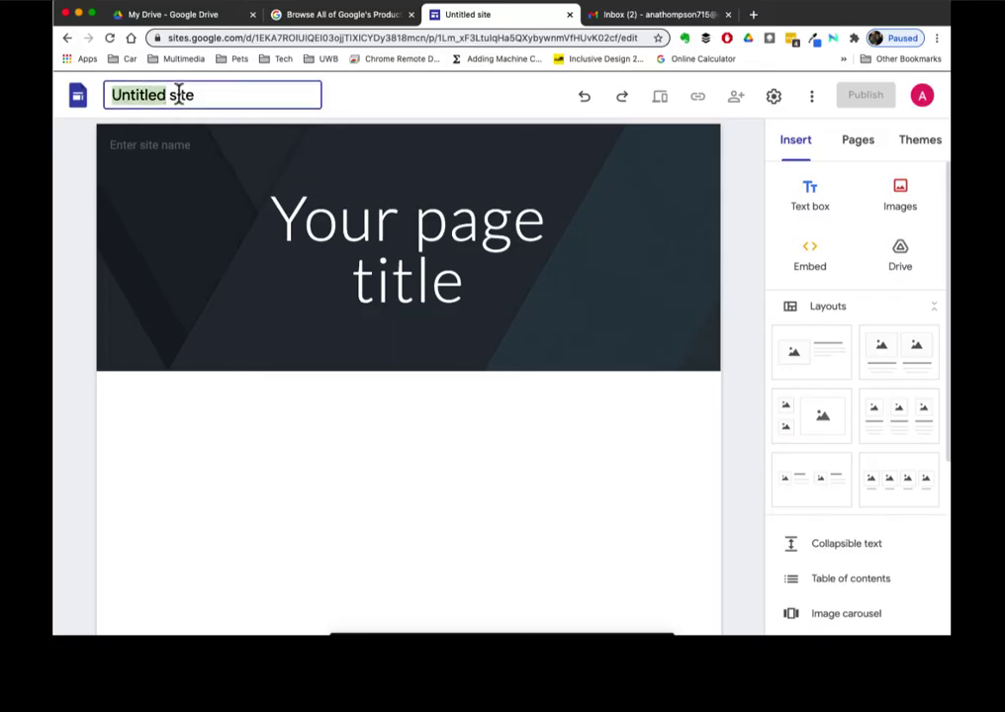
pyautogui.press('super+a')
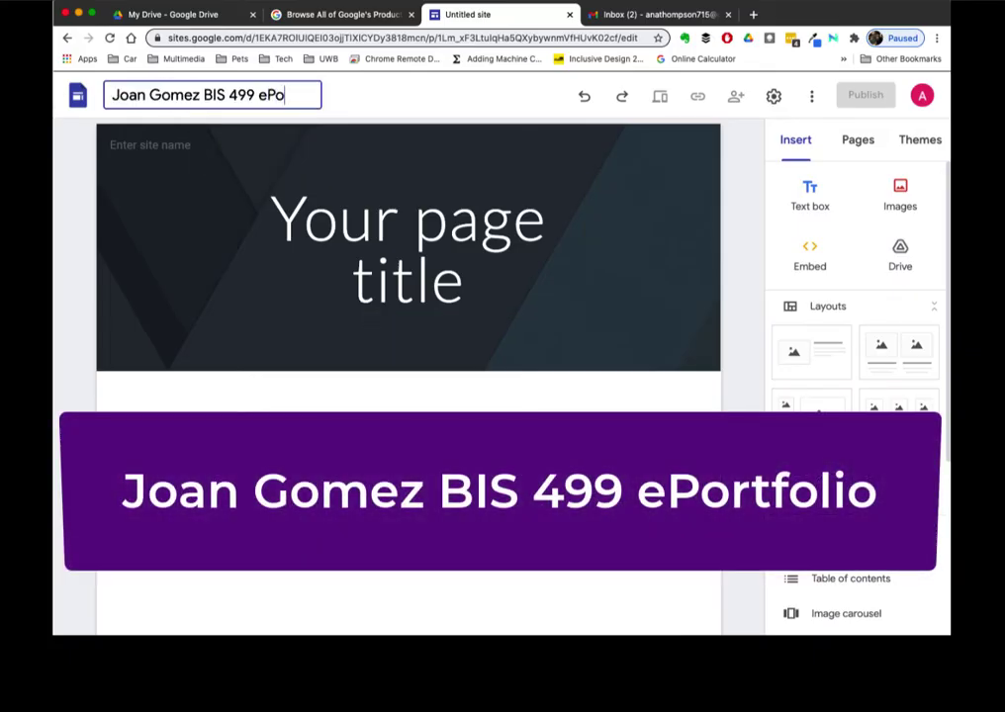
pyautogui.write('rtfolio')
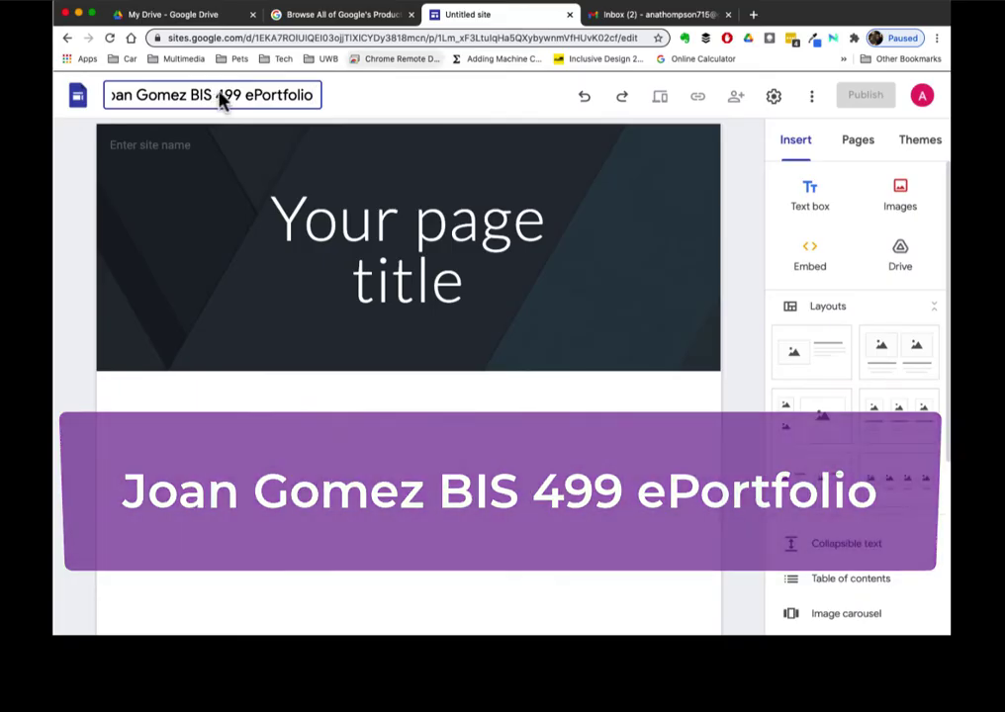
pyautogui.press('Return')
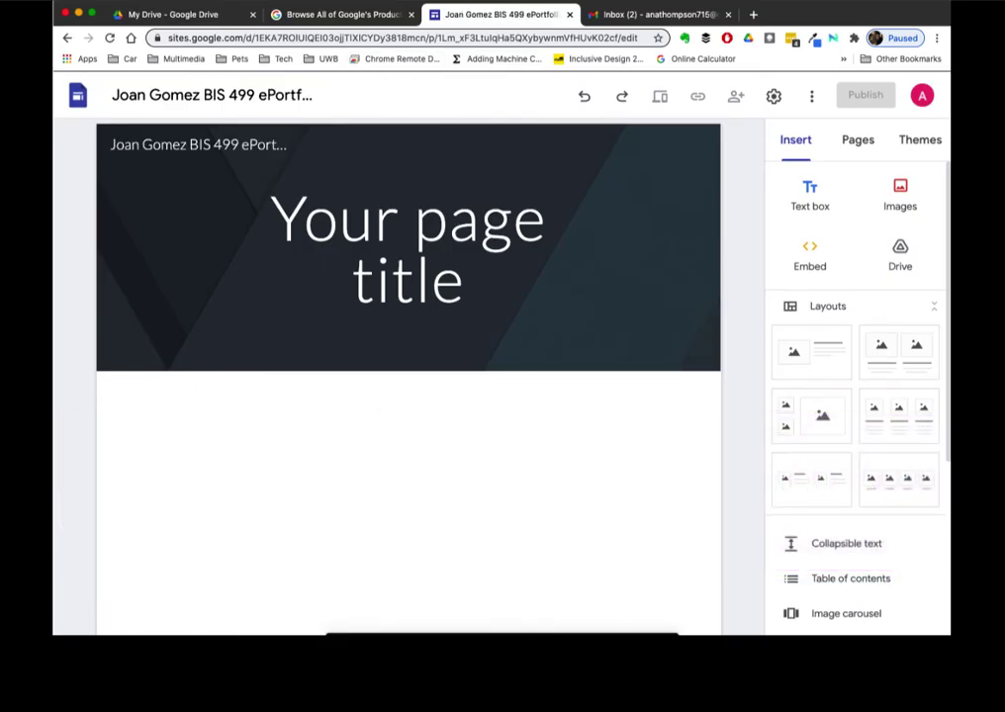
pyautogui.click(170, 18)
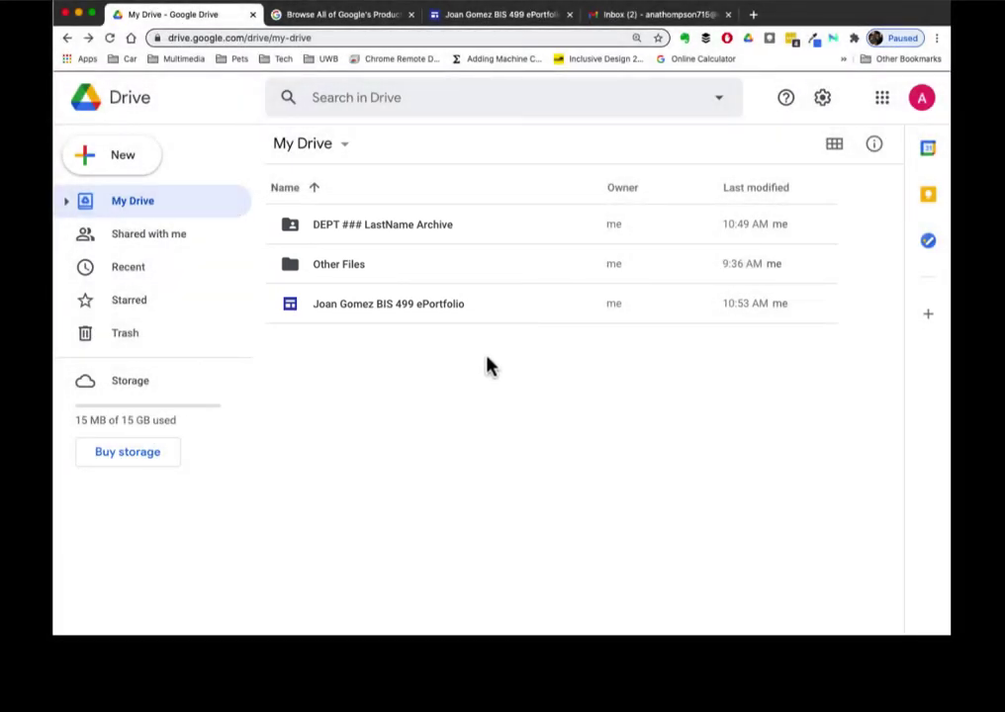
pyautogui.moveTo(483, 19); pyautogui.dragTo(336, 23)
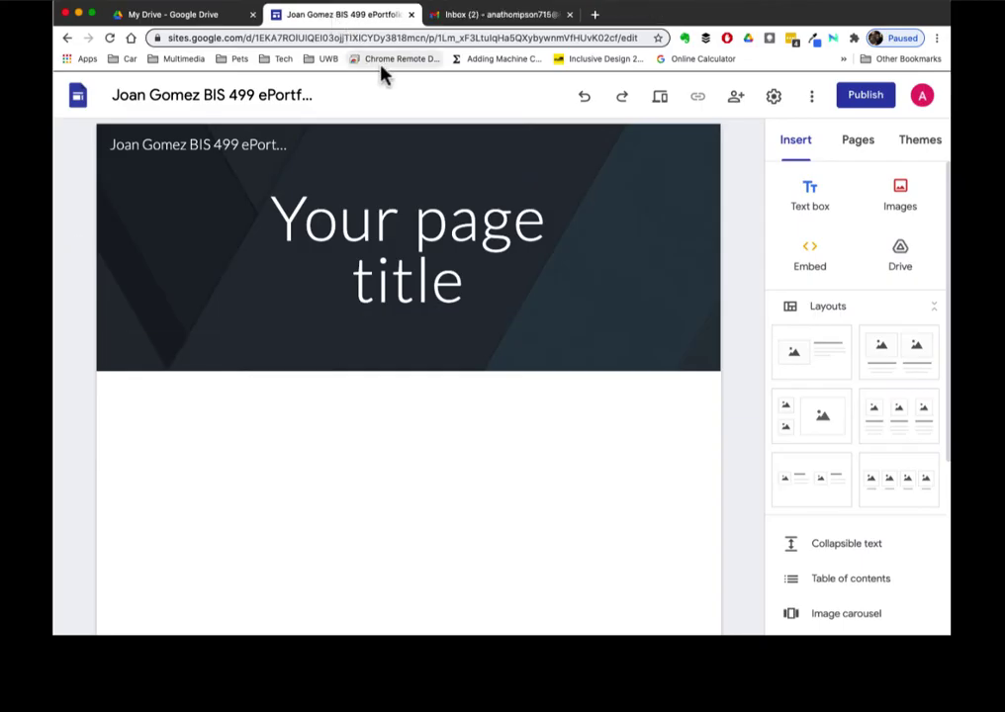
# - Apply the Level theme to the site with its blue colour option
pyautogui.click(923, 144)
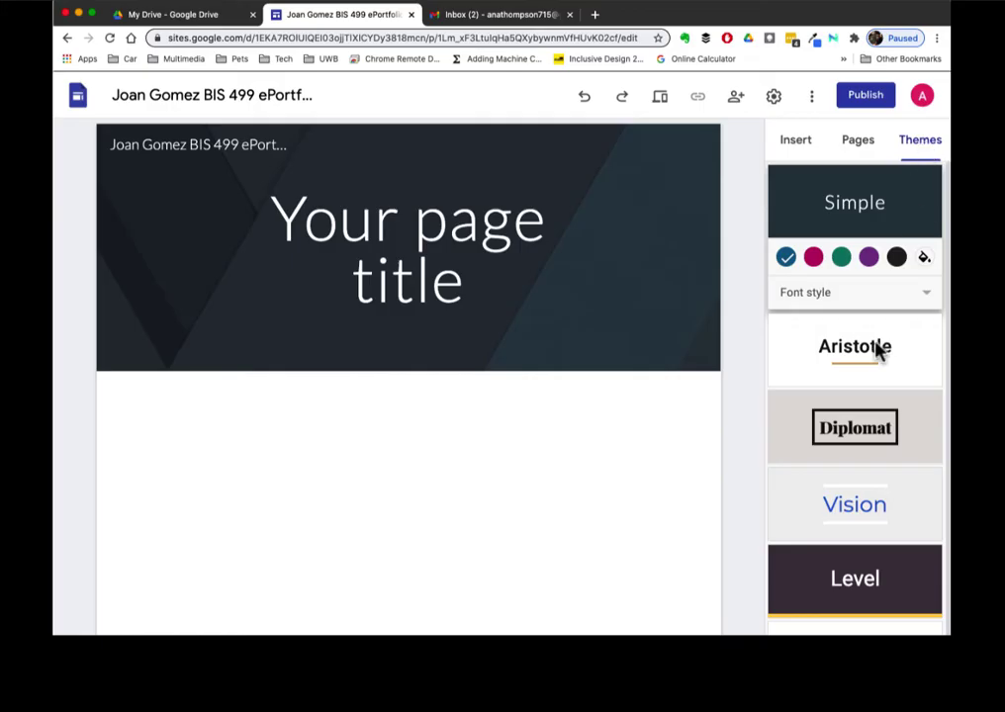
pyautogui.scroll(-1, 877, 348)
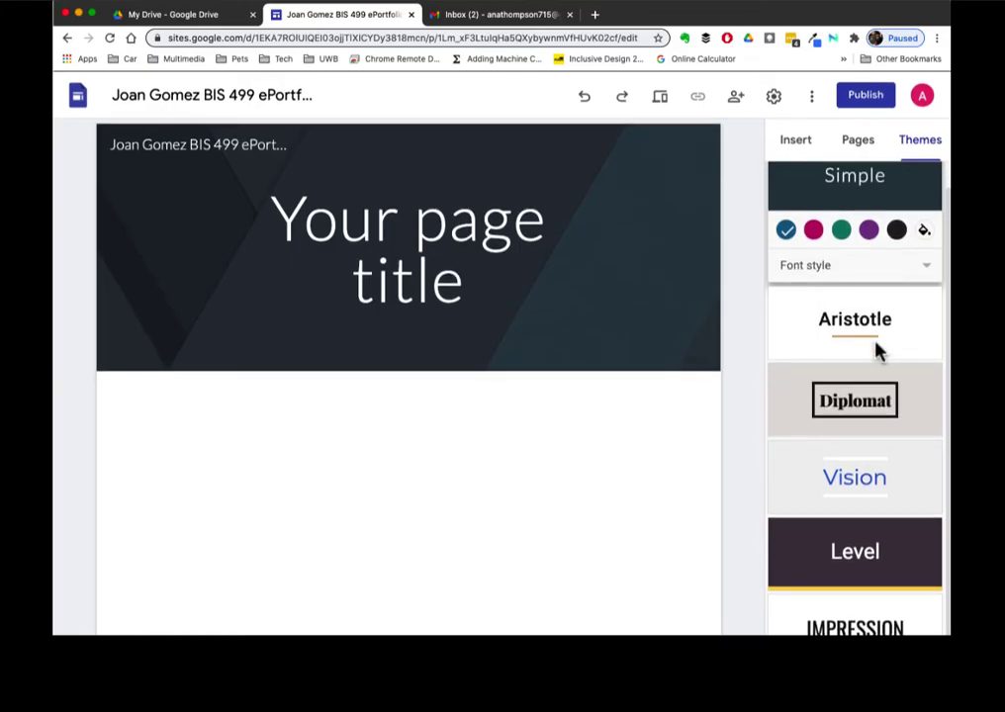
pyautogui.click(888, 575)
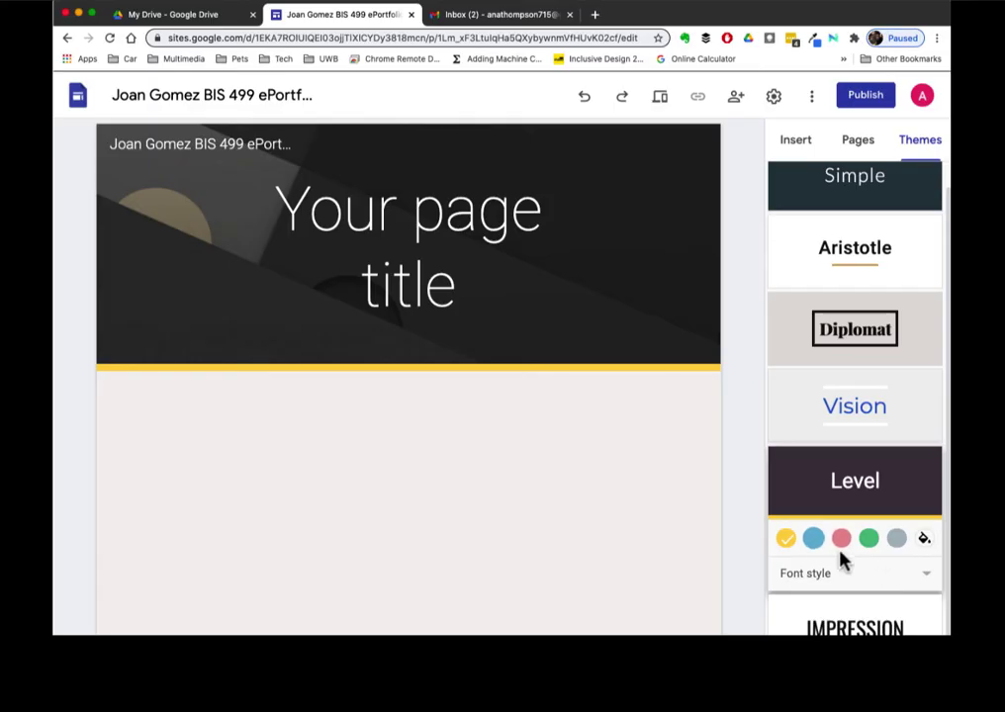
pyautogui.click(813, 540)
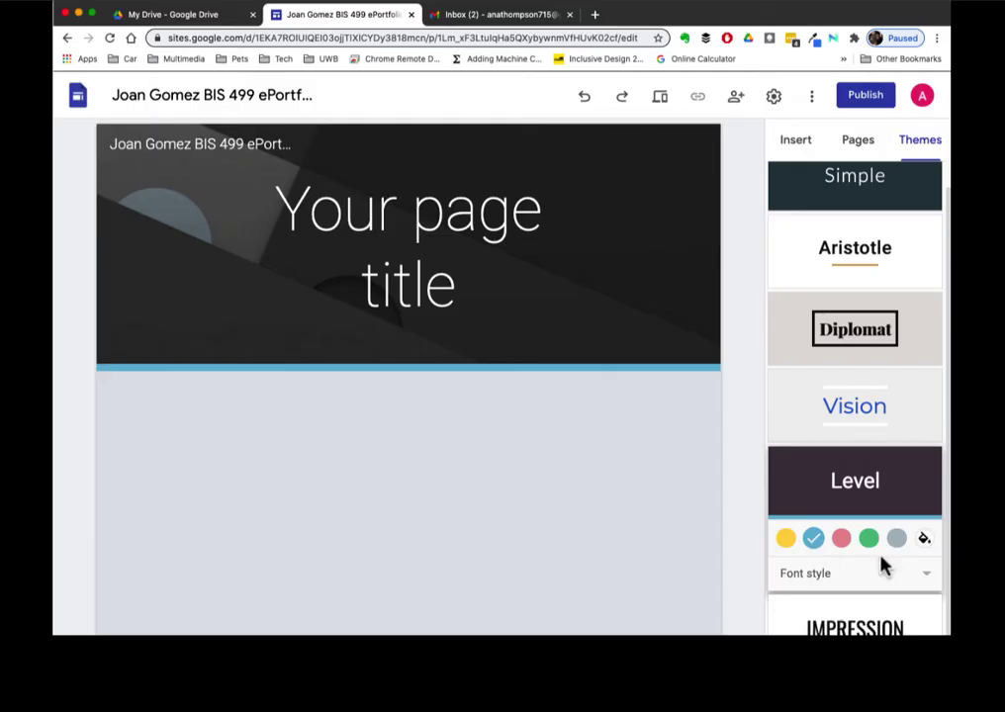
# - Change the theme's font style to Narrow
pyautogui.click(834, 578)
pyautogui.click(800, 605)
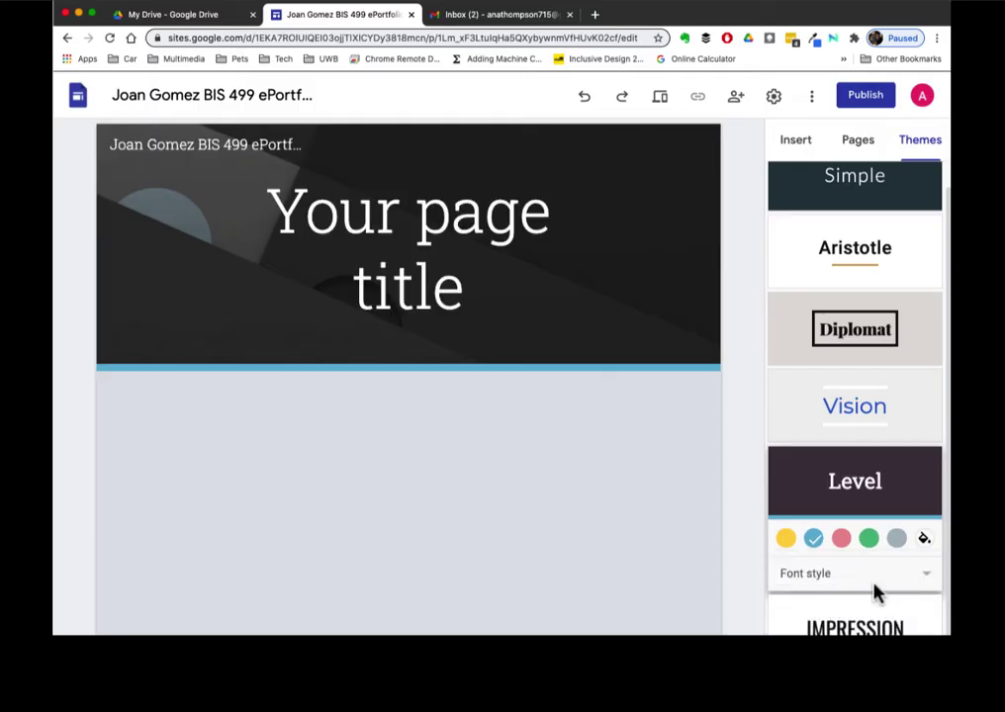
pyautogui.click(932, 579)
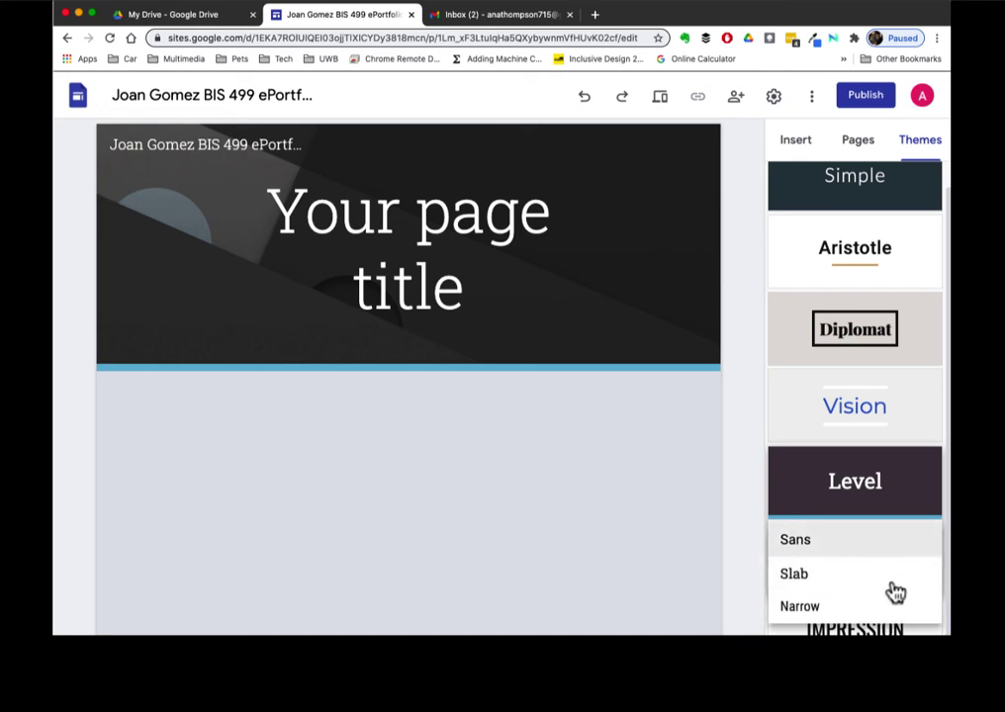
pyautogui.click(813, 616)
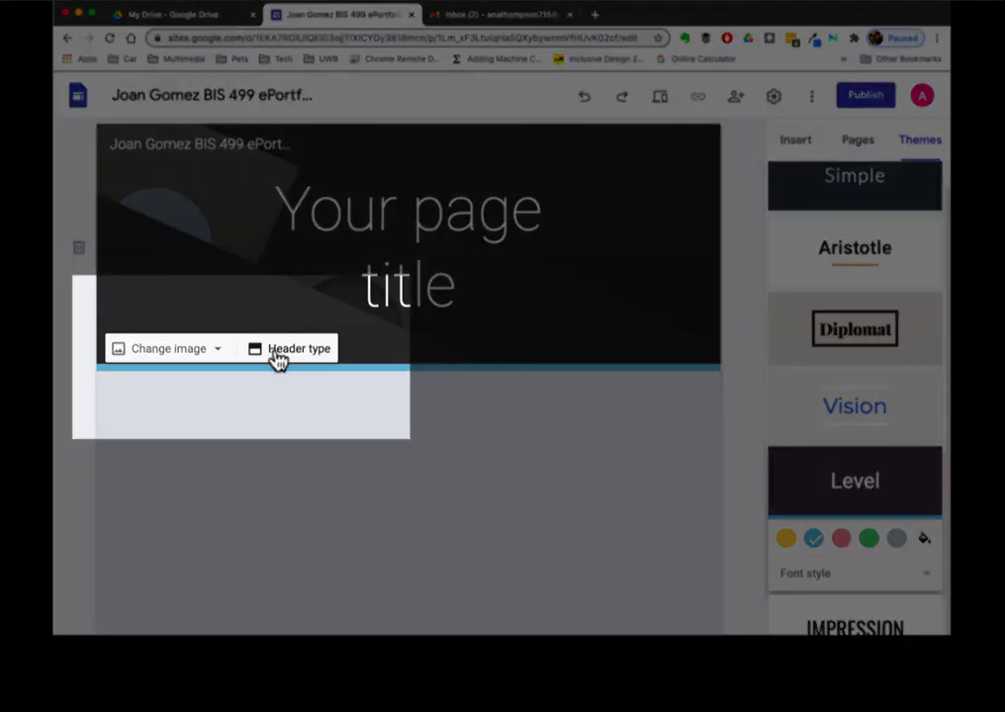
# - Open the image picker for replacing the header background image
pyautogui.click(278, 354)
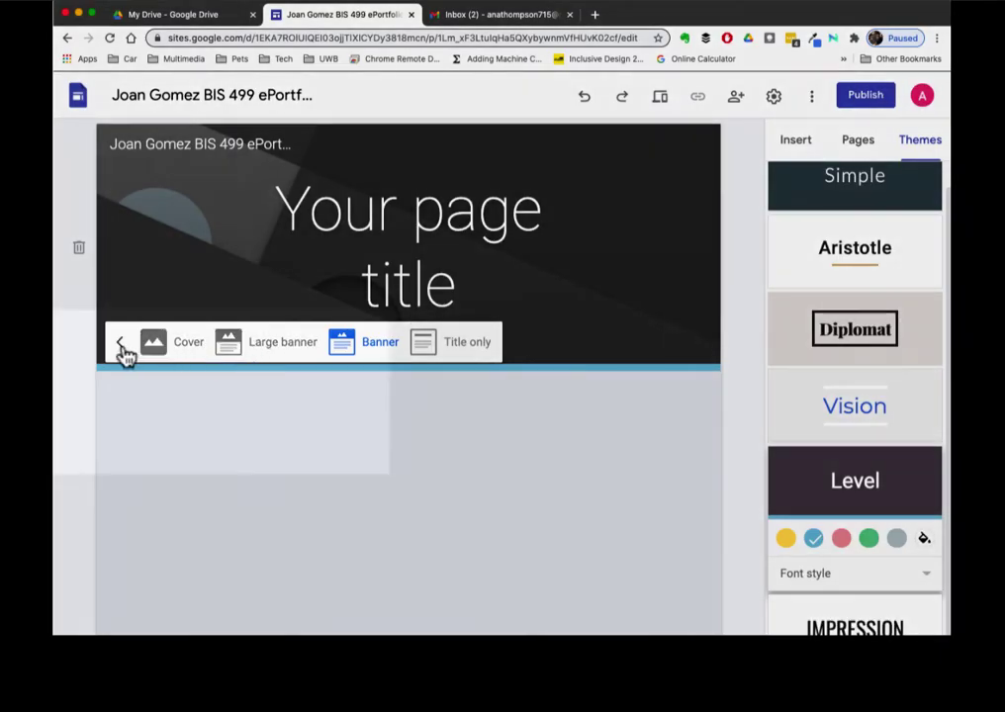
pyautogui.click(121, 343)
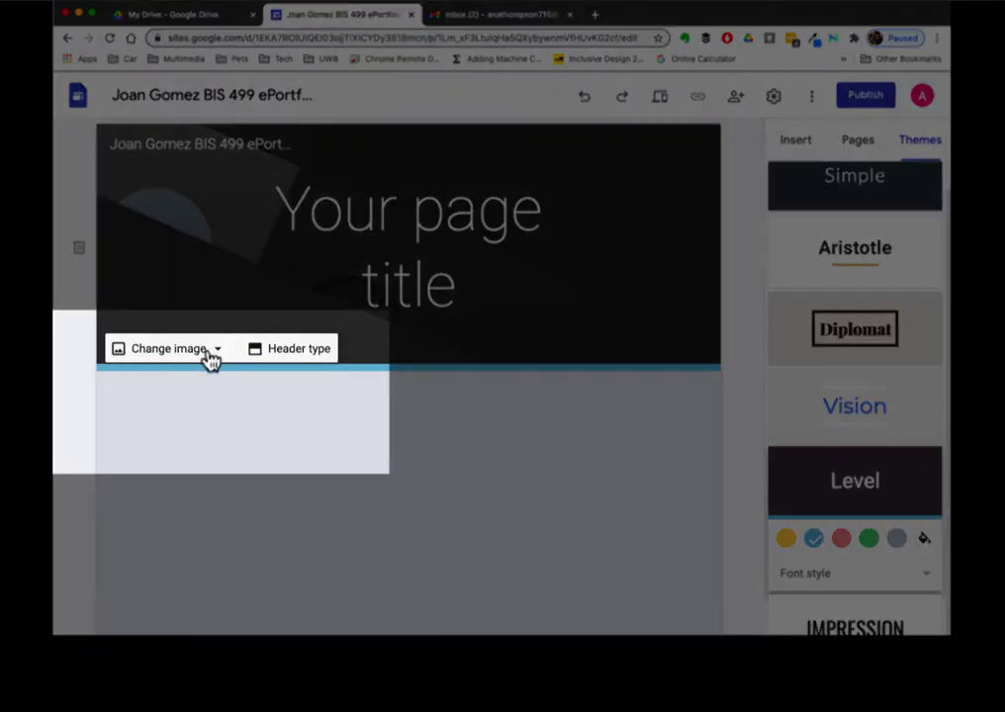
pyautogui.click(218, 354)
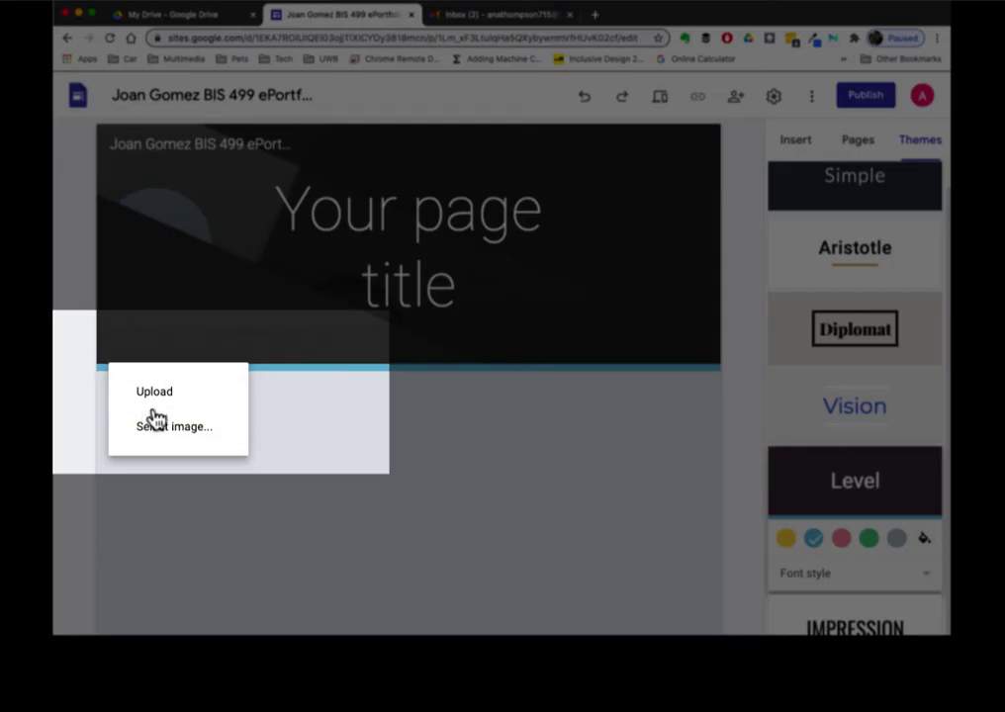
pyautogui.click(205, 433)
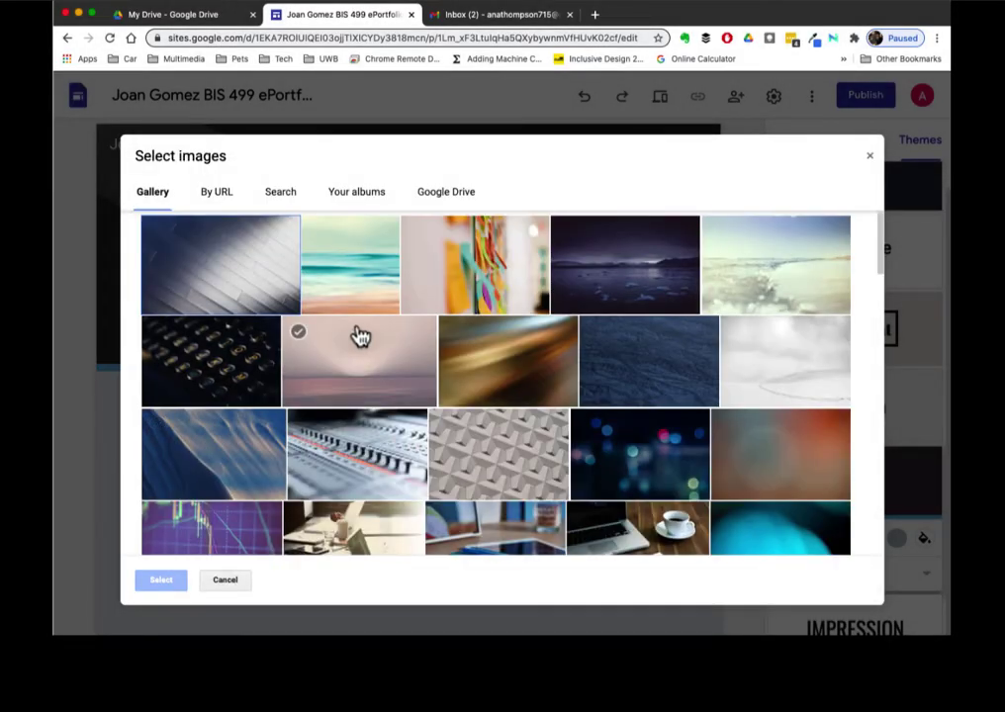
pyautogui.scroll(-5, 359, 338)
pyautogui.scroll(-10, 359, 337)
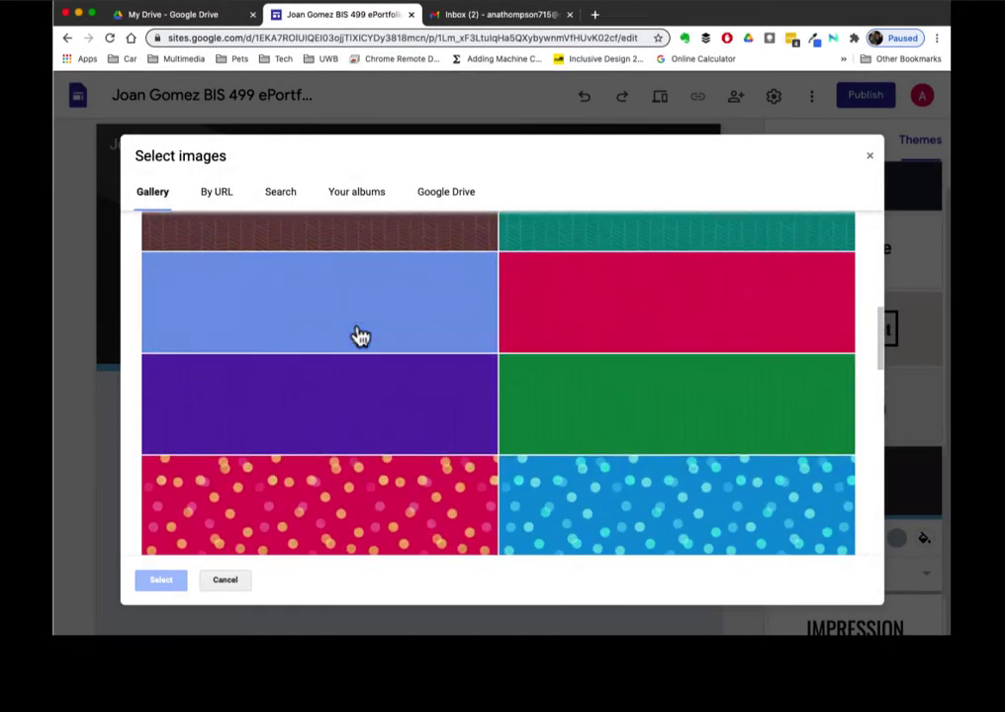
pyautogui.scroll(15, 359, 337)
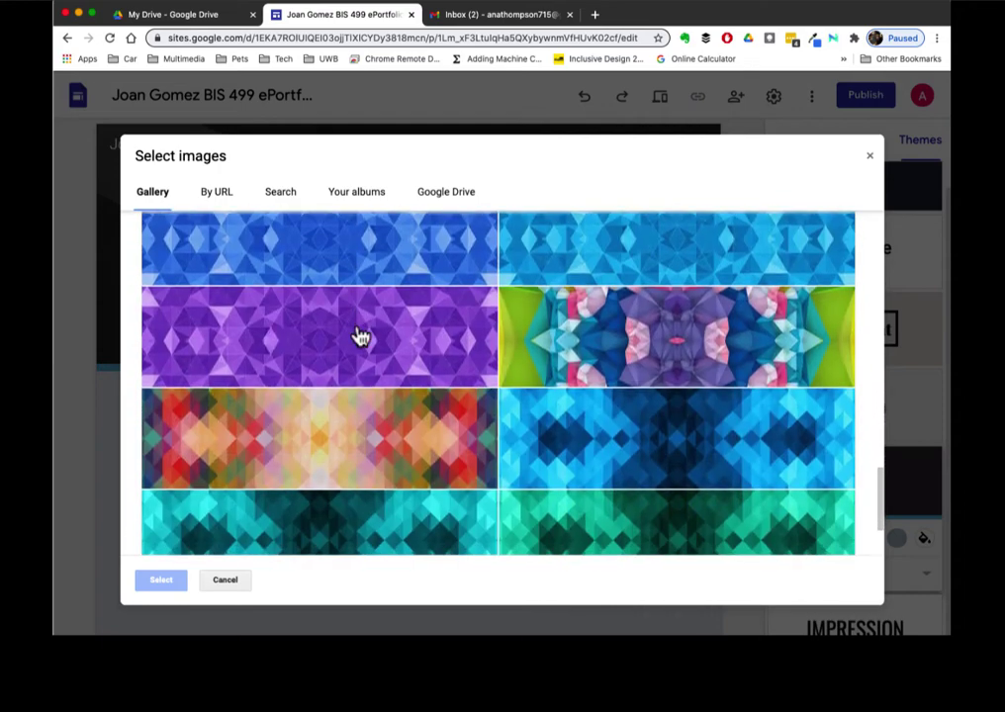
pyautogui.scroll(5, 359, 338)
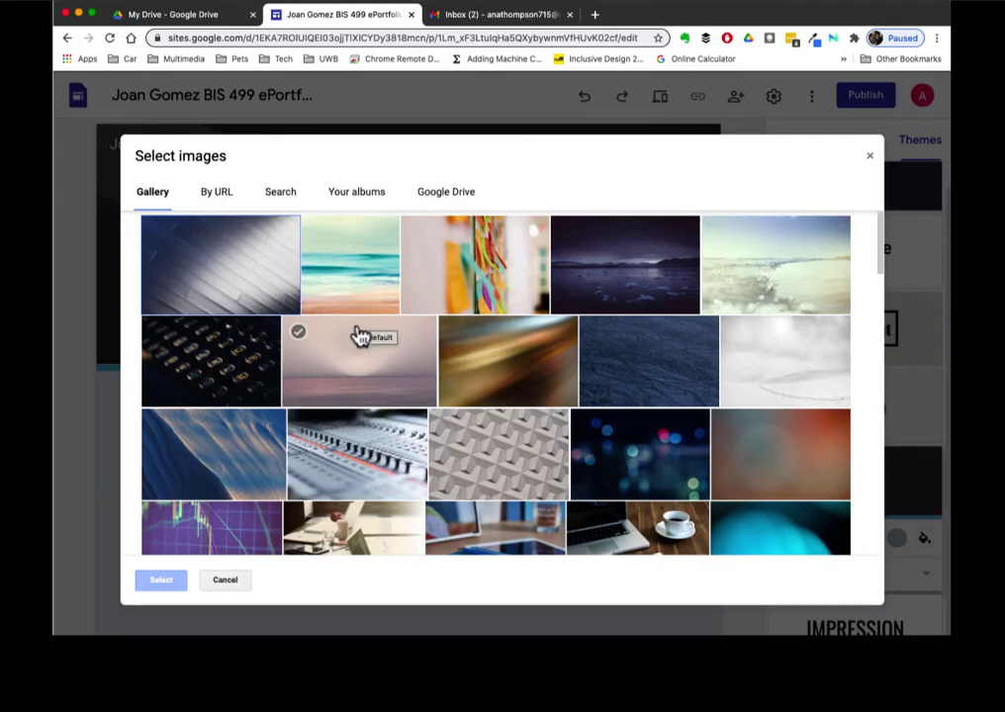
# - Search images for 'writing fire' and set the golden sparks photo as header background
pyautogui.click(286, 200)
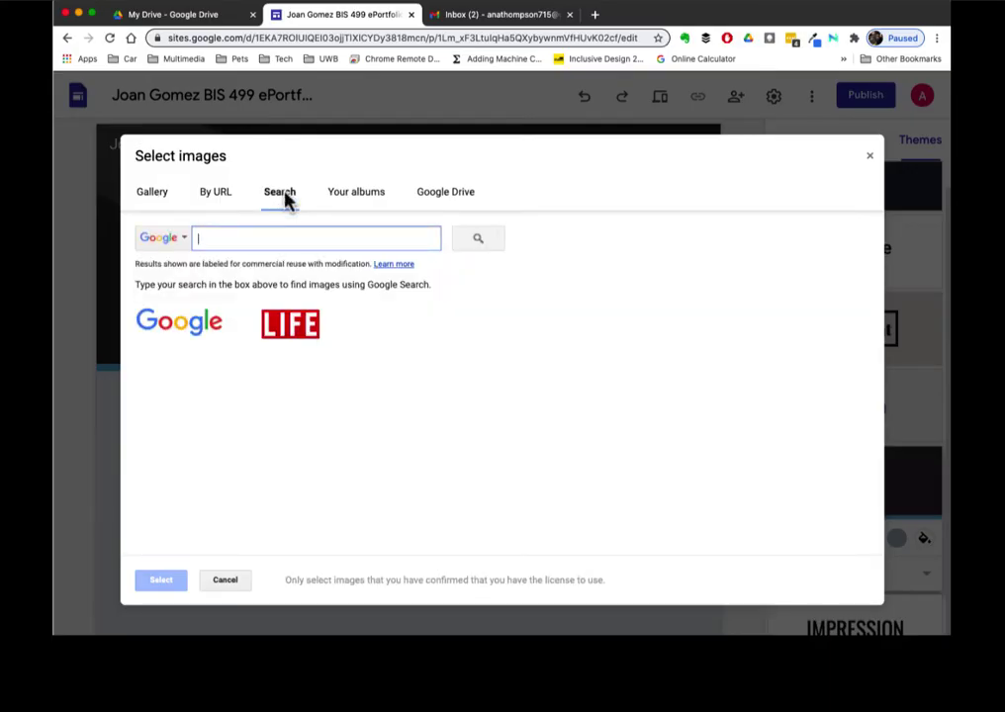
pyautogui.write('writing fire')
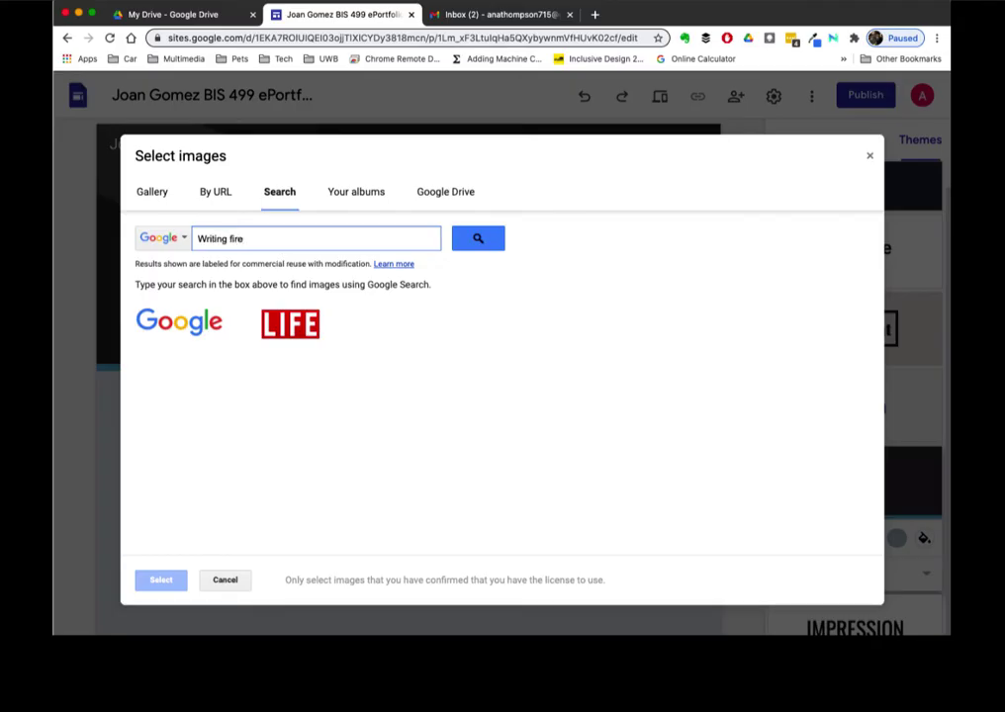
pyautogui.click(478, 240)
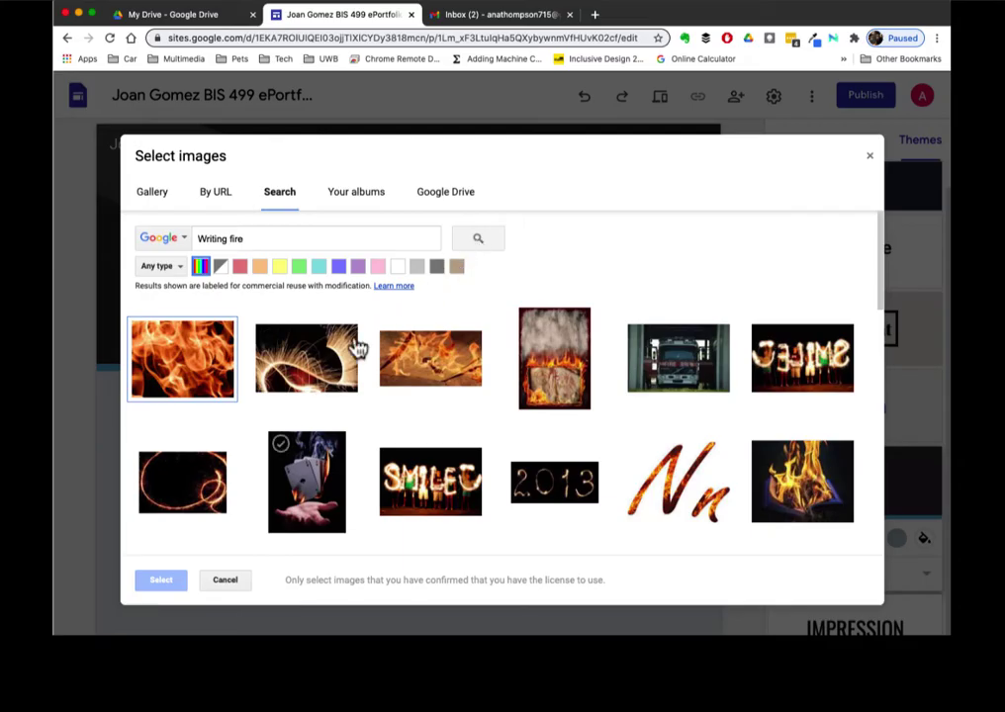
pyautogui.click(309, 391)
pyautogui.click(163, 582)
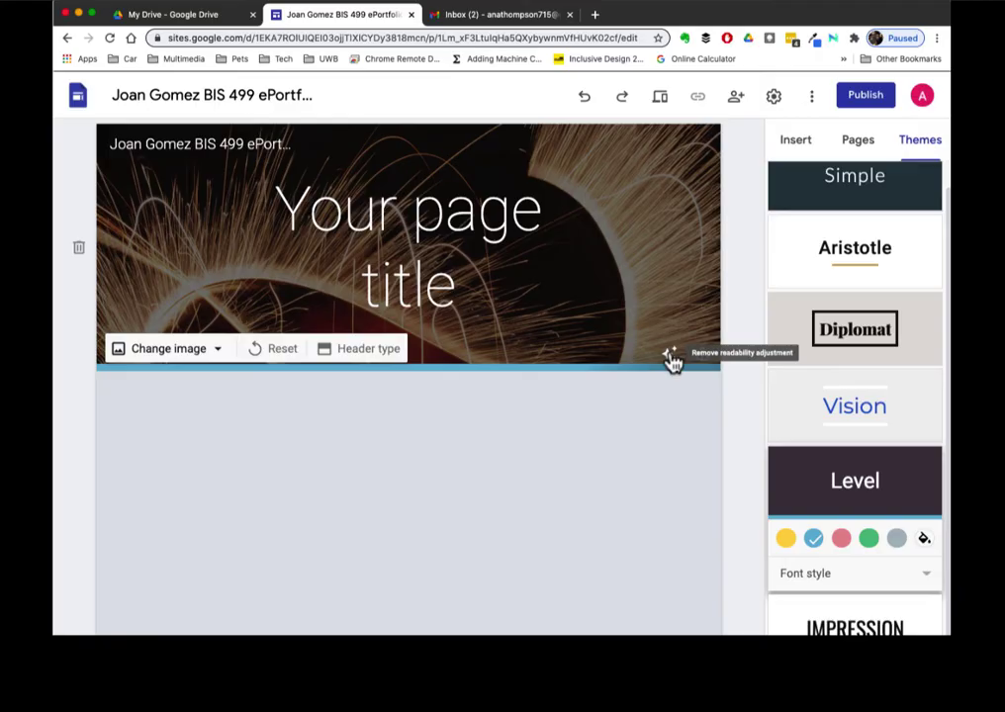
# - Replace the placeholder header title with 'Welcome', keeping the readability darkening on
pyautogui.click(672, 358)
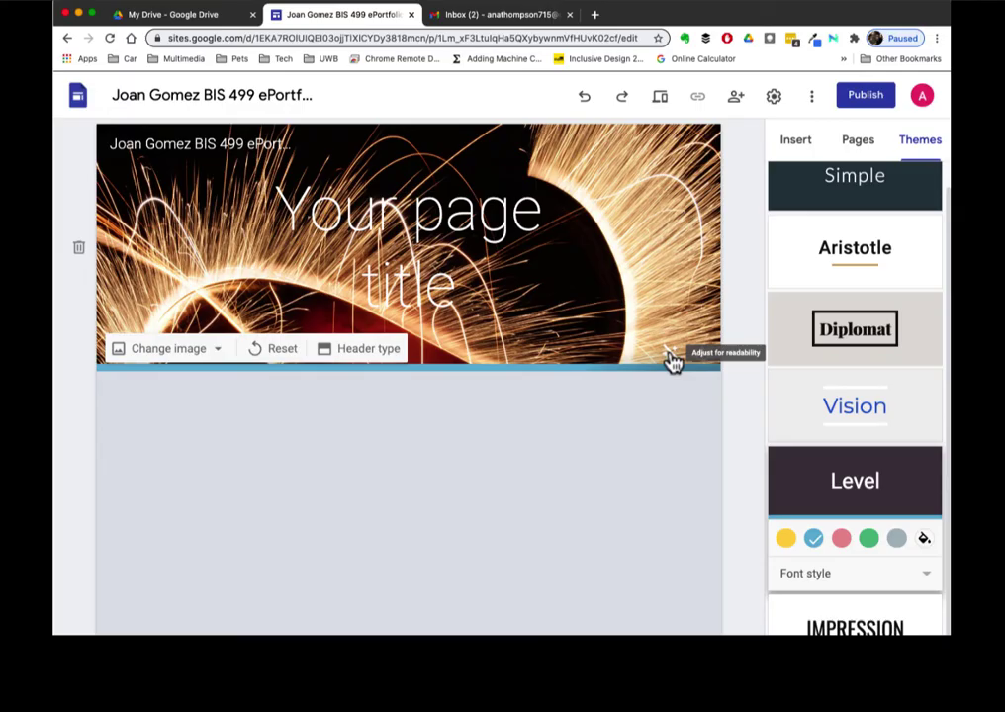
pyautogui.click(672, 358)
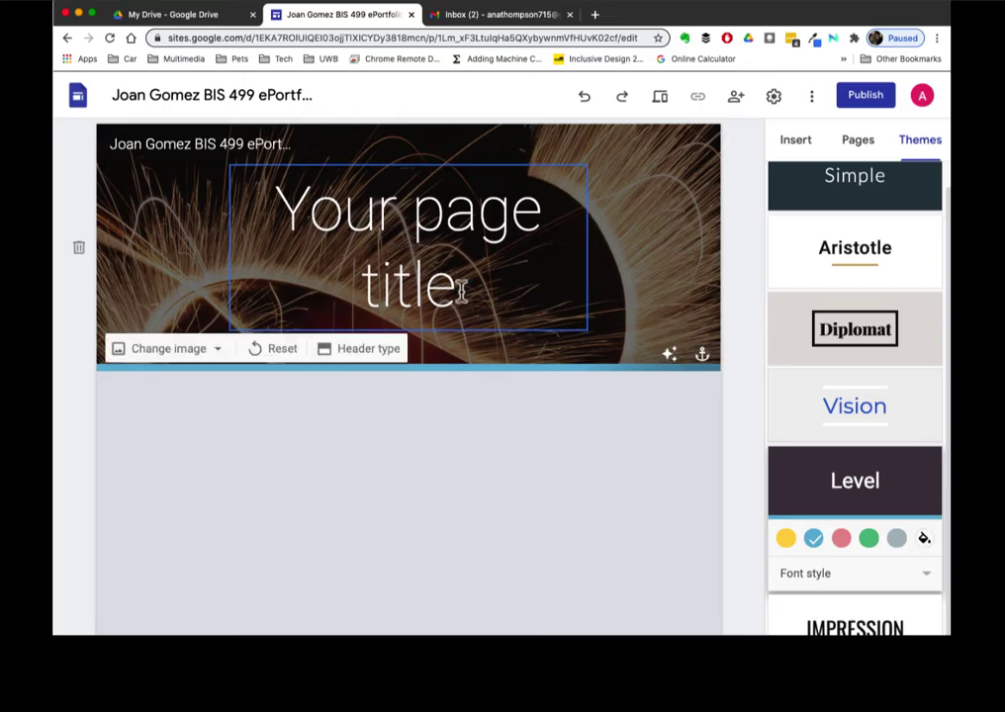
pyautogui.click(383, 243)
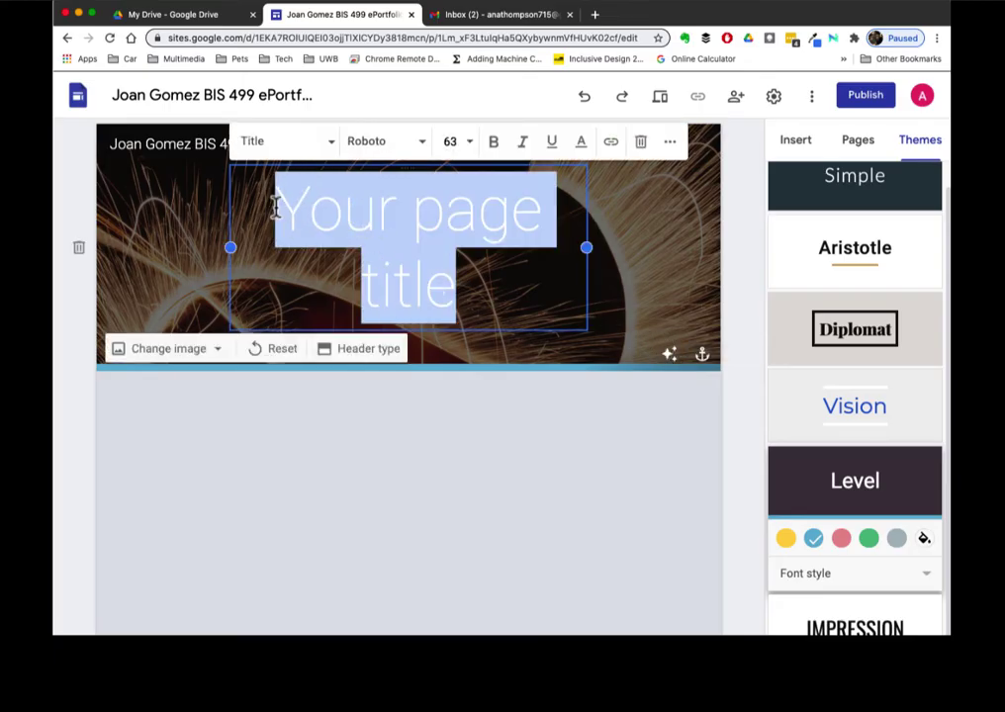
pyautogui.write('Welco')
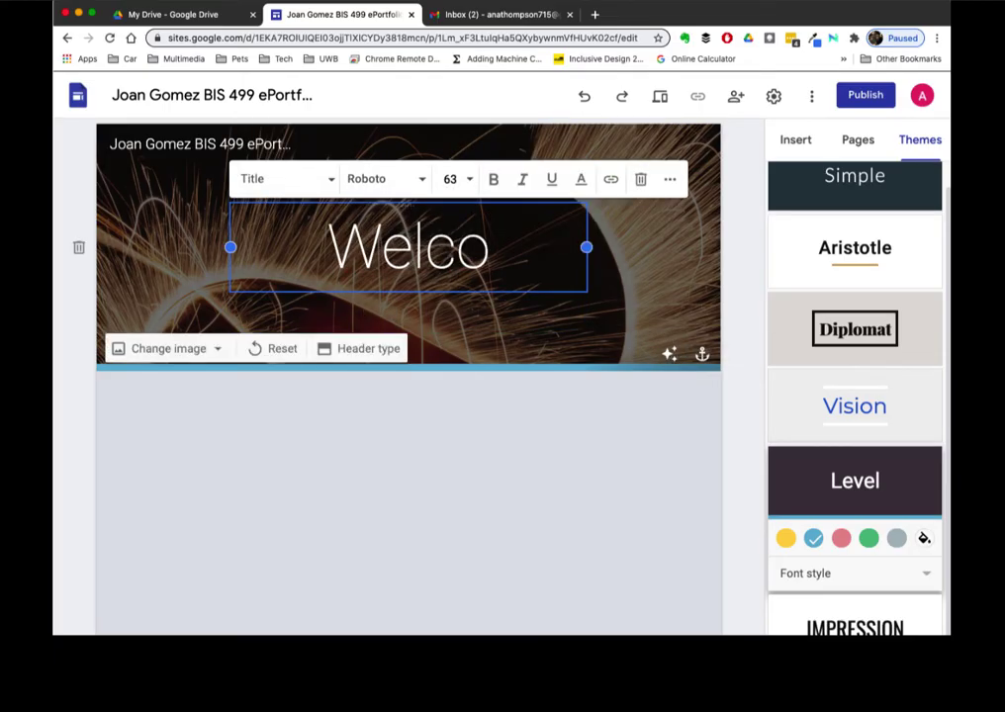
pyautogui.write('me')
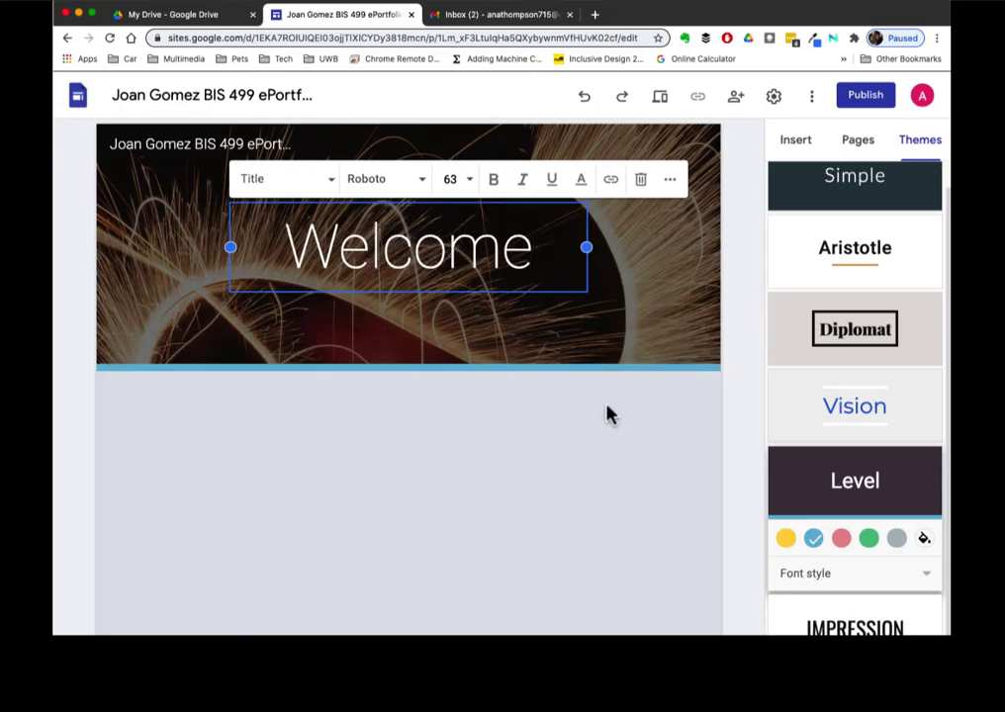
pyautogui.click(608, 415)
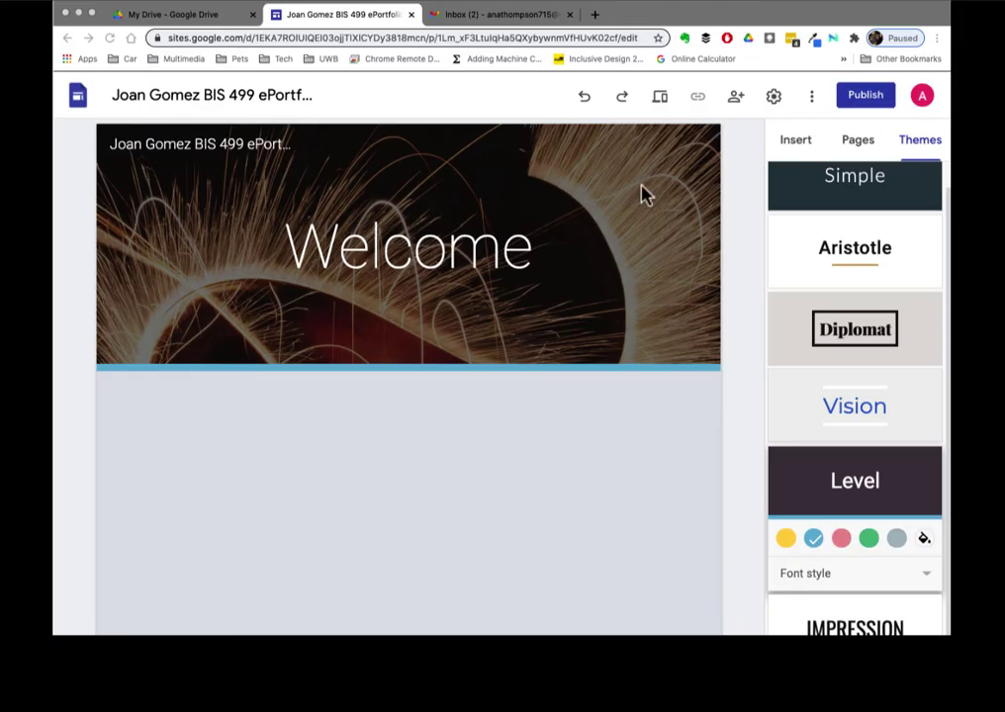
# - Add the 'Annotated Bibliography' and 'Mini-ePortfolios' pages to the site
pyautogui.click(859, 144)
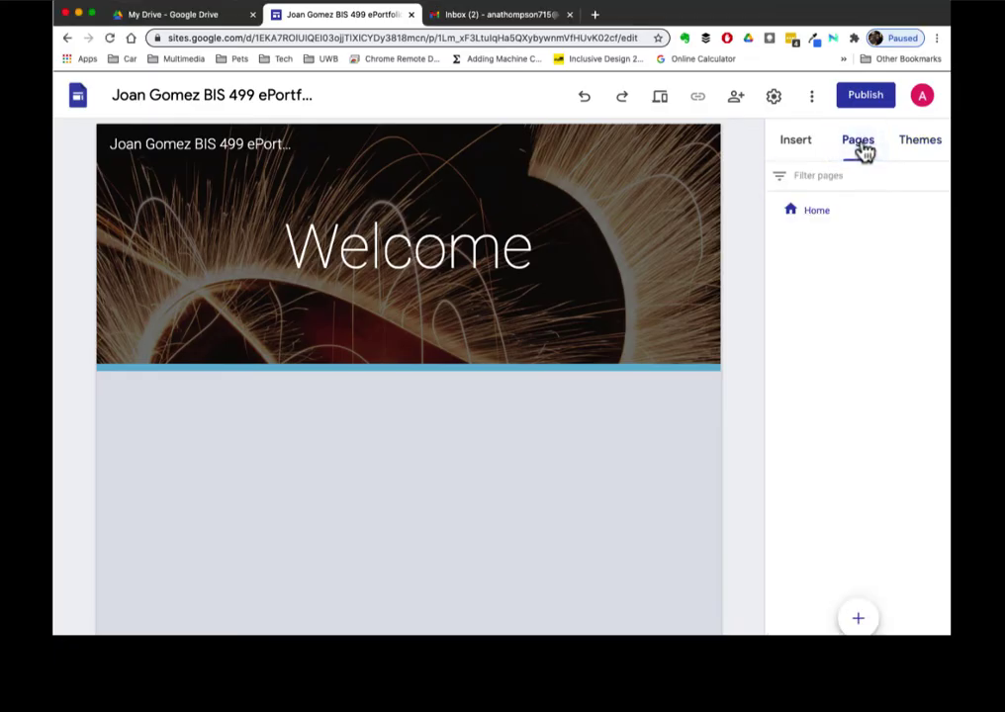
pyautogui.moveTo(853, 615)
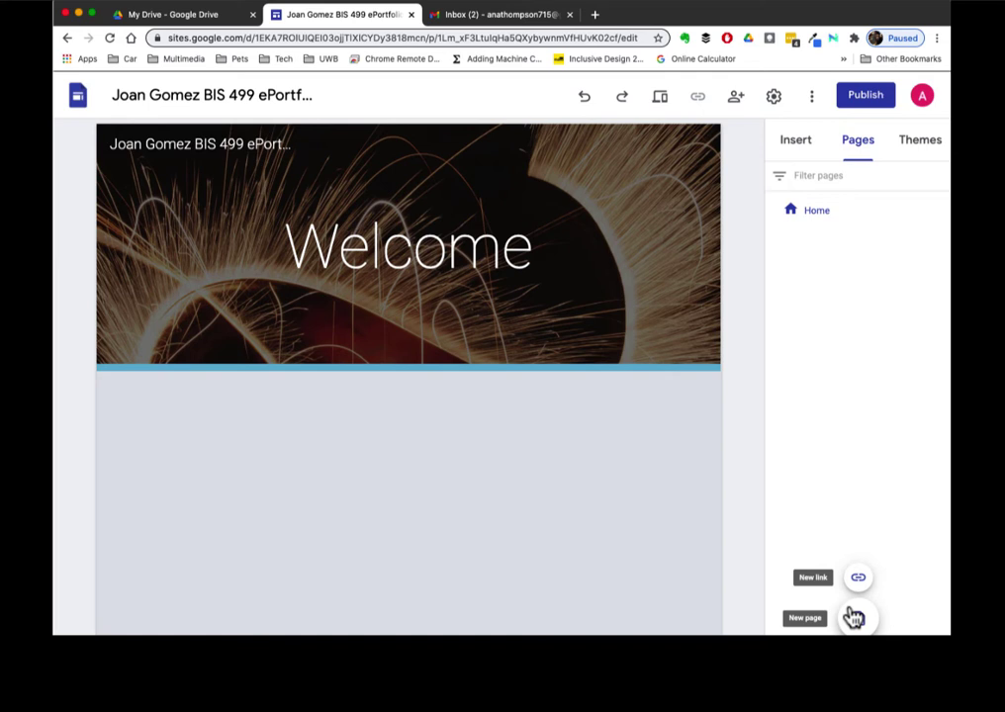
pyautogui.click(859, 588)
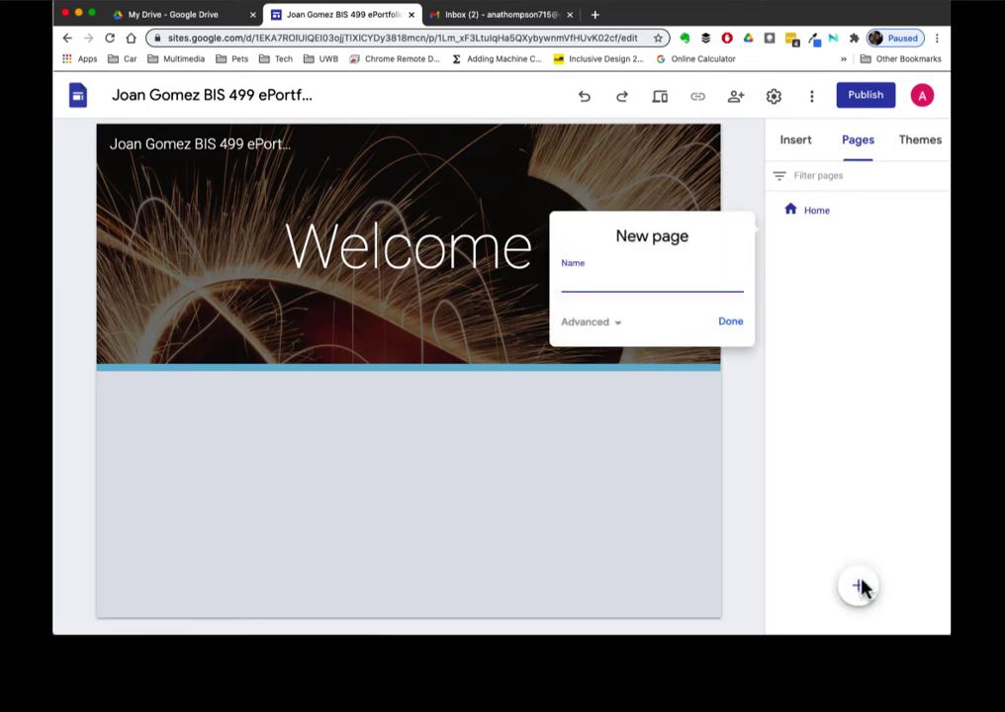
pyautogui.write('Annotated Bibliography')
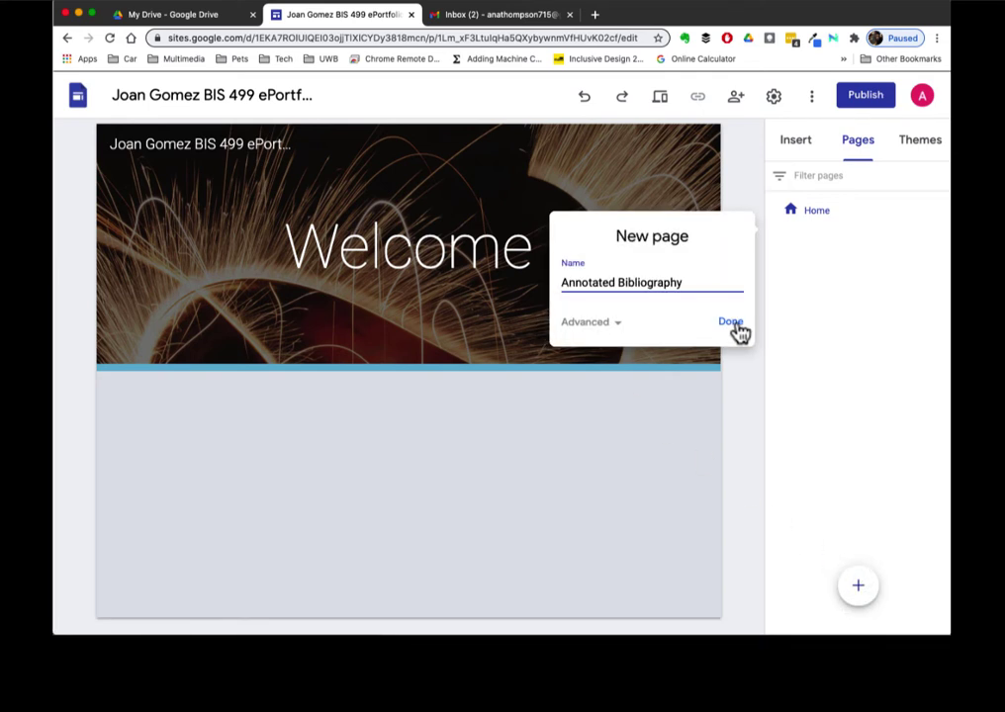
pyautogui.click(730, 322)
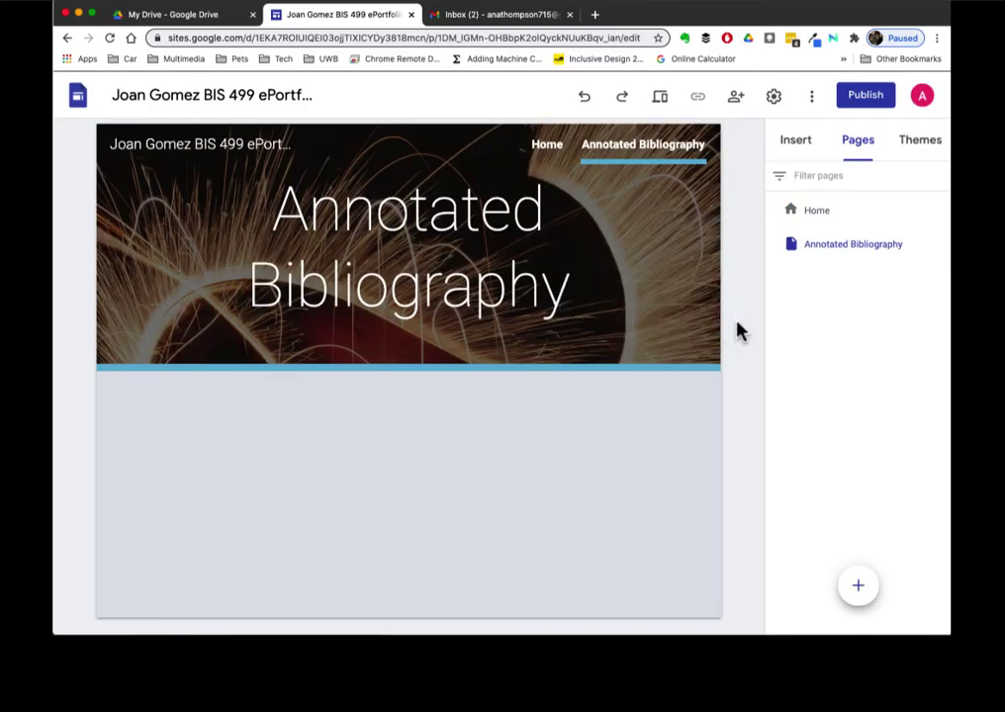
pyautogui.click(861, 589)
pyautogui.write('Mini-ePortfolios')
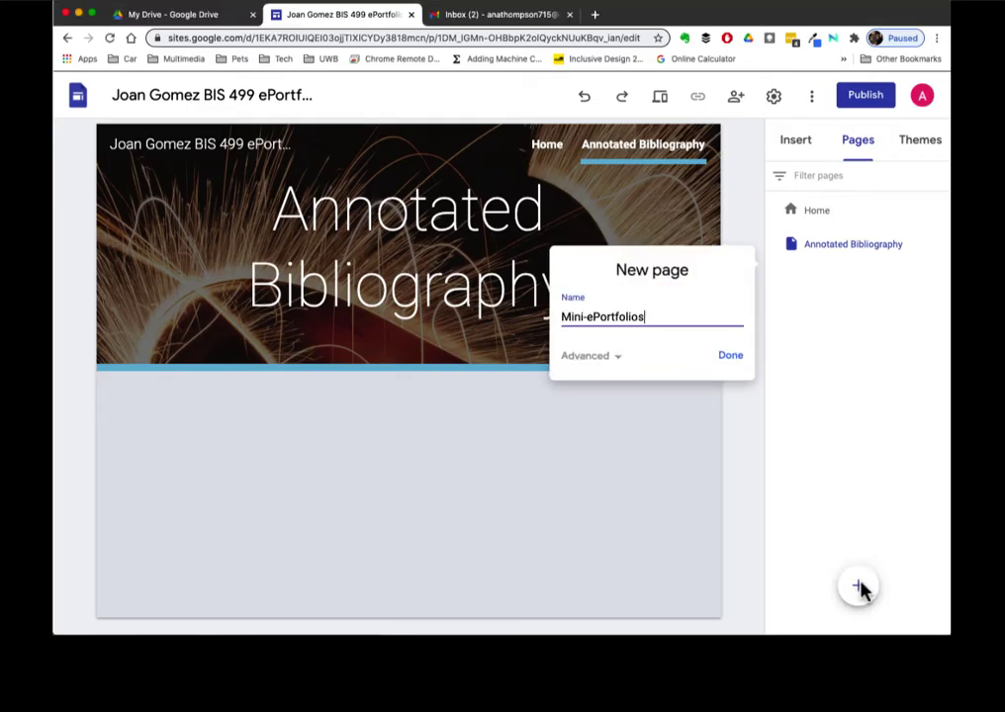
pyautogui.click(730, 357)
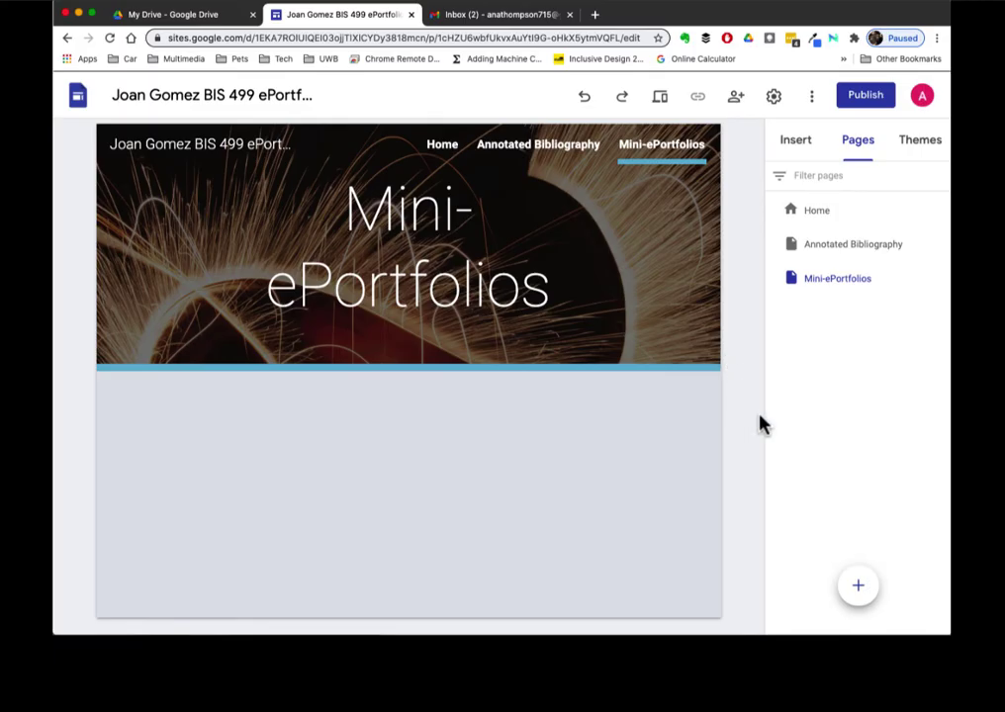
# - Add a 'Critical and Creative Thinking' page nested under Mini-ePortfolios
pyautogui.click(857, 589)
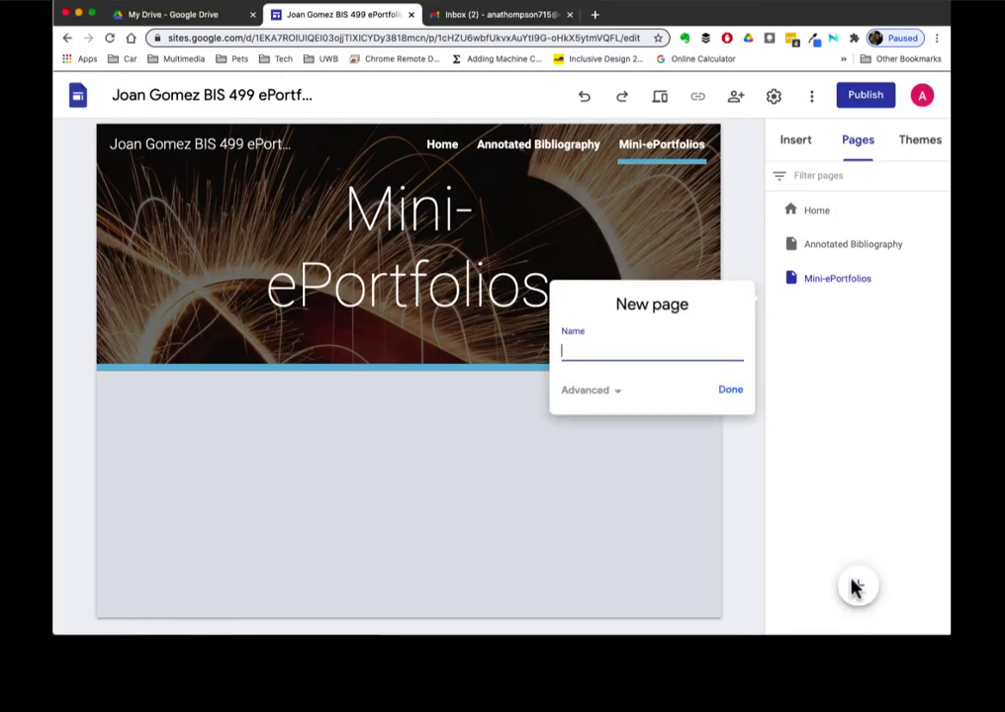
pyautogui.write('Critical and Creative Thinking')
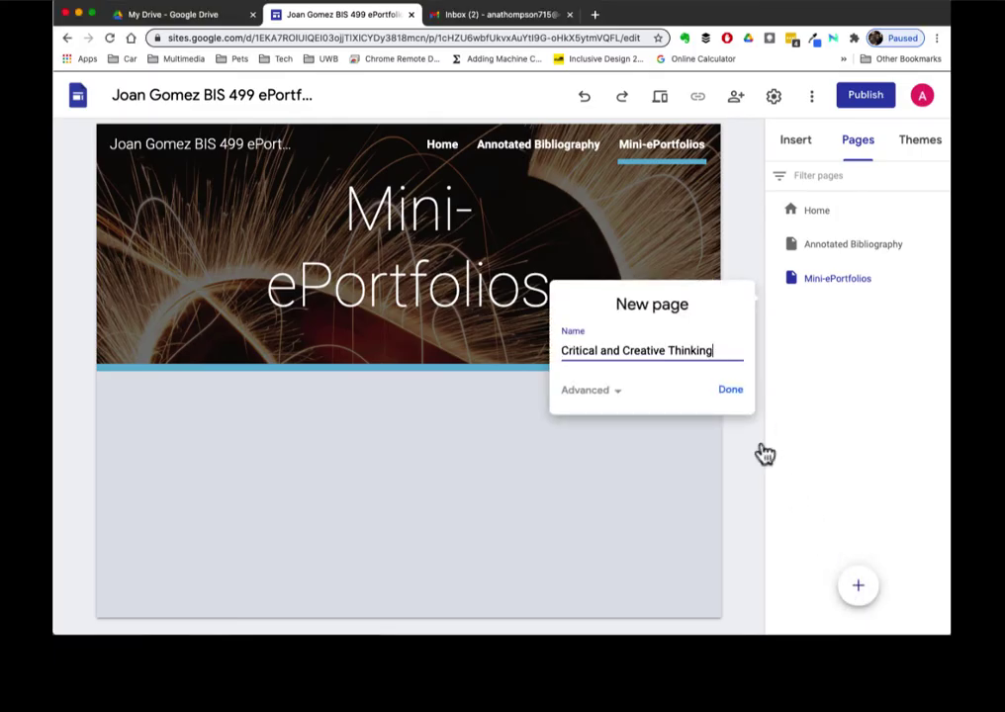
pyautogui.click(730, 389)
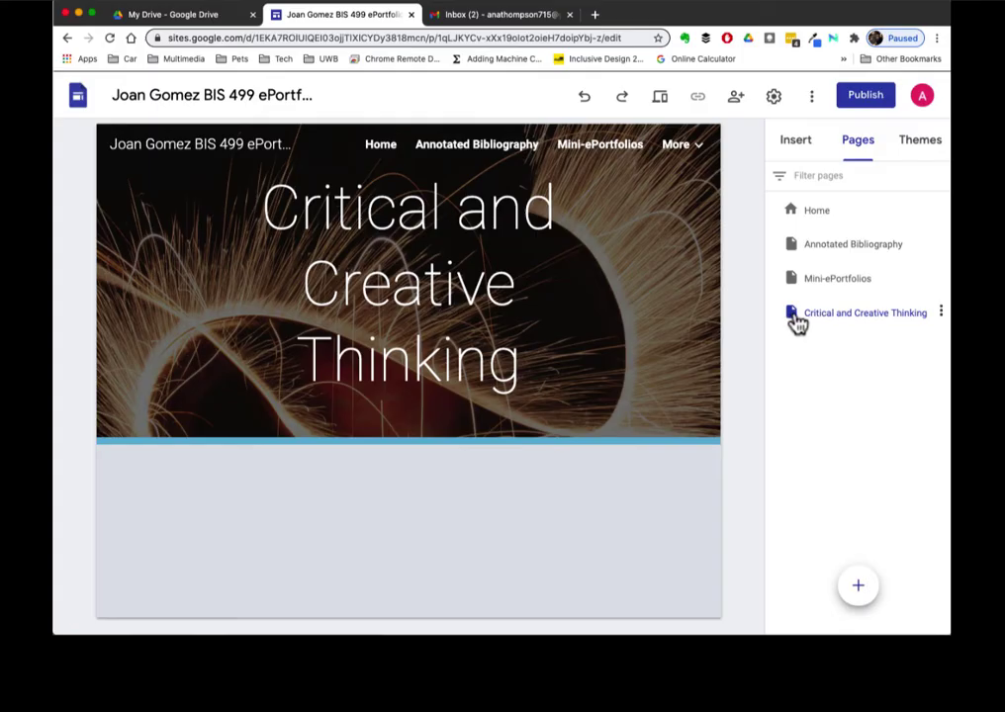
pyautogui.moveTo(830, 322); pyautogui.dragTo(832, 284)
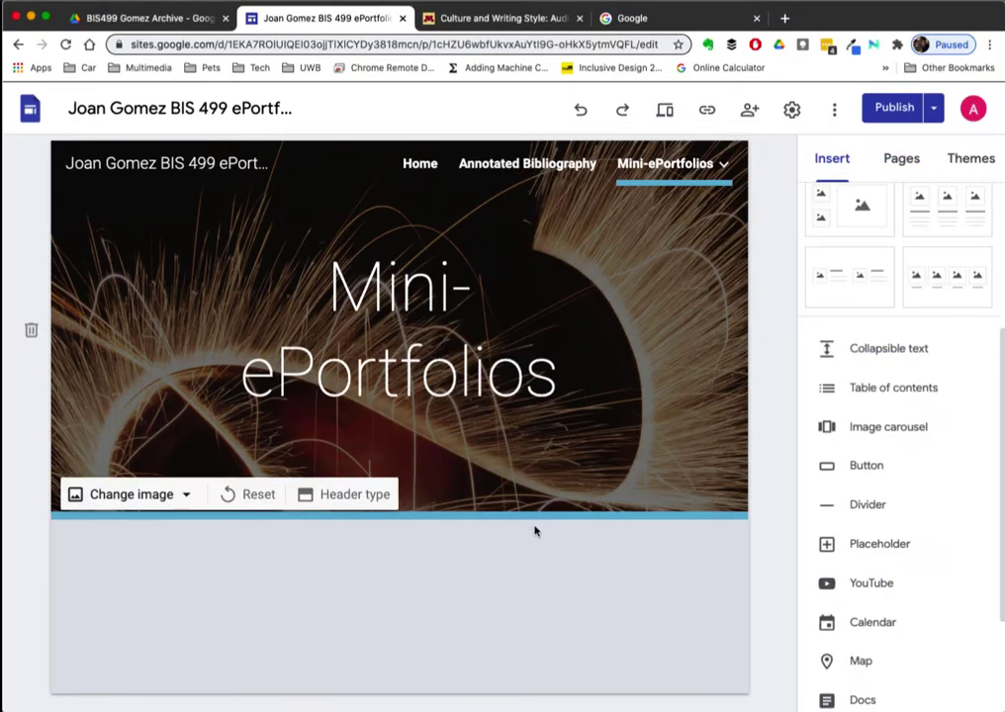
# - Replace the Mini-ePortfolios header background with the sticky-notes photo from the gallery
pyautogui.click(166, 498)
pyautogui.click(157, 586)
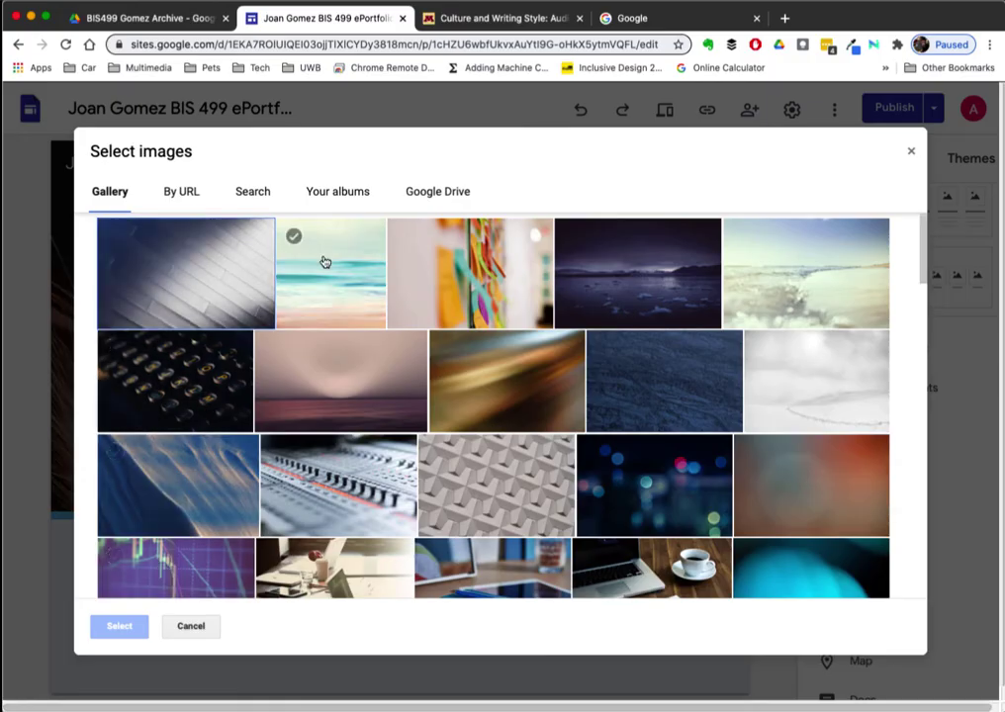
pyautogui.click(456, 284)
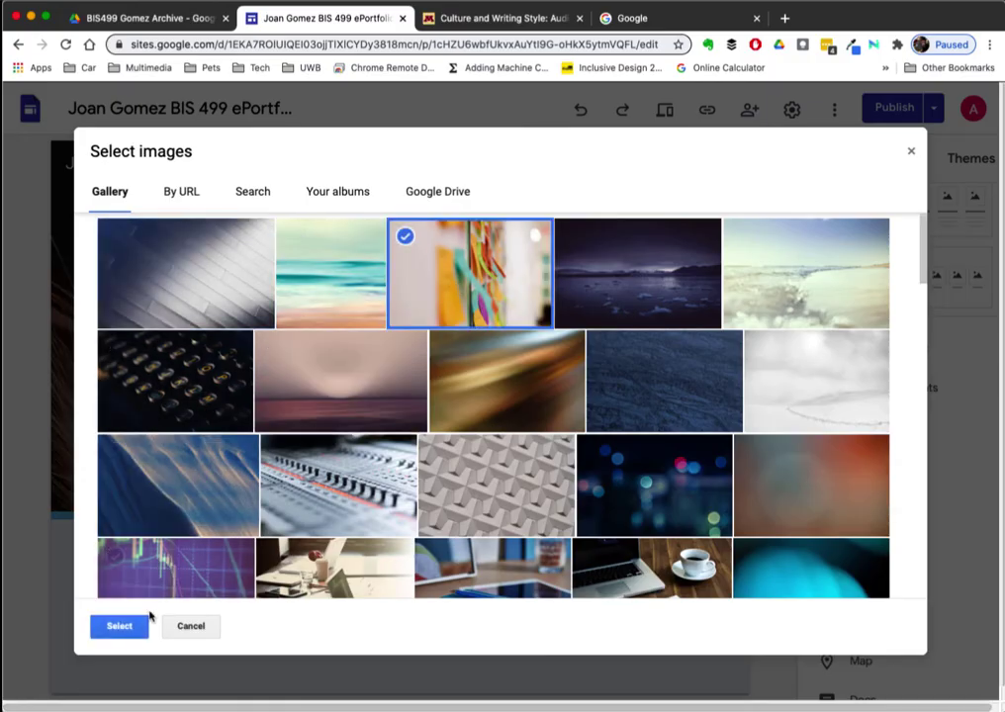
pyautogui.click(119, 627)
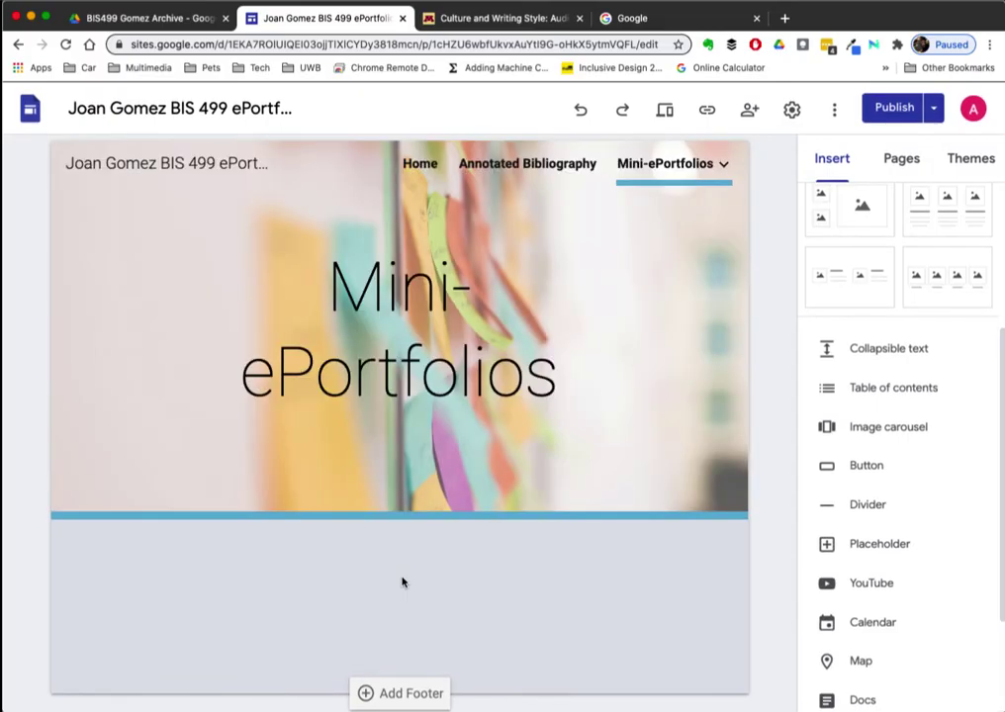
# - Add an empty text box just below the banner
pyautogui.moveTo(737, 301)
pyautogui.scroll(5, 871, 277)
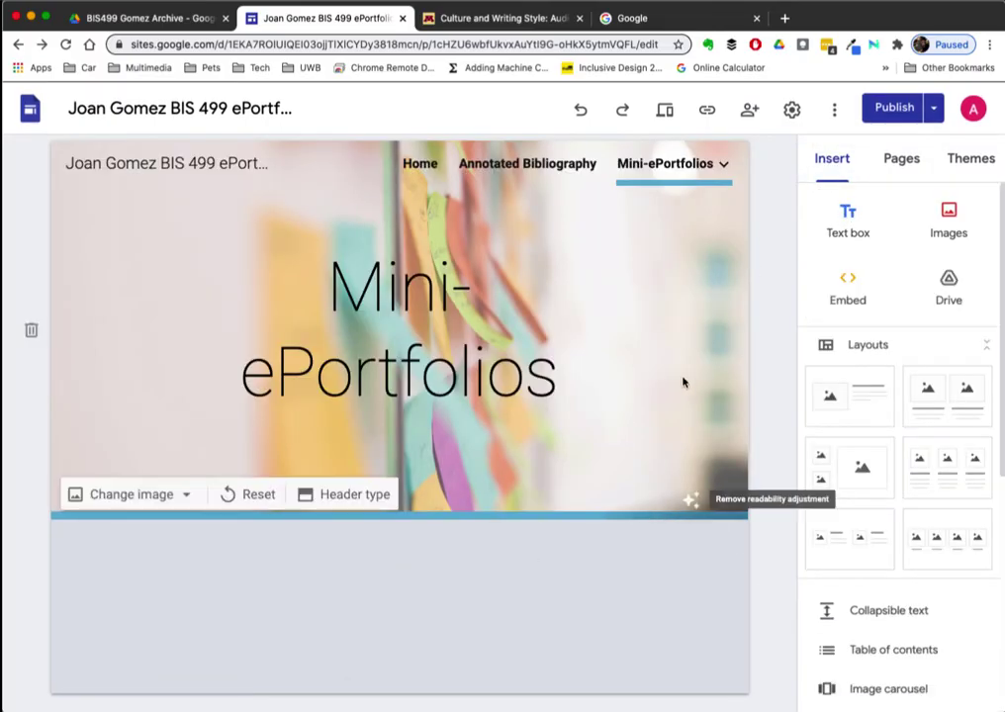
pyautogui.click(846, 218)
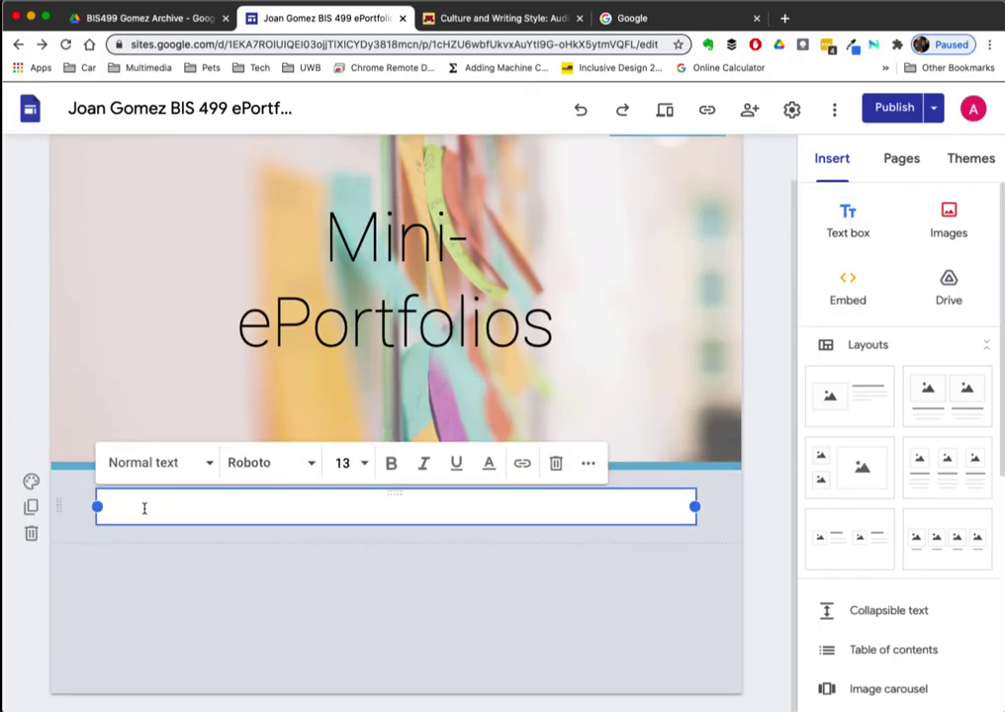
# - Paste the description and link list, topped by an 'About this section' line styled as Heading
pyautogui.write('This section contains links to the mini-eportfolios accessible from the links within this page or the submenus from the main navigation: Critical and Creative Thinking Interdisciplinary Research and Inquiry Writing and Communication Collaboration and Shared Leadership Capacities Poster Project')
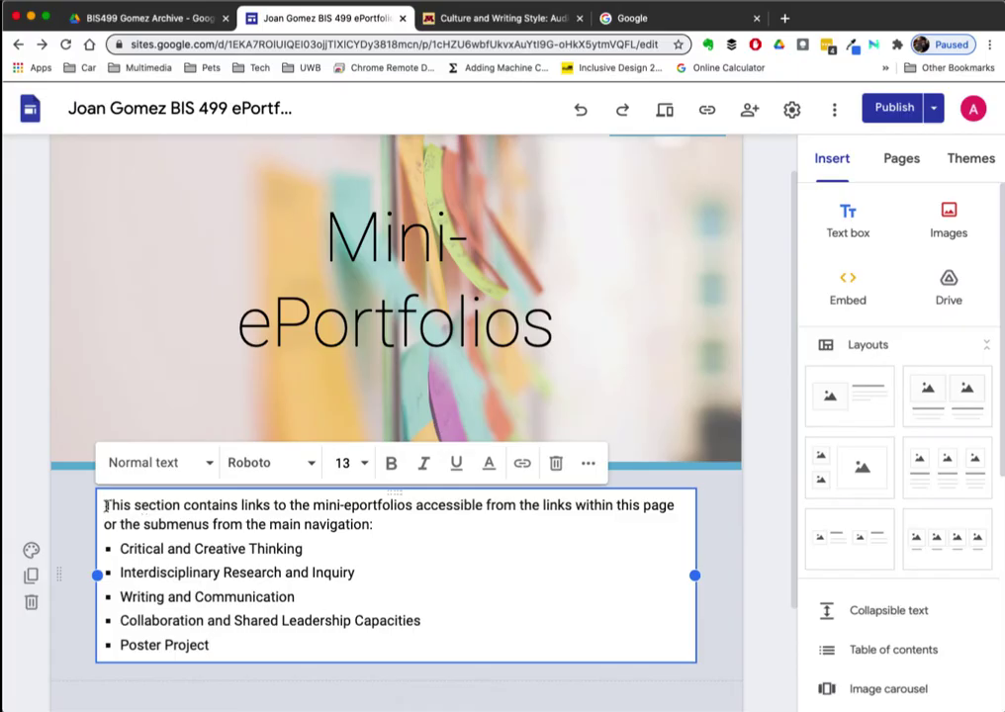
pyautogui.click(106, 505)
pyautogui.press('Return')
pyautogui.write('about ')
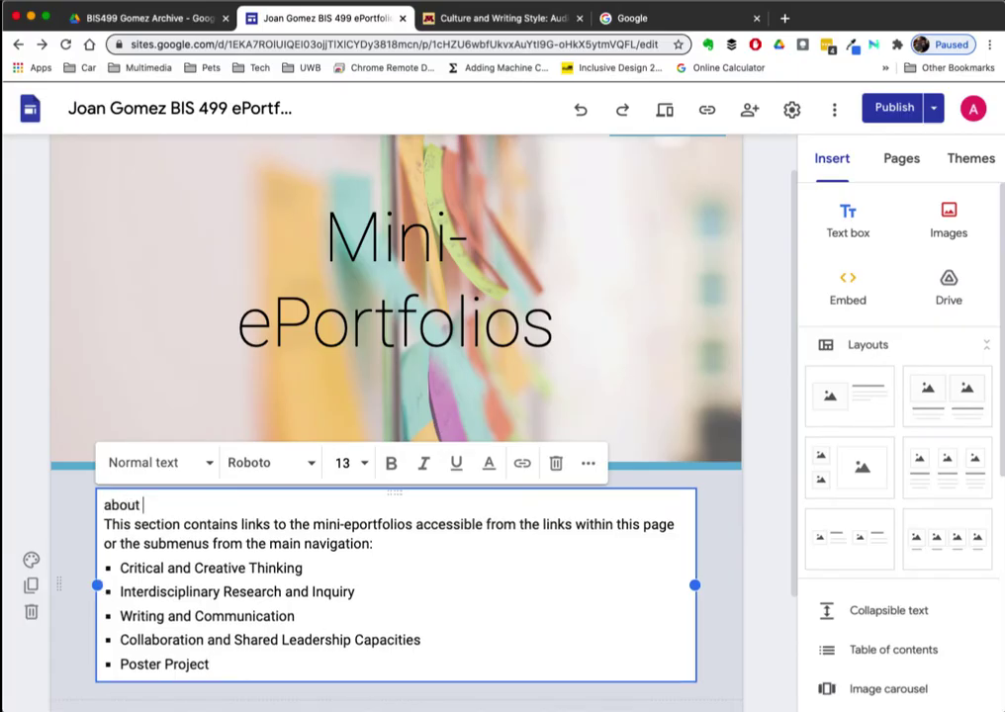
pyautogui.write('this section')
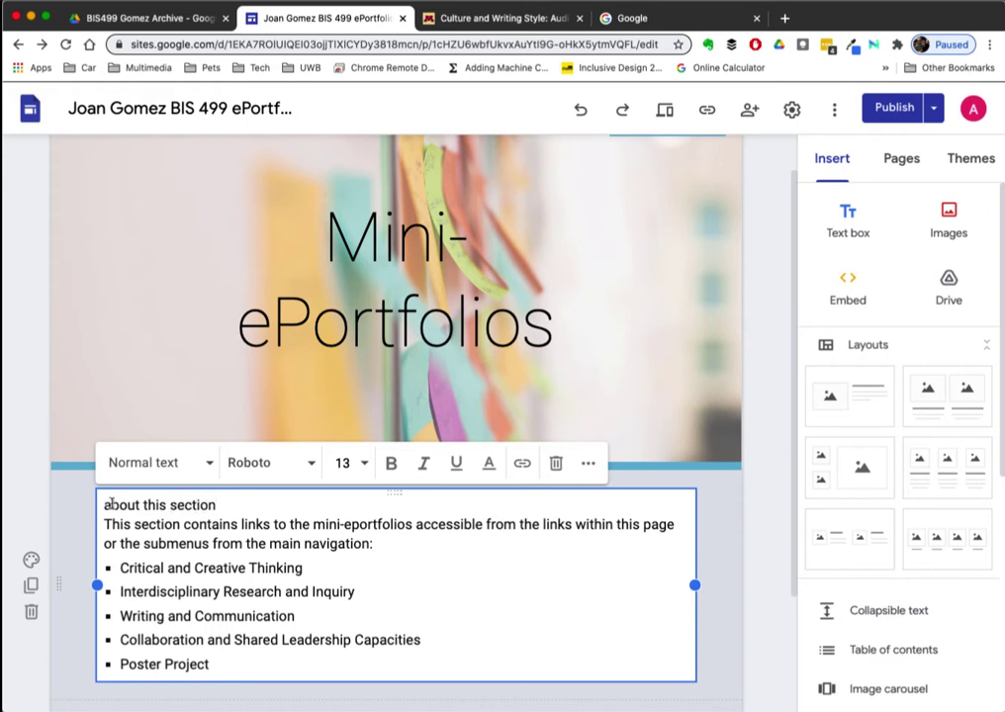
pyautogui.press('BackSpace')
pyautogui.write('A')
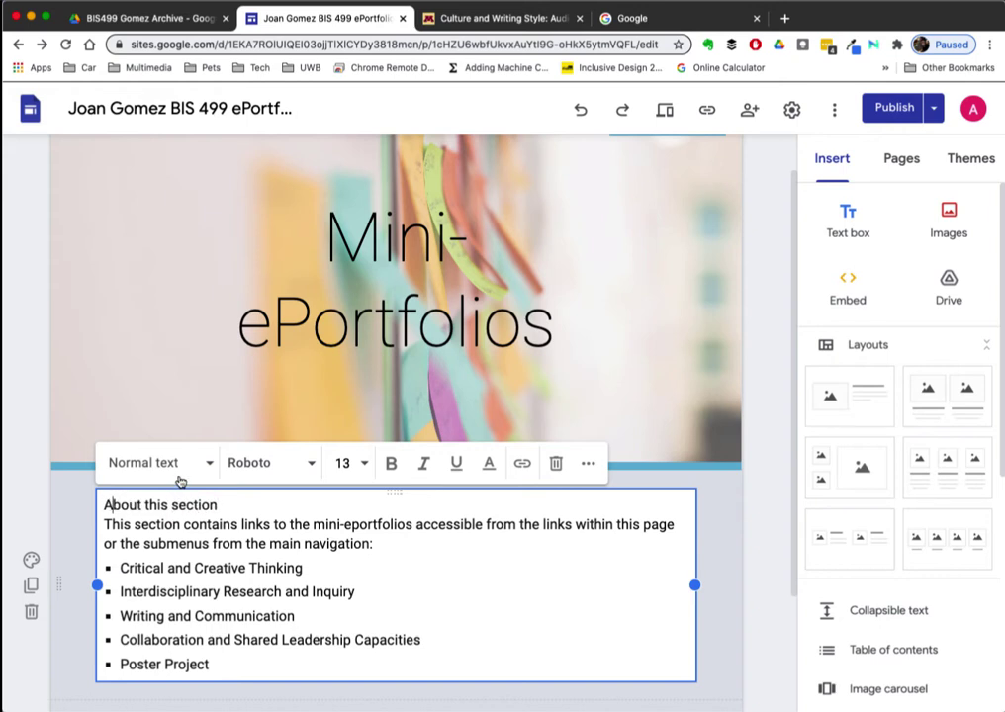
pyautogui.click(209, 463)
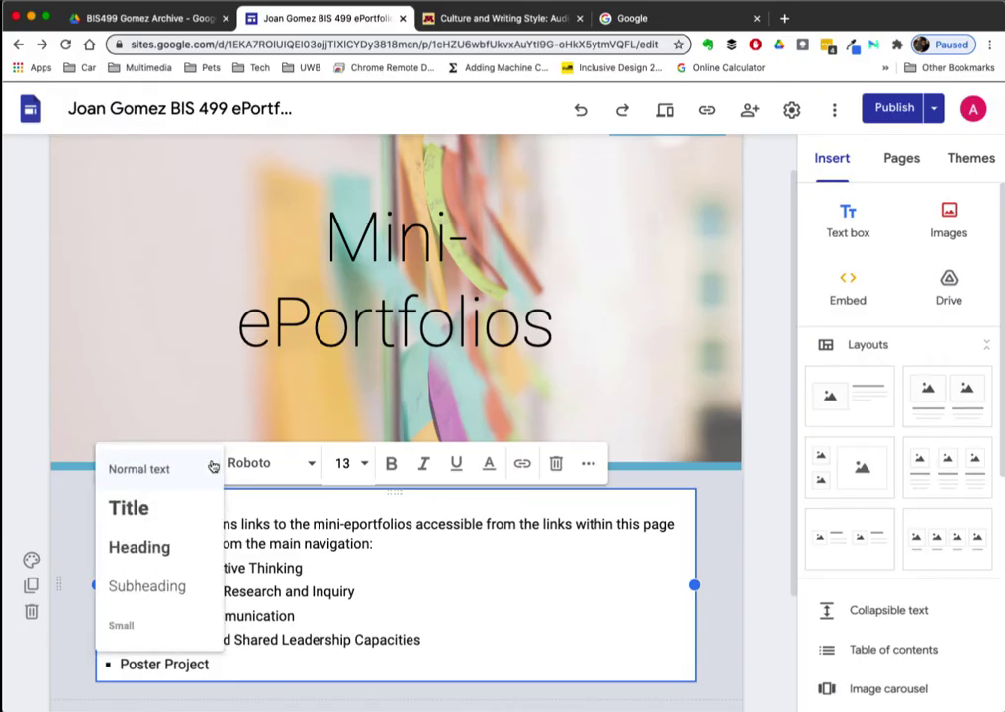
pyautogui.click(165, 546)
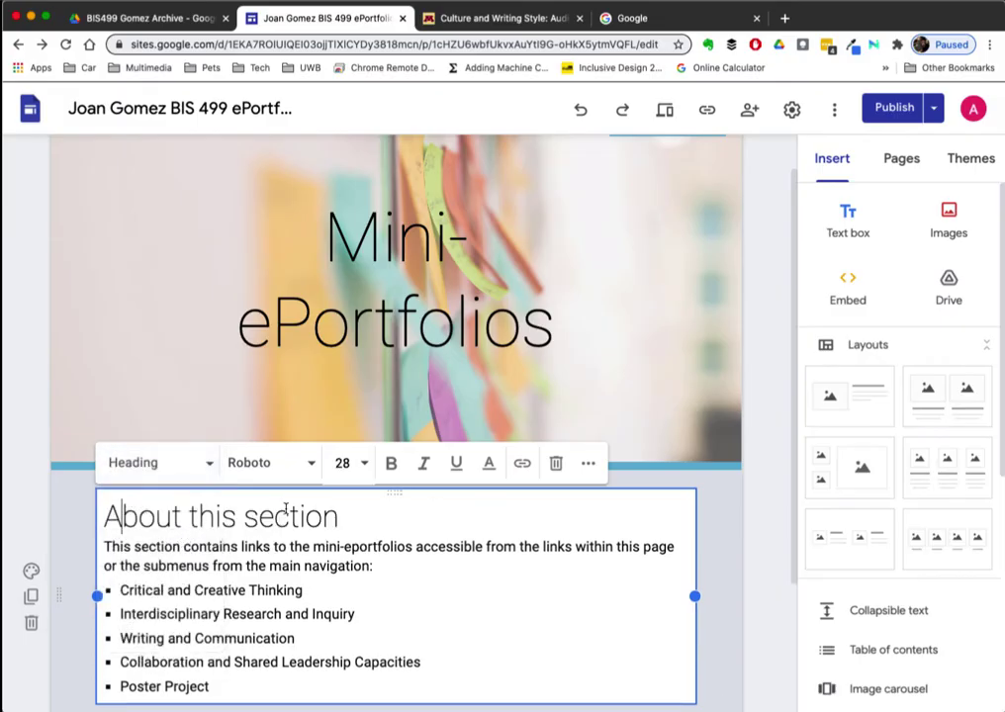
# - Keep the description paragraph below the heading in the Roboto font
pyautogui.click(121, 592)
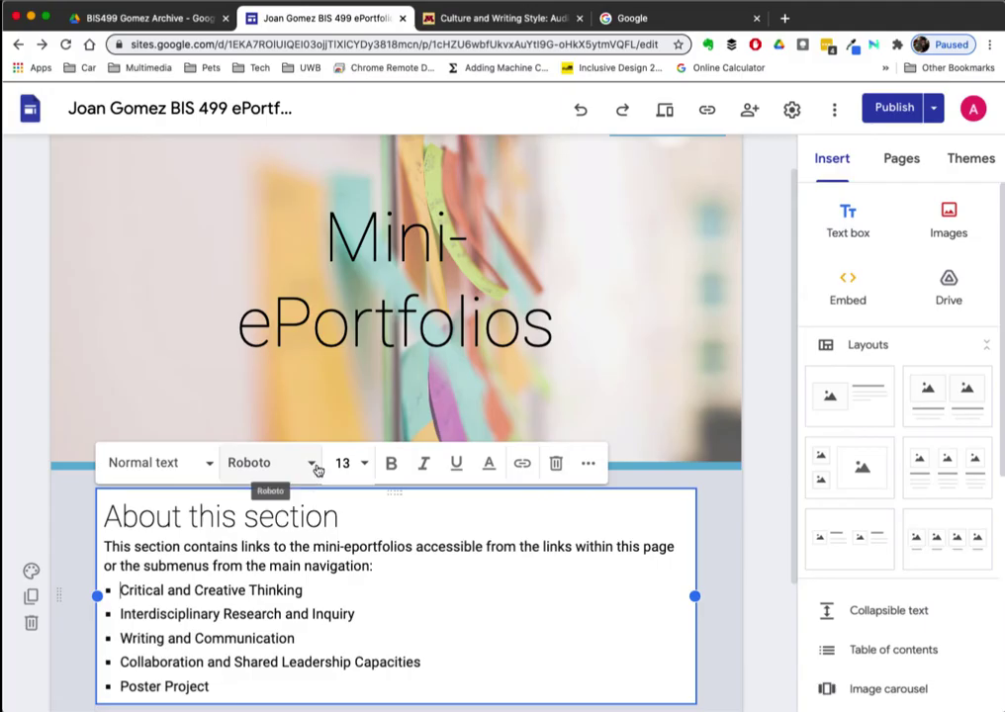
pyautogui.moveTo(104, 547); pyautogui.dragTo(373, 566)
pyautogui.click(312, 464)
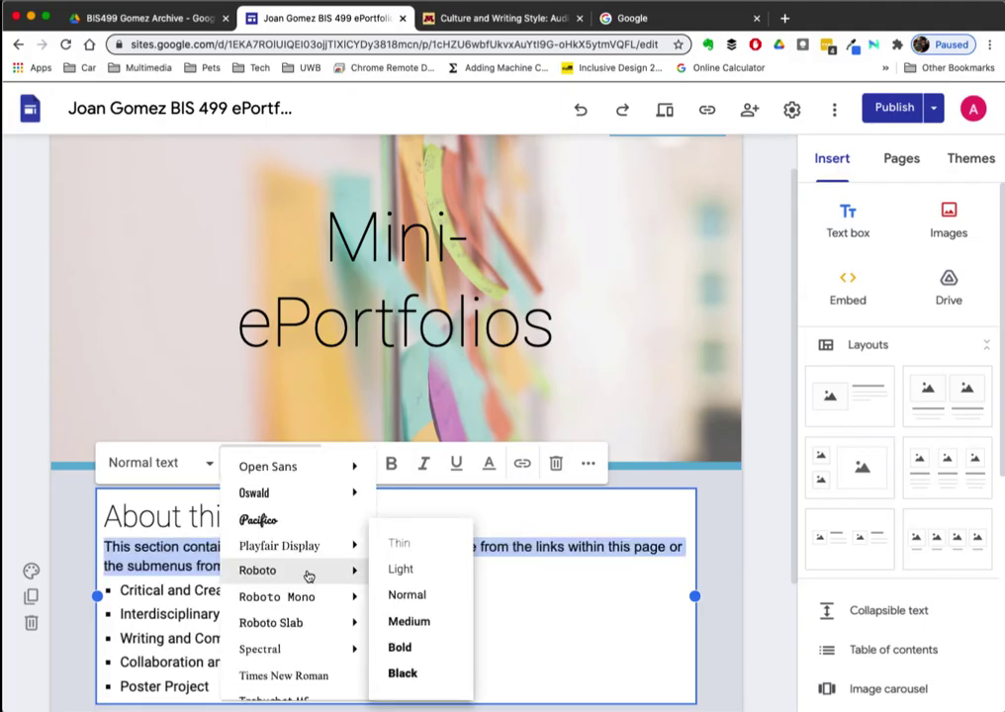
pyautogui.click(302, 574)
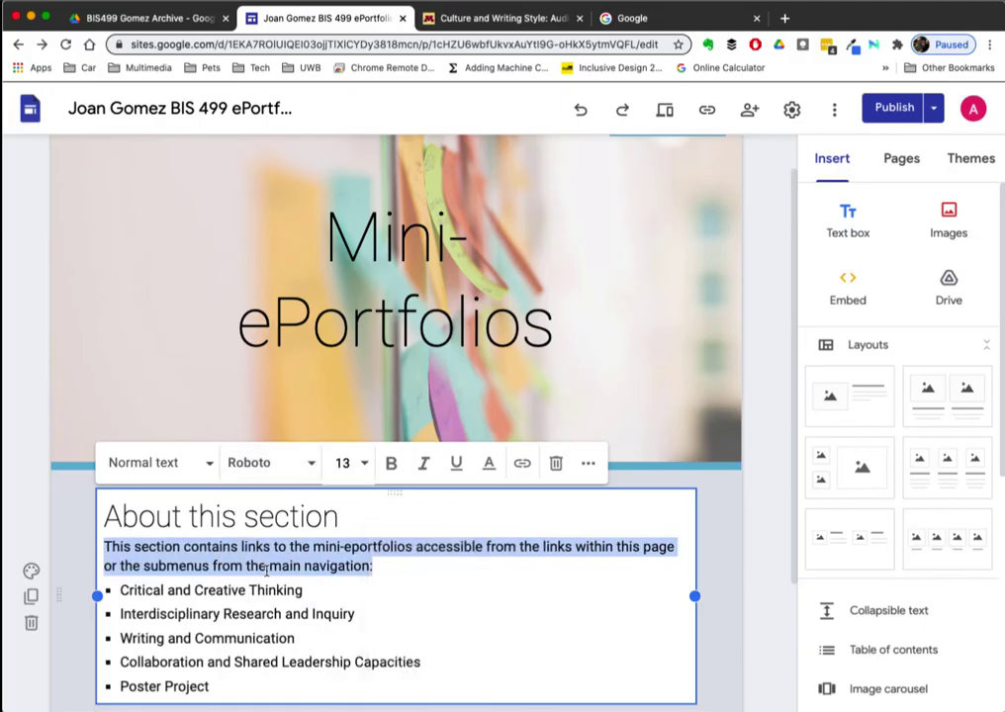
pyautogui.click(409, 572)
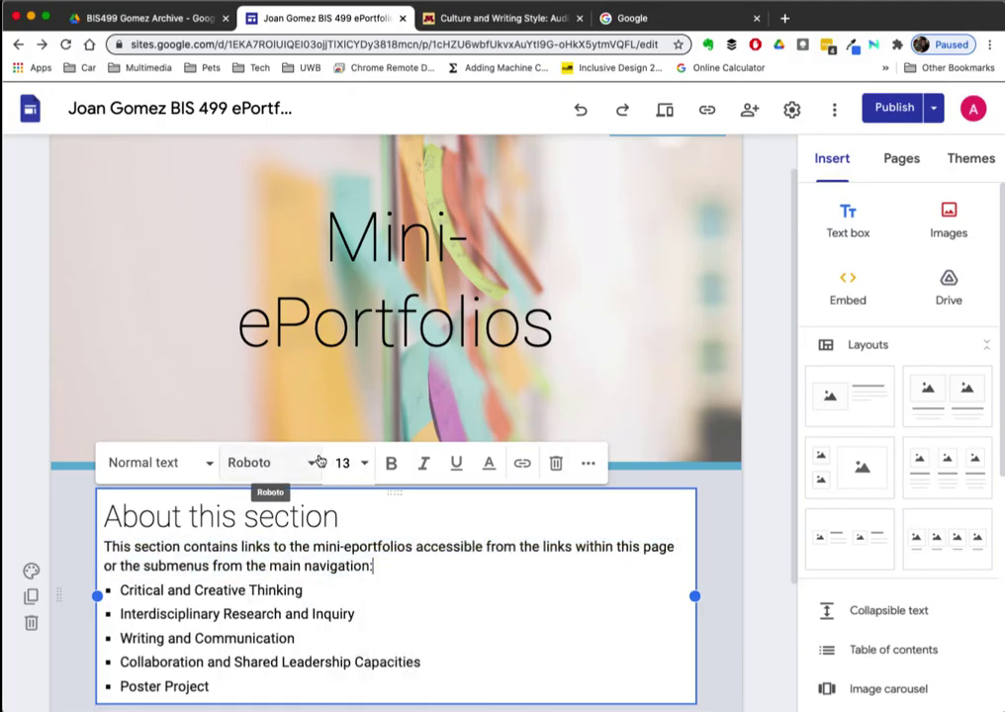
# - Look at the font size choices and reveal the extra text formatting options
pyautogui.click(365, 465)
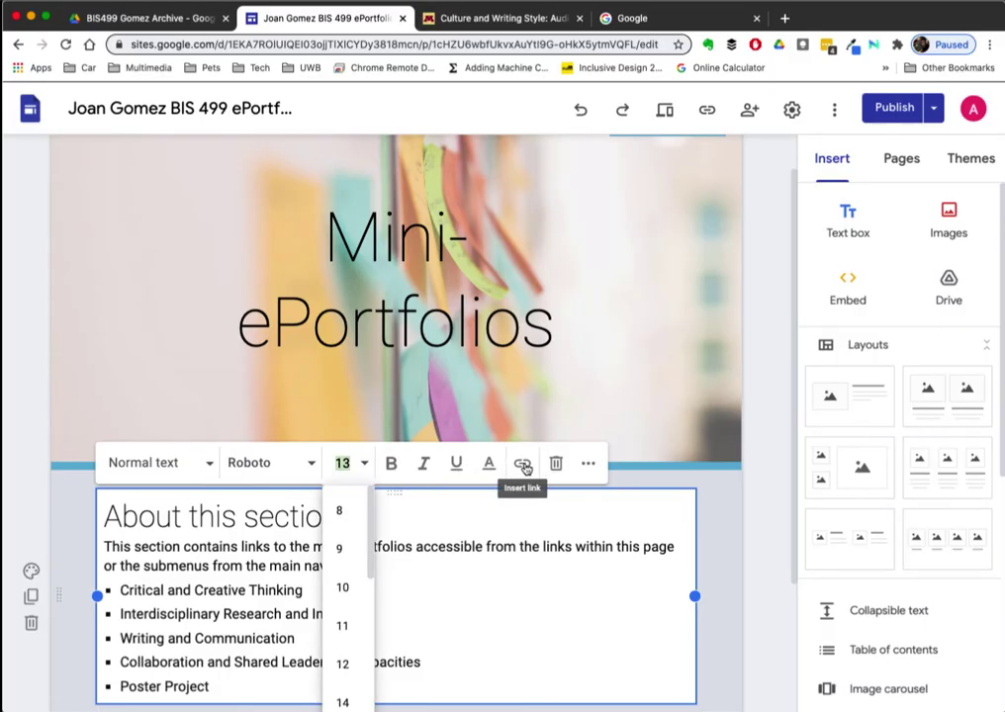
pyautogui.click(588, 464)
pyautogui.click(588, 465)
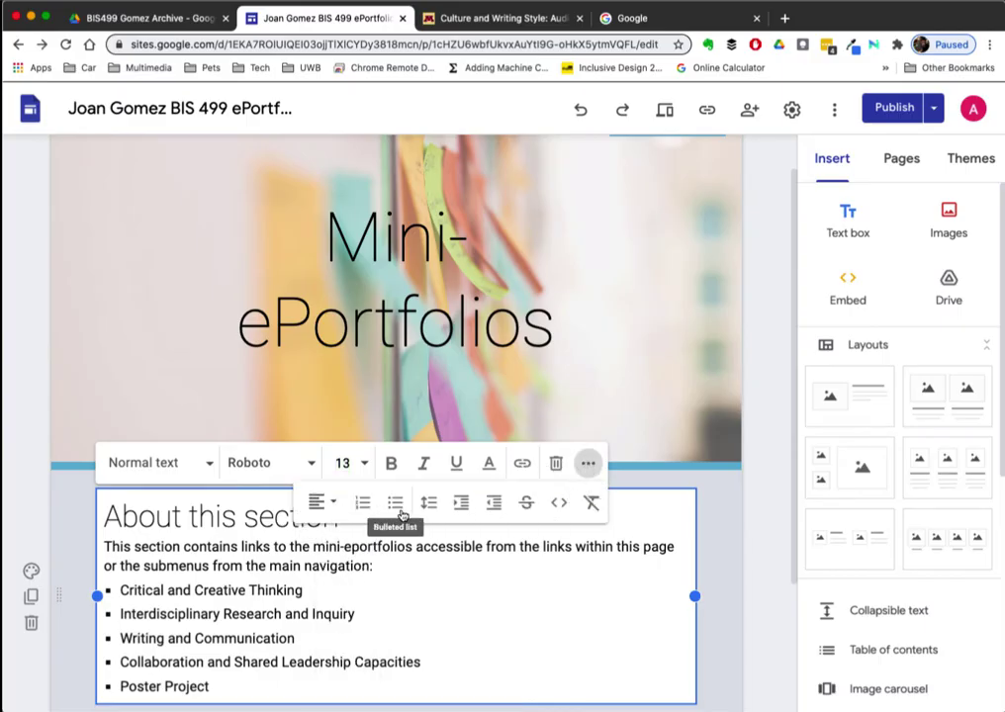
# - Link the 'Critical and Creative Thinking' bullet to the site's Critical and Creative Thinking page
pyautogui.click(560, 600)
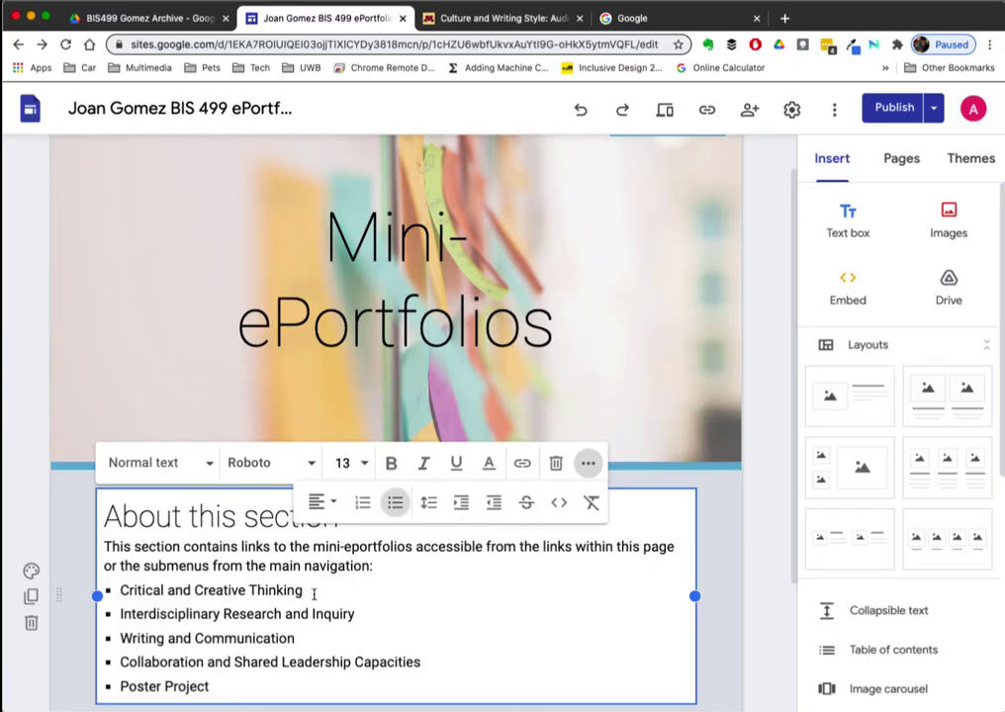
pyautogui.moveTo(310, 591); pyautogui.dragTo(119, 590)
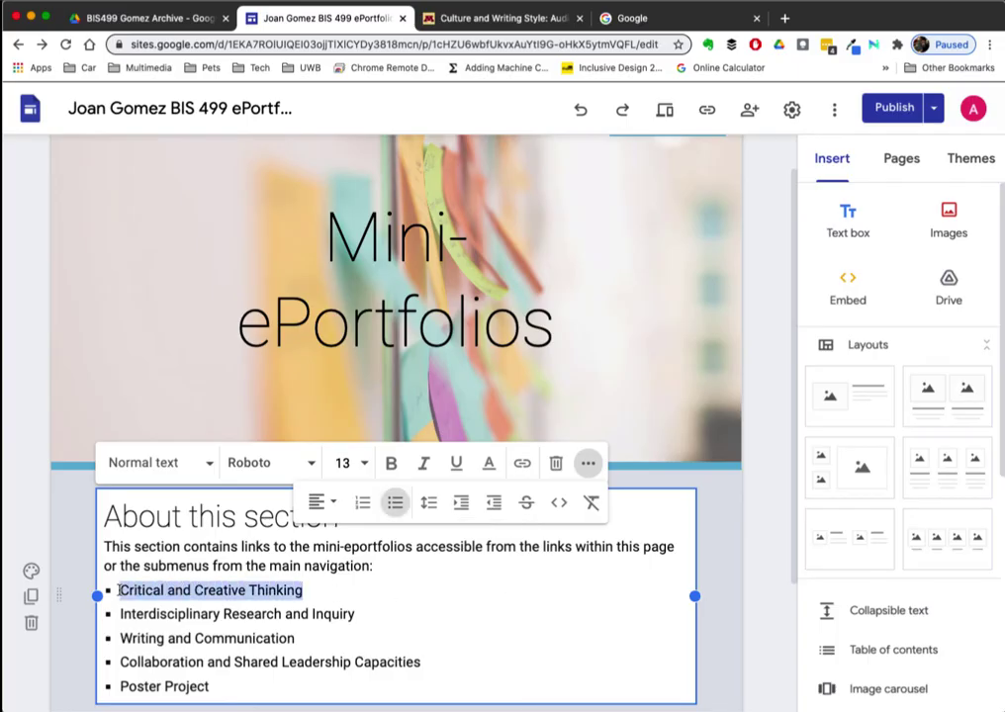
pyautogui.click(522, 463)
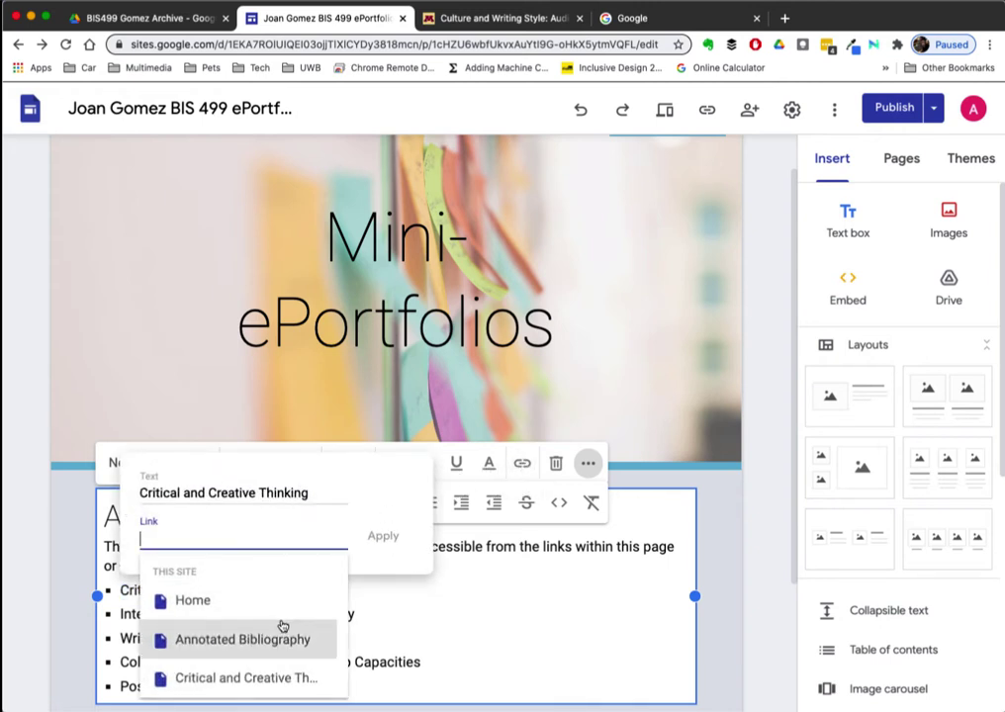
pyautogui.click(255, 678)
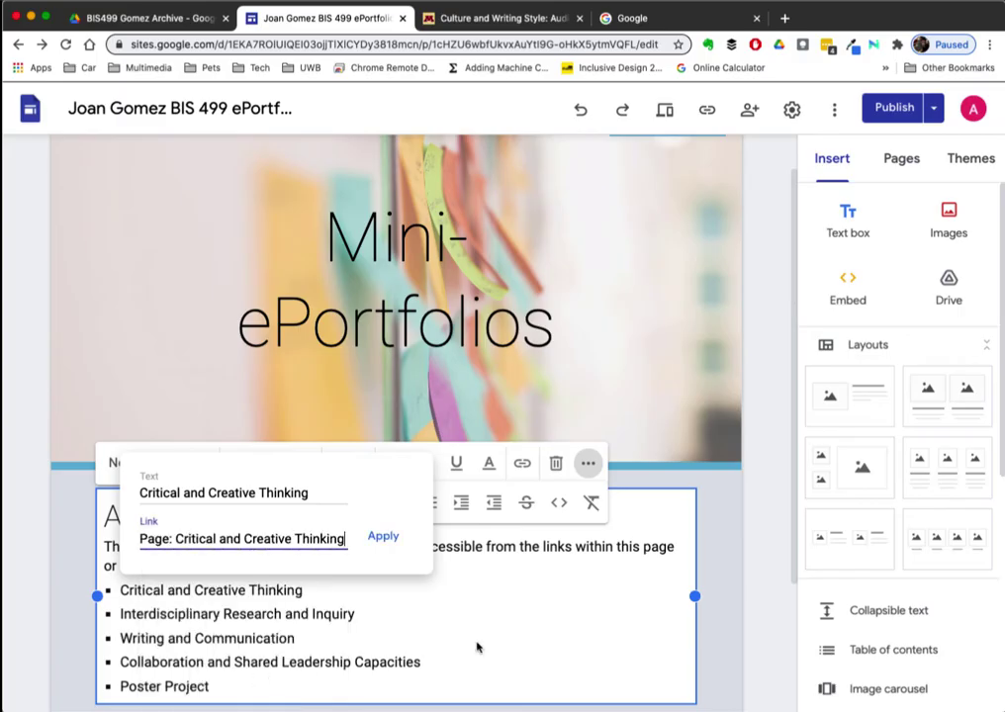
pyautogui.click(382, 537)
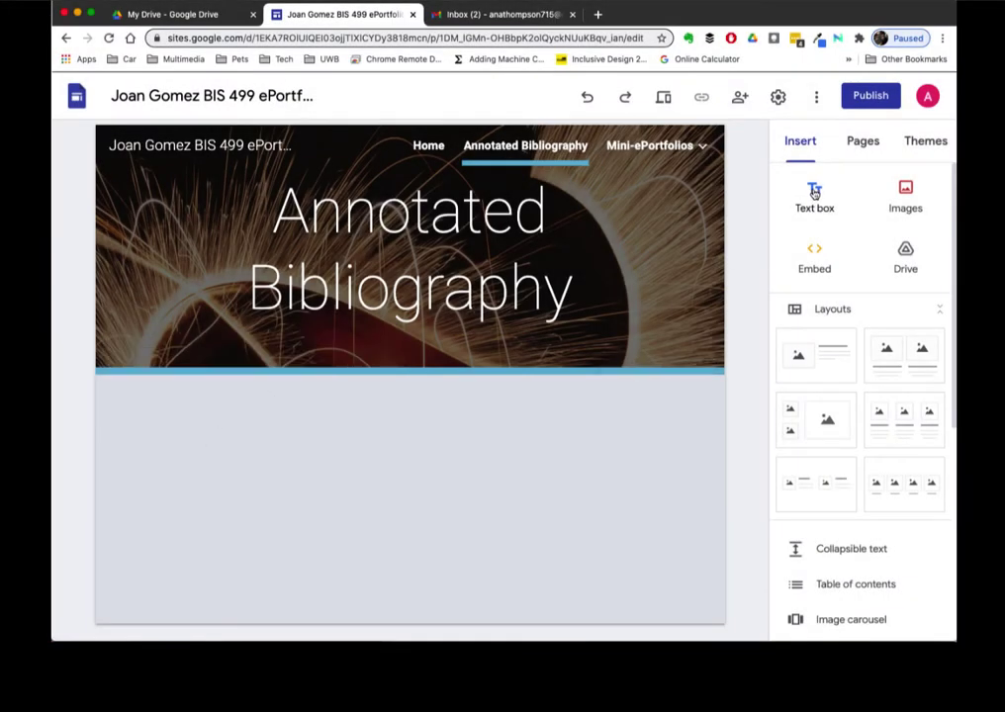
# - Add a text box with the two bibliography entries as bullets, each annotation joined to its citation
pyautogui.click(814, 196)
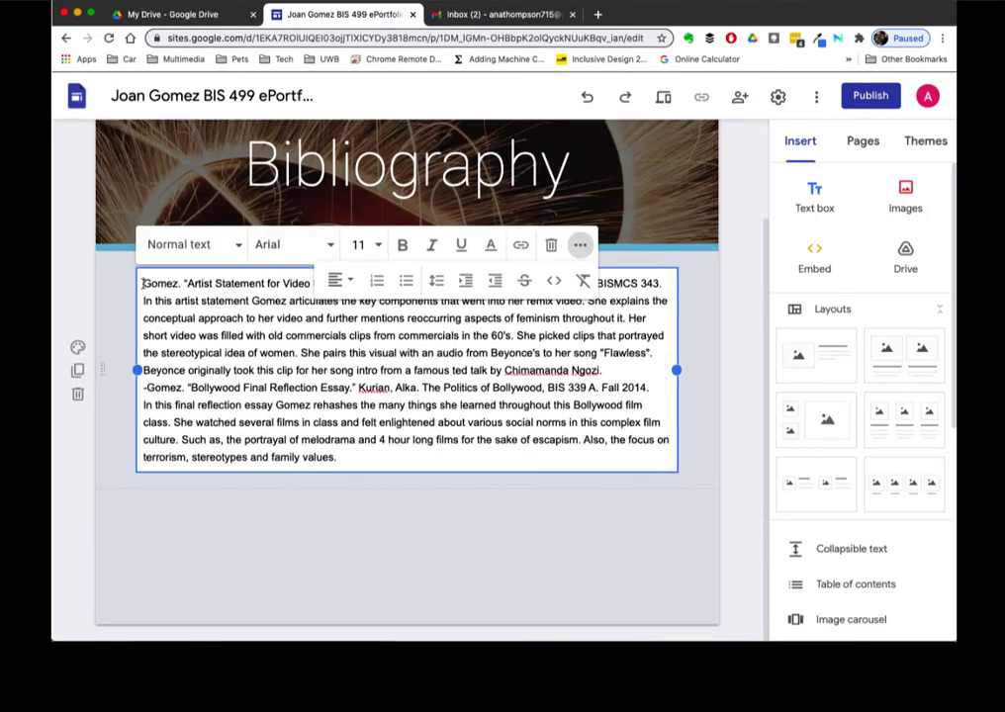
pyautogui.click(406, 280)
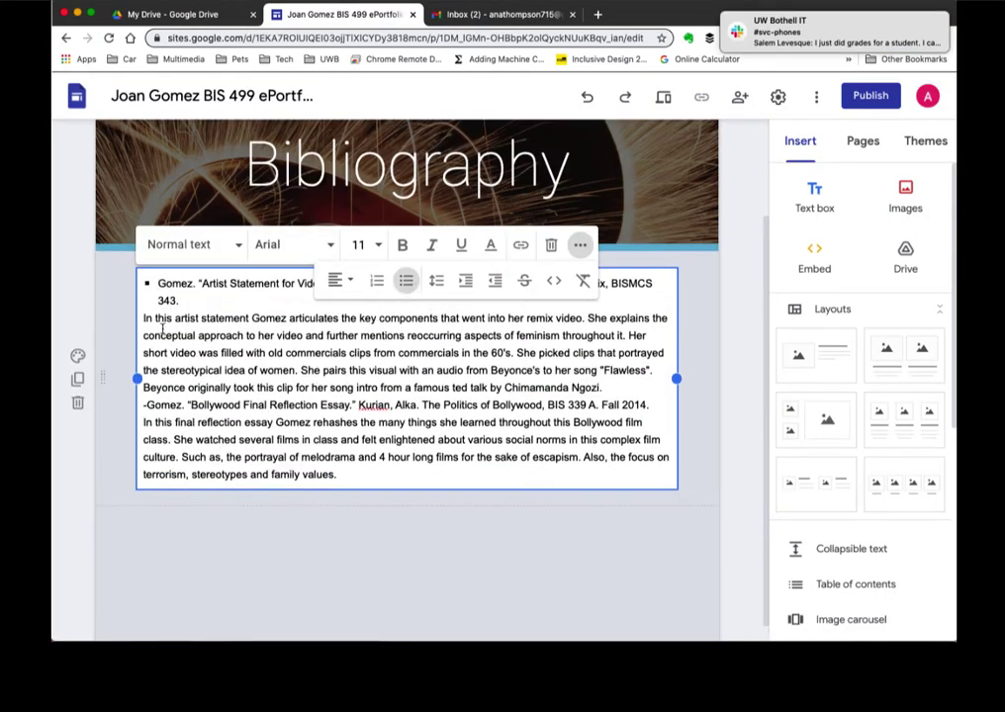
pyautogui.press('BackSpace')
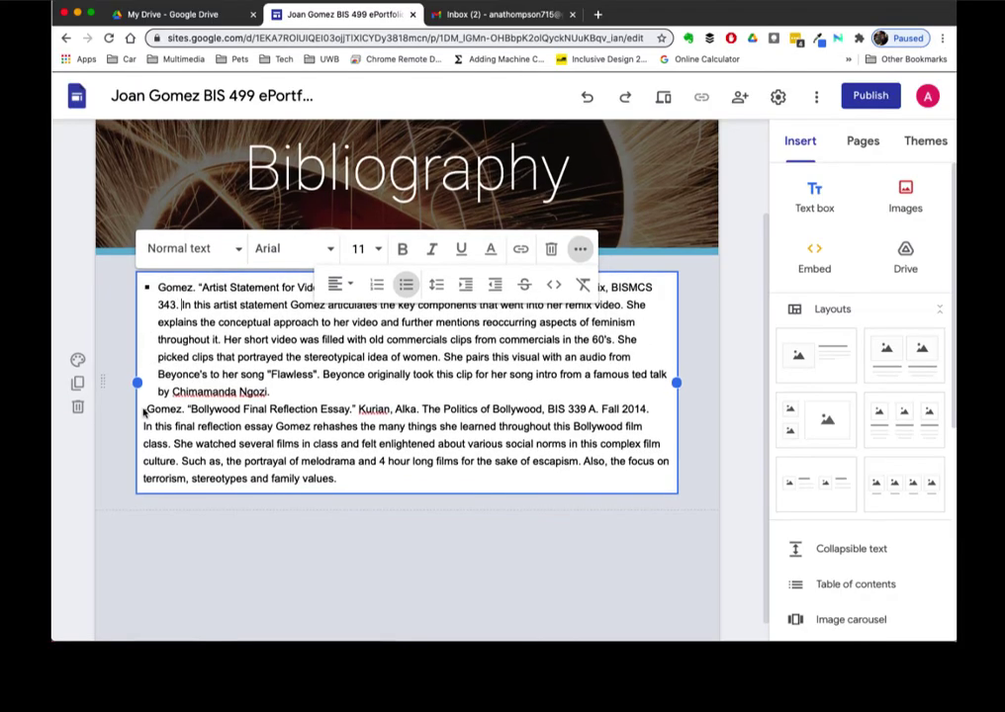
pyautogui.click(149, 409)
pyautogui.press('BackSpace')
pyautogui.press('BackSpace')
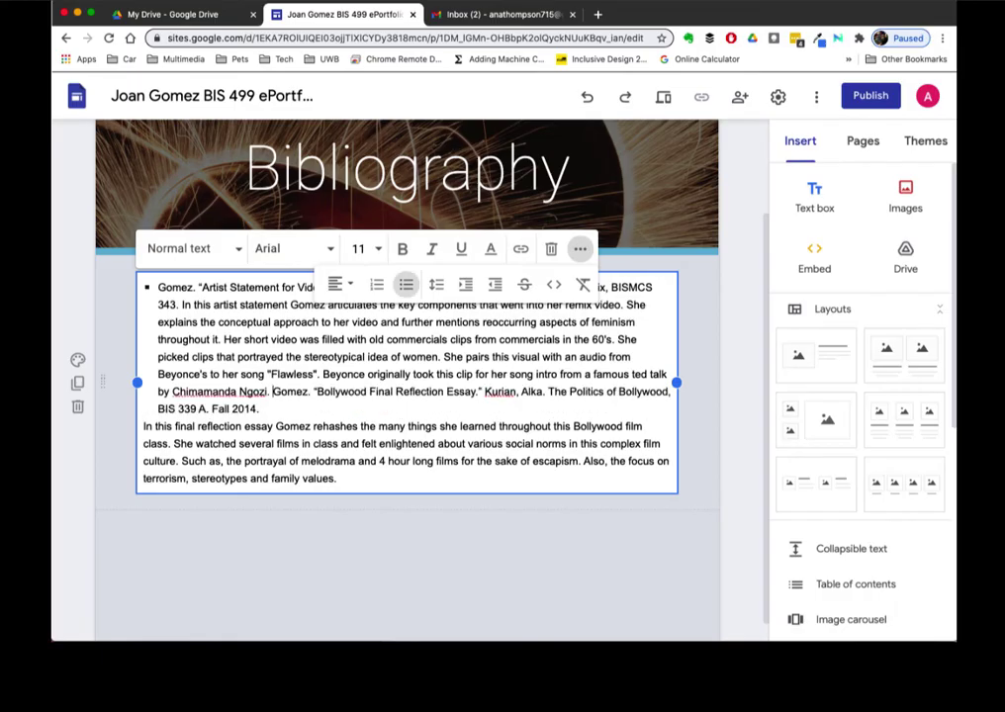
pyautogui.press('Return')
pyautogui.click(145, 429)
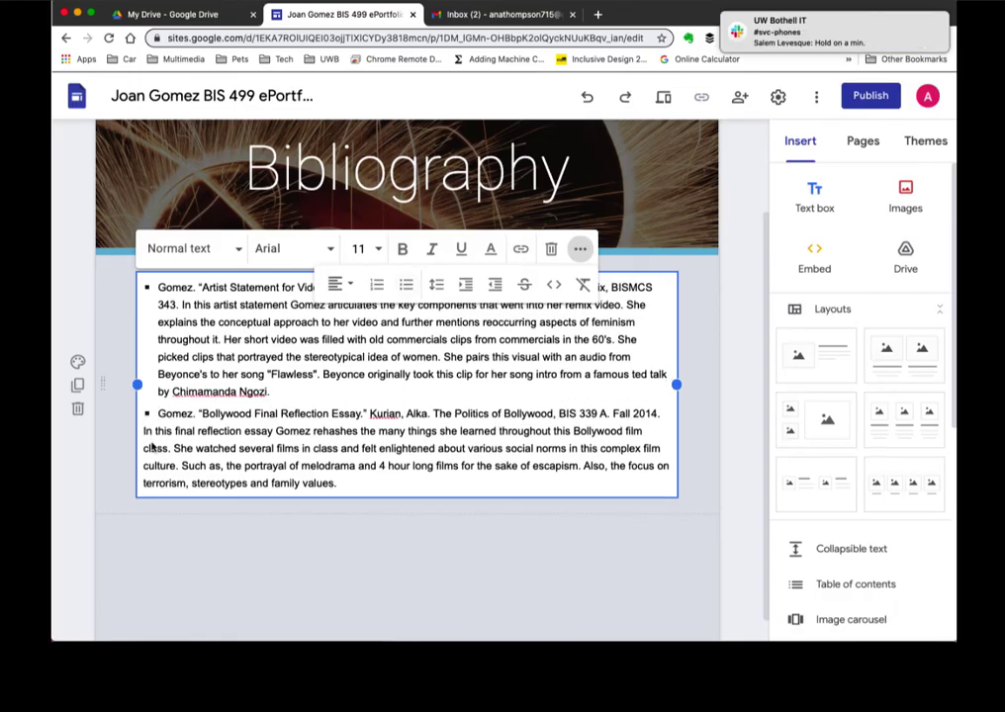
pyautogui.press('BackSpace')
# - Bold the first citation and bring up the Google Drive file picker
pyautogui.moveTo(158, 287); pyautogui.dragTo(181, 306)
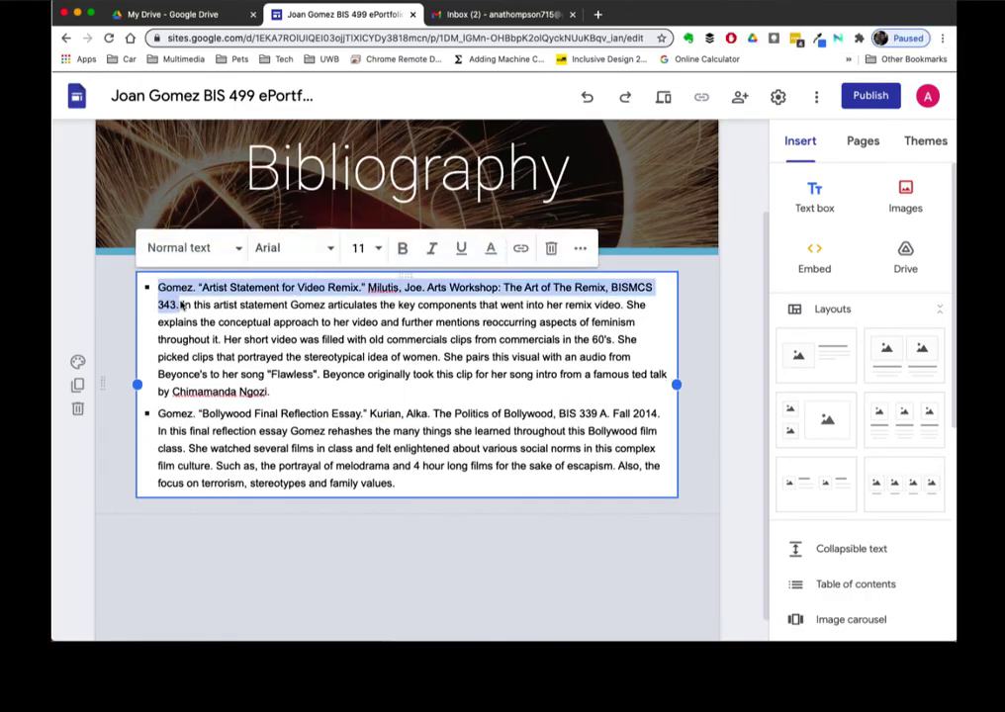
pyautogui.click(402, 247)
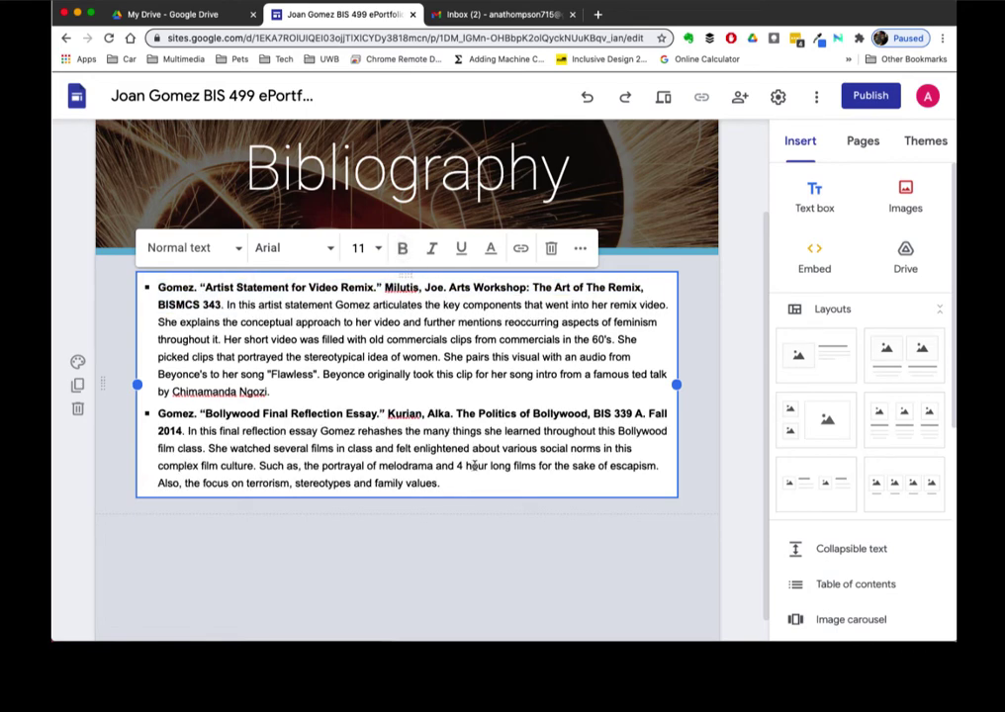
pyautogui.click(905, 253)
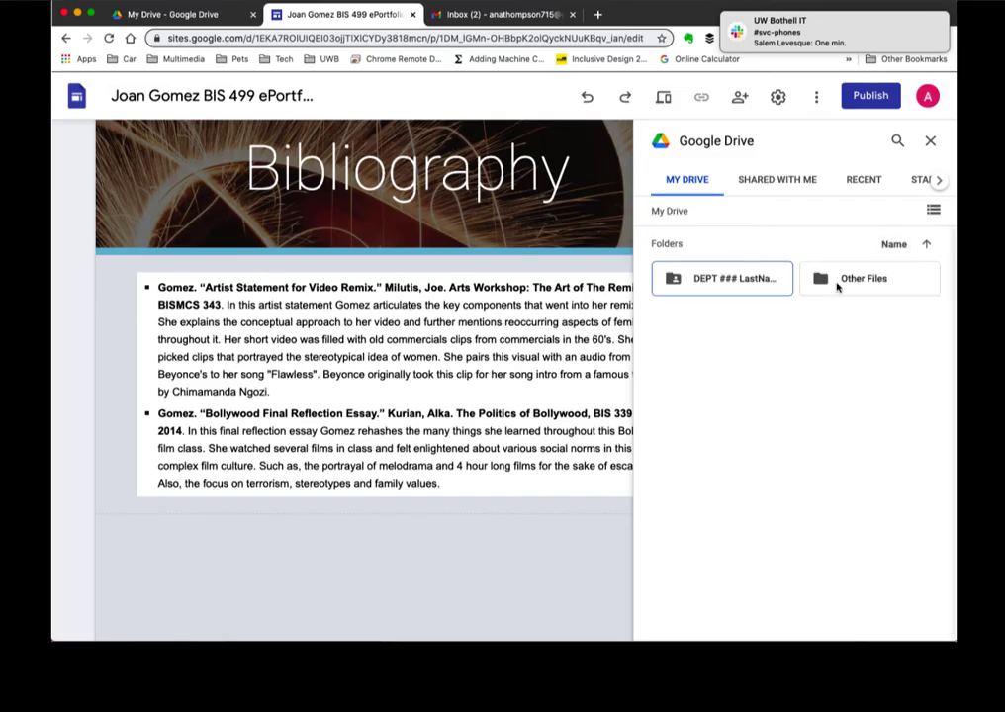
# - Embed the APA formatting document and Racism Week 5 slides from the BIS499 Gomez Archive folder
pyautogui.doubleClick(837, 284)
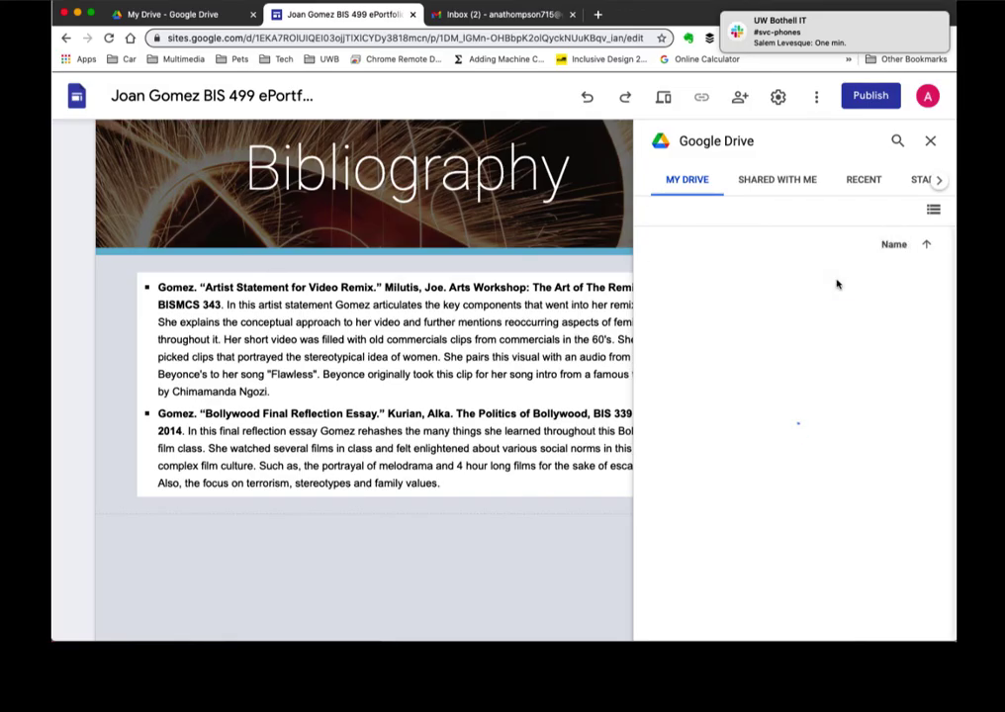
pyautogui.doubleClick(743, 280)
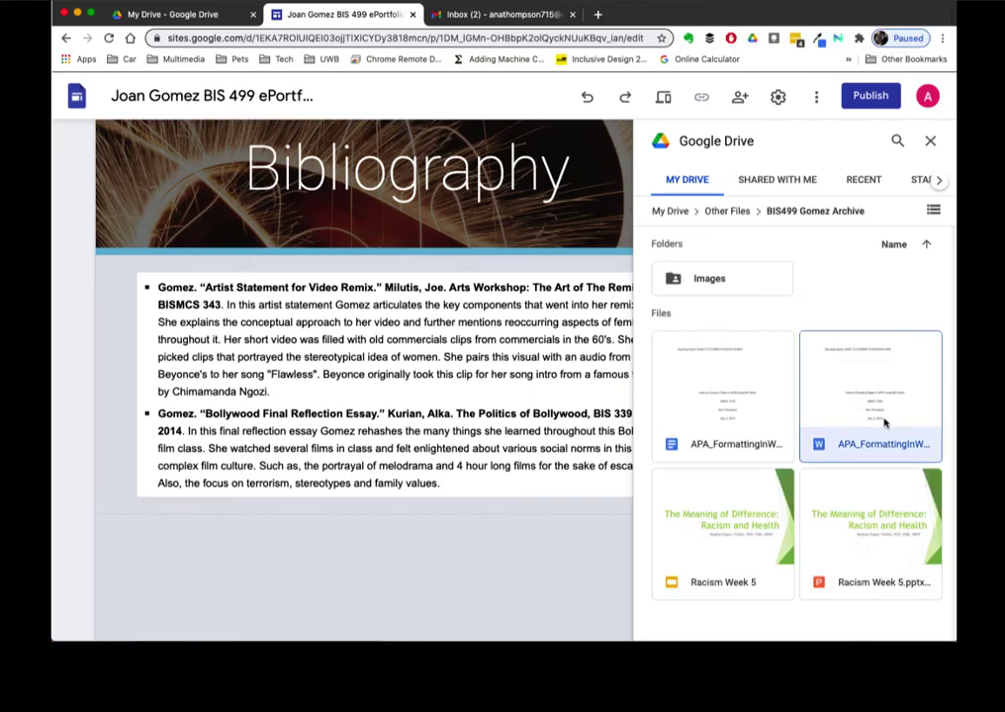
pyautogui.click(886, 422)
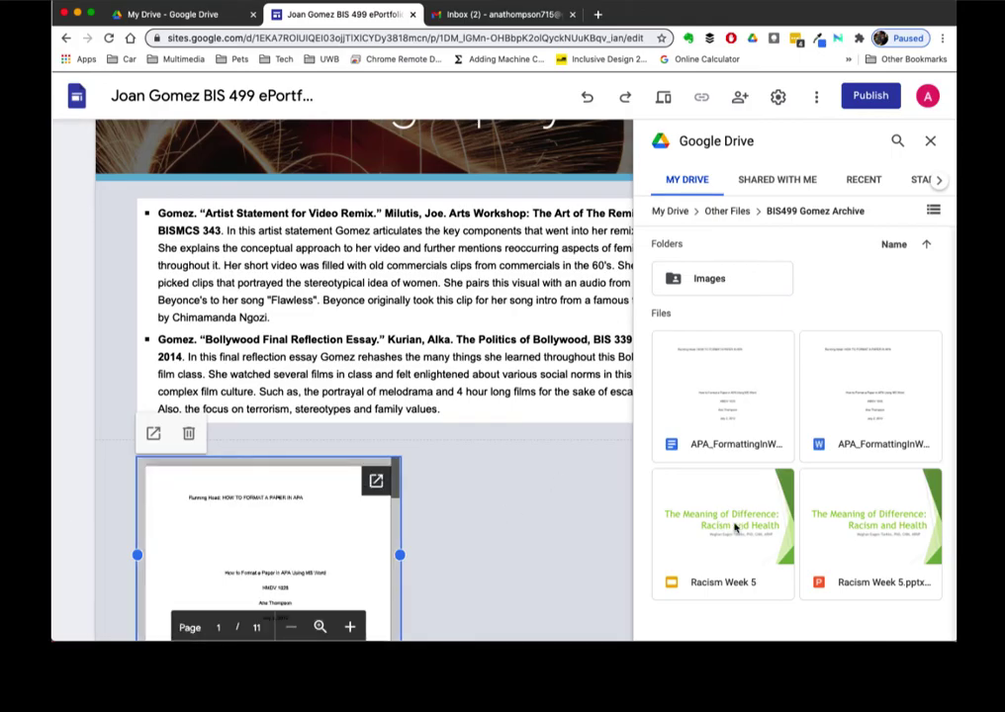
pyautogui.click(853, 533)
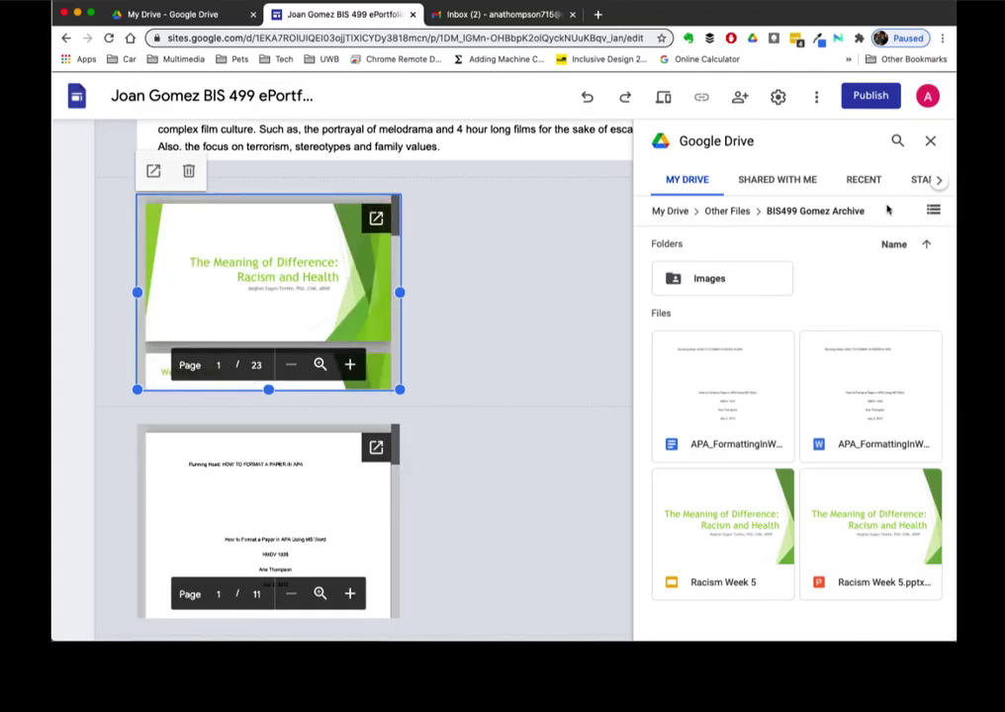
# - Drag the APA document embed so it sits beside the slides embed
pyautogui.click(927, 140)
pyautogui.moveTo(286, 494); pyautogui.dragTo(581, 283)
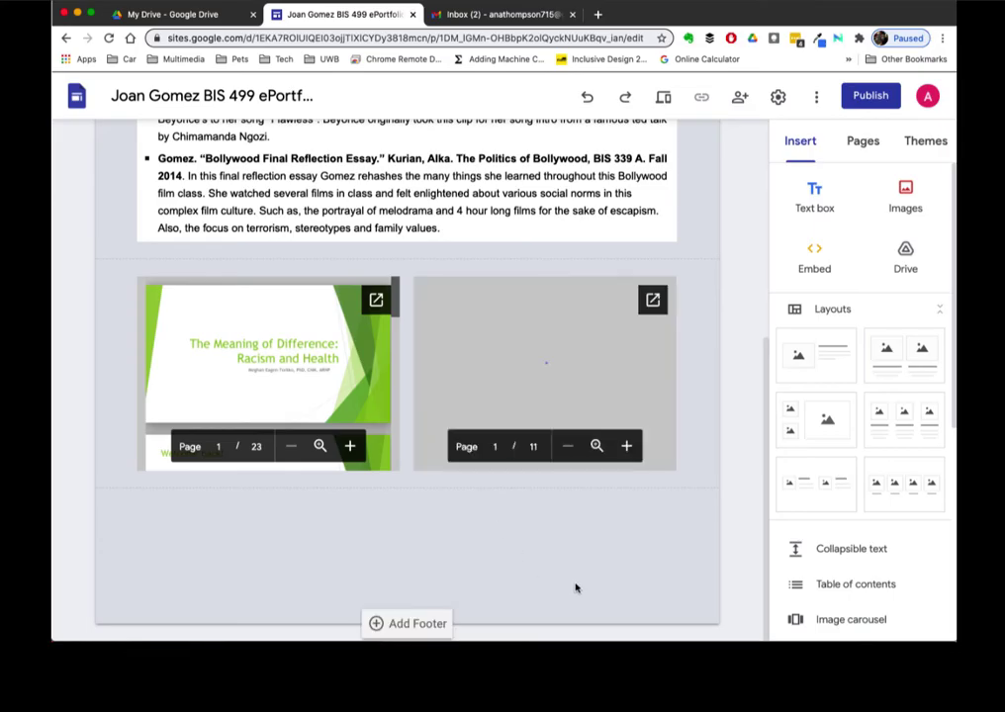
pyautogui.scroll(2, 628, 577)
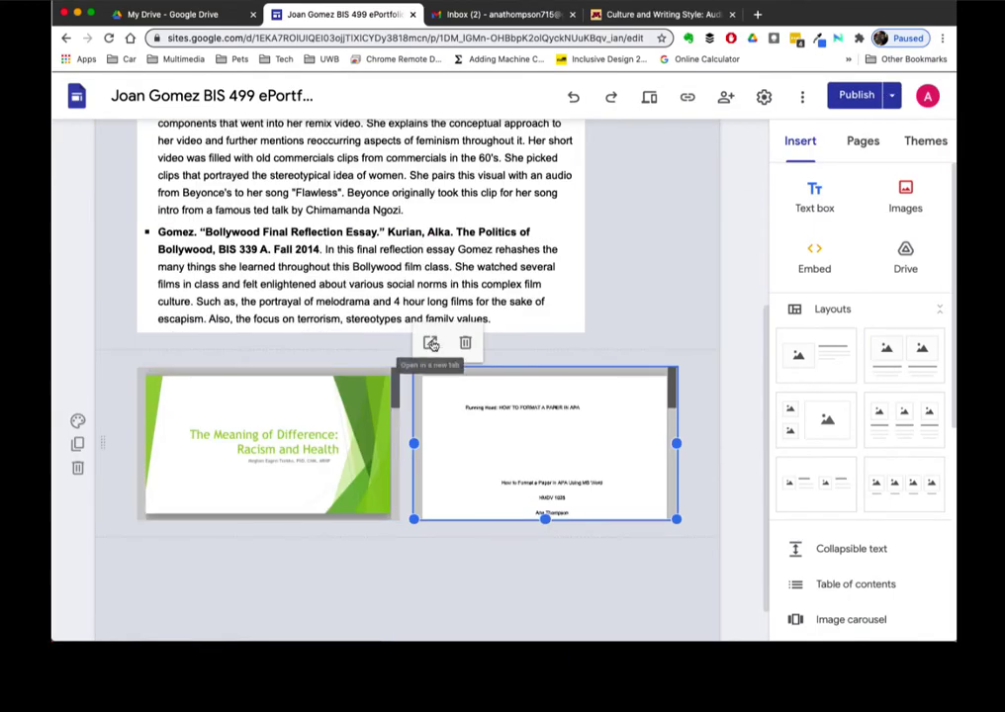
pyautogui.click(430, 343)
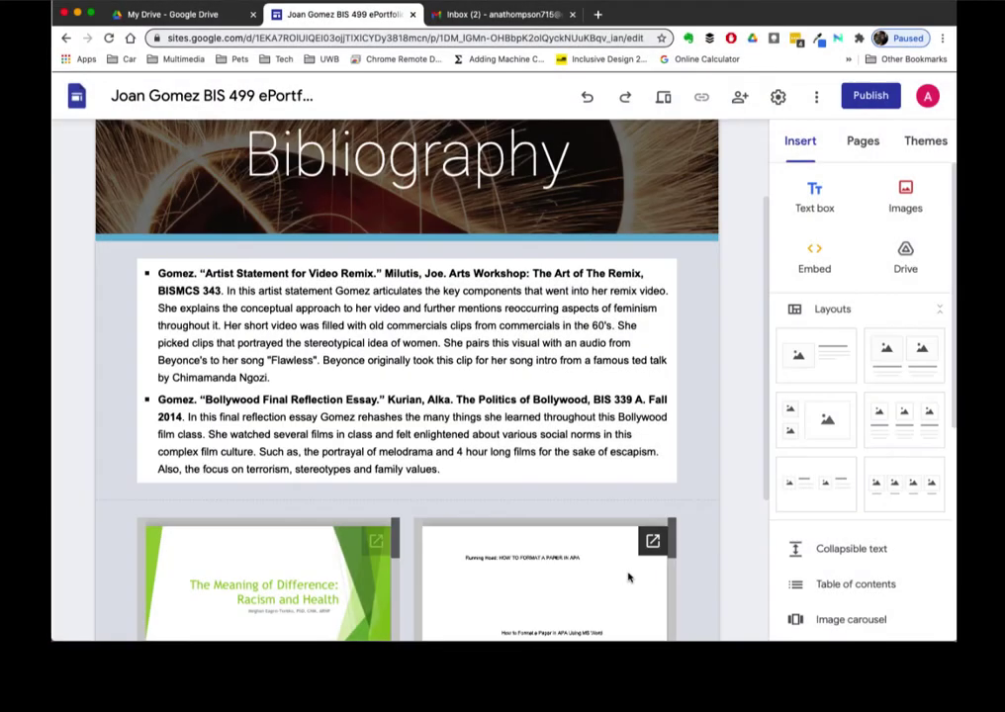
pyautogui.scroll(-3, 629, 577)
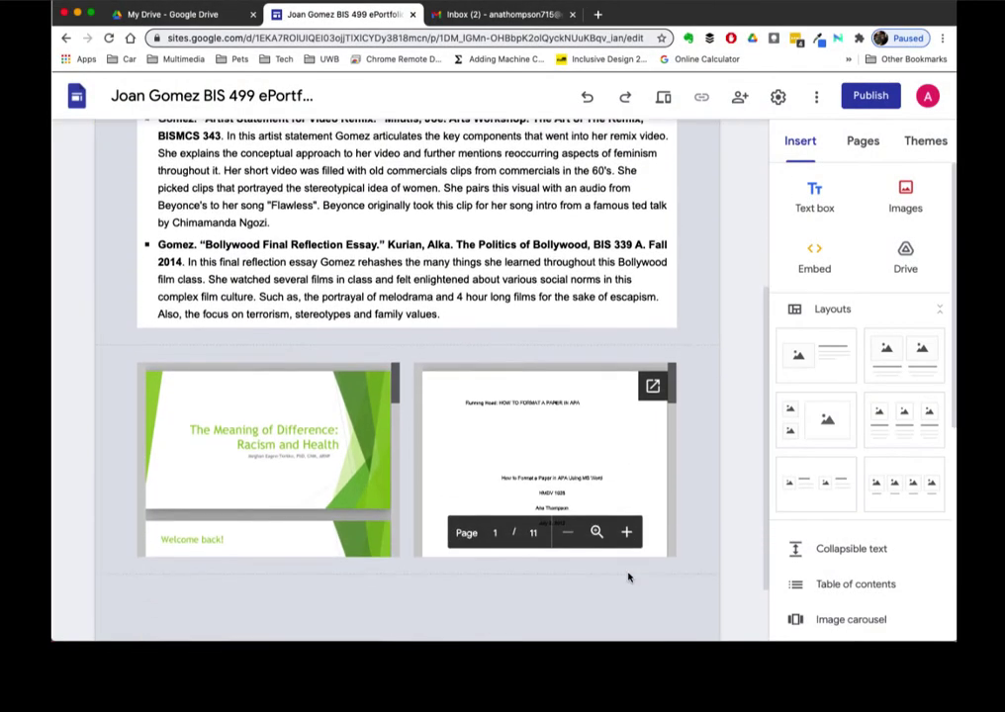
pyautogui.scroll(5, 628, 577)
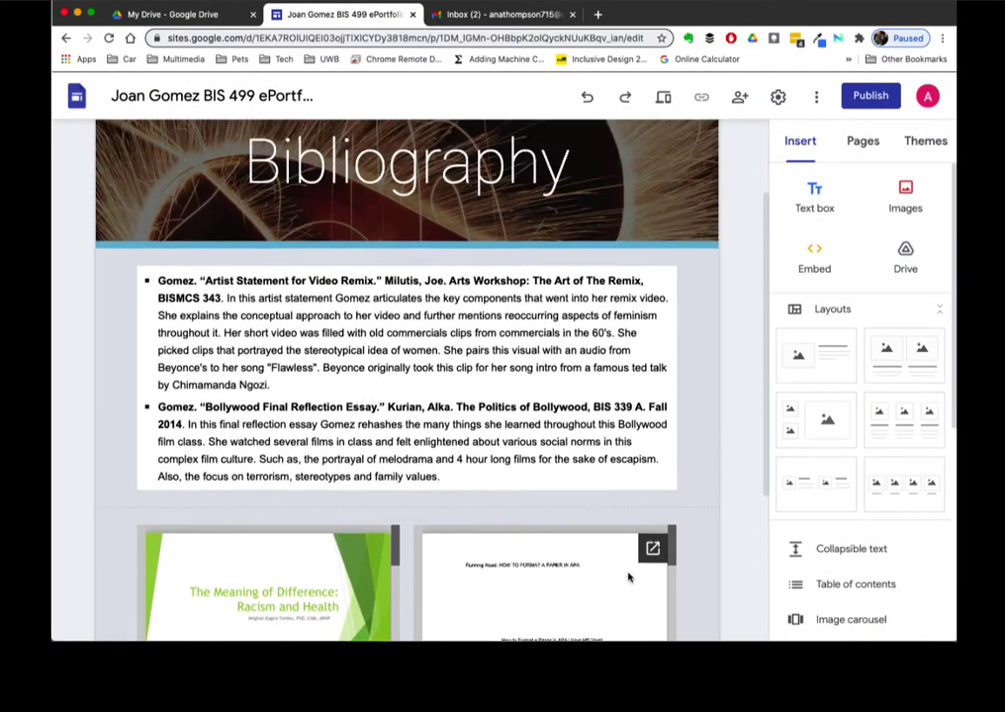
# - Insert CC-by-nd.png from Google Drive below the two embeds
pyautogui.click(915, 201)
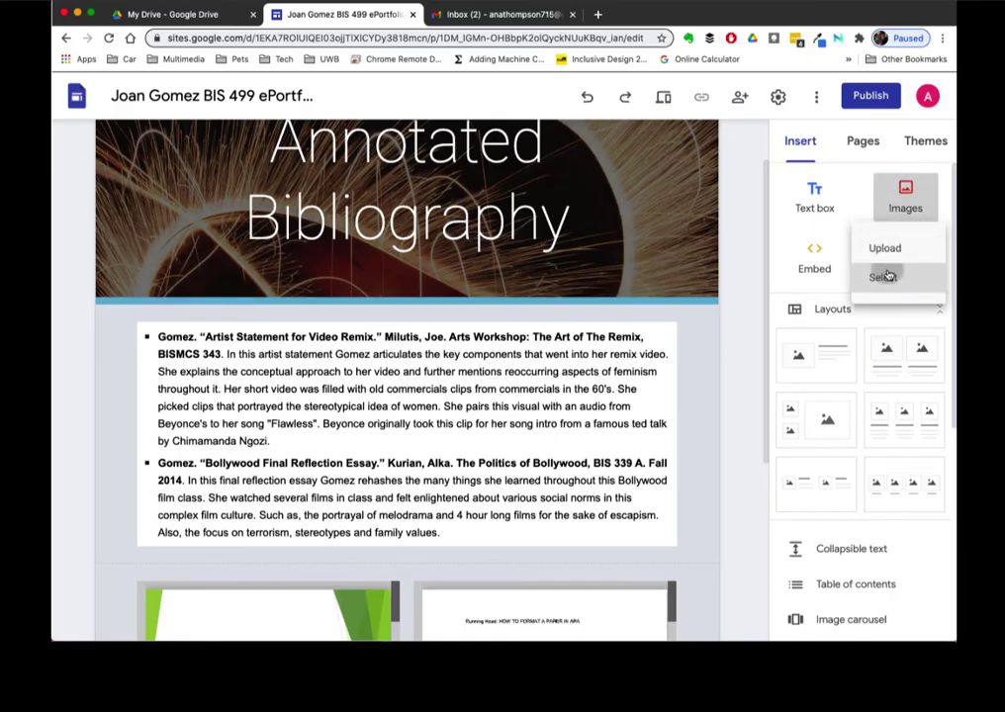
pyautogui.click(887, 275)
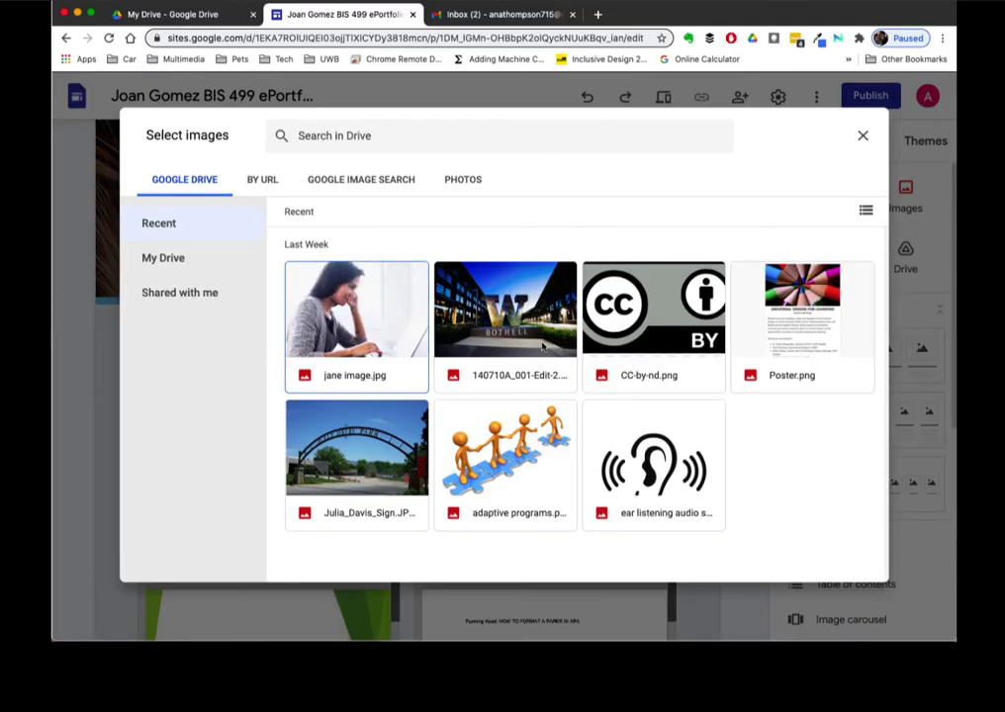
pyautogui.click(661, 311)
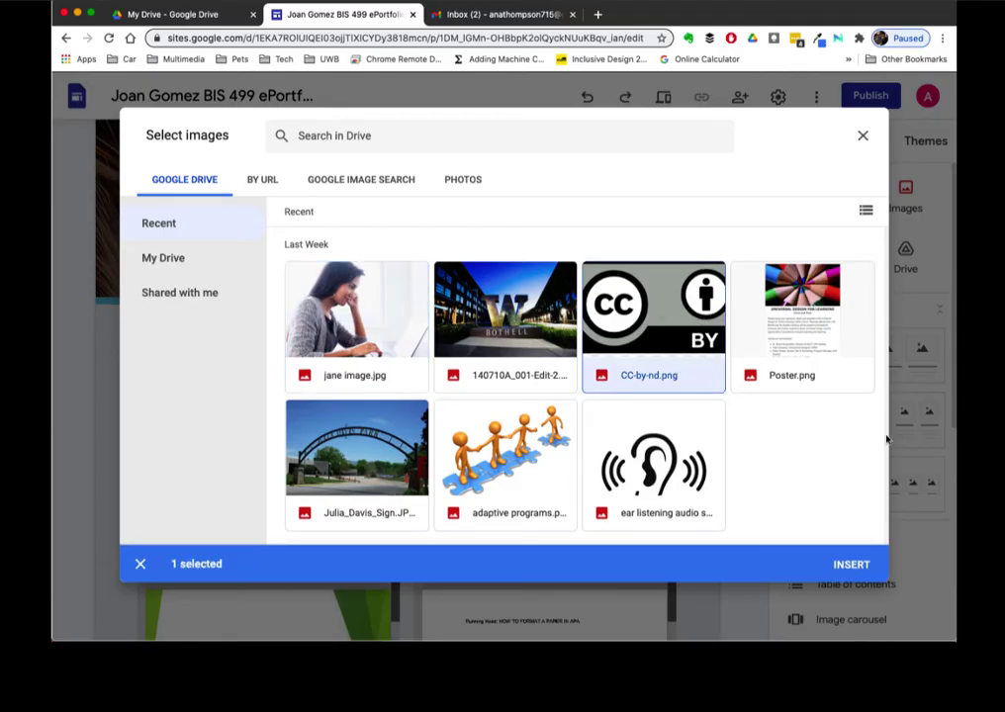
pyautogui.click(851, 564)
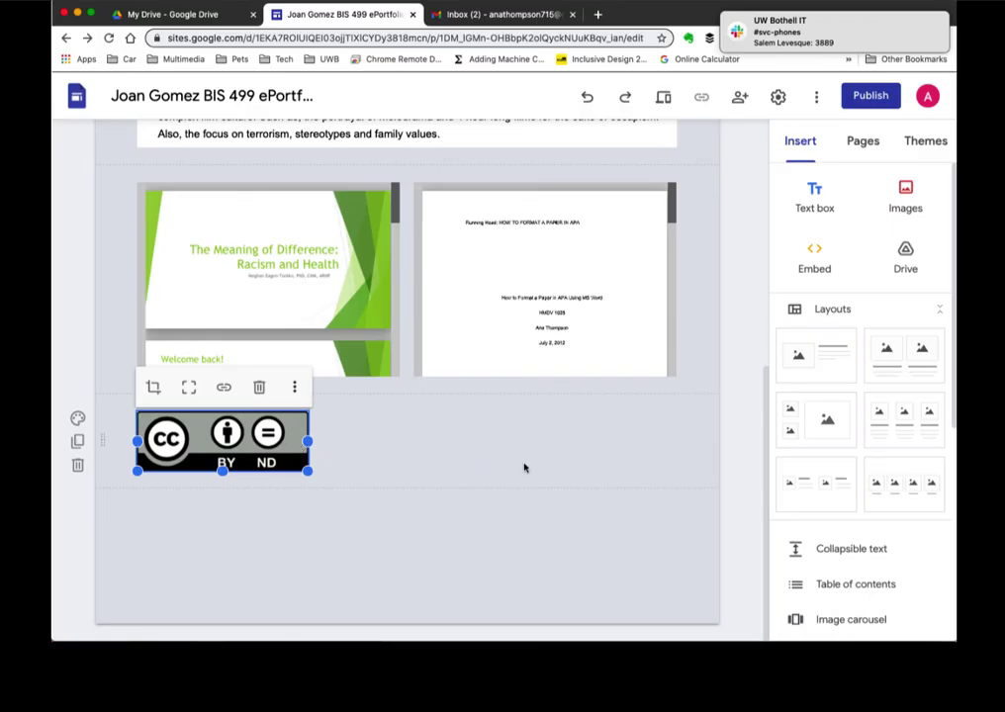
# - Drag the CC BY-ND badge above the slides, then to the right of the bibliography text
pyautogui.scroll(3, 478, 449)
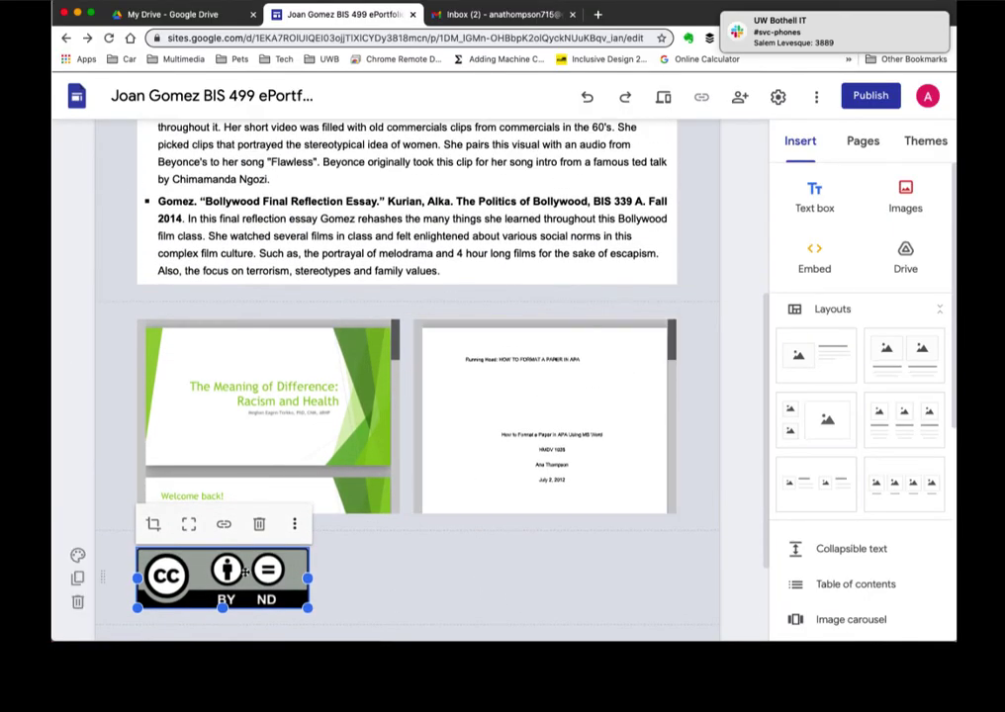
pyautogui.moveTo(245, 572); pyautogui.dragTo(327, 287)
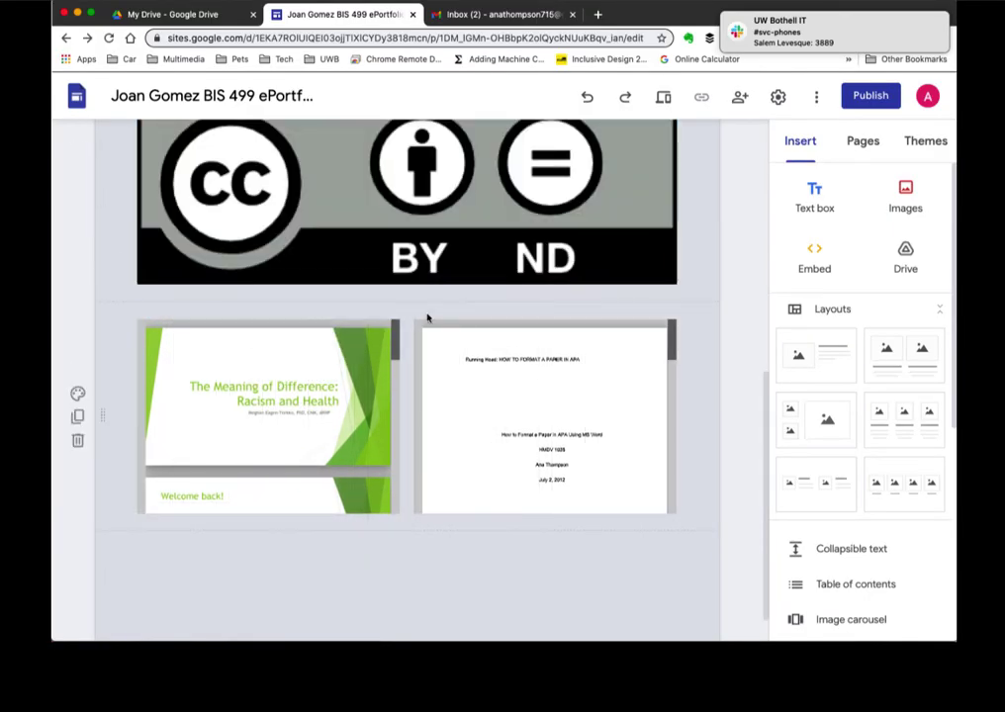
pyautogui.scroll(6, 427, 318)
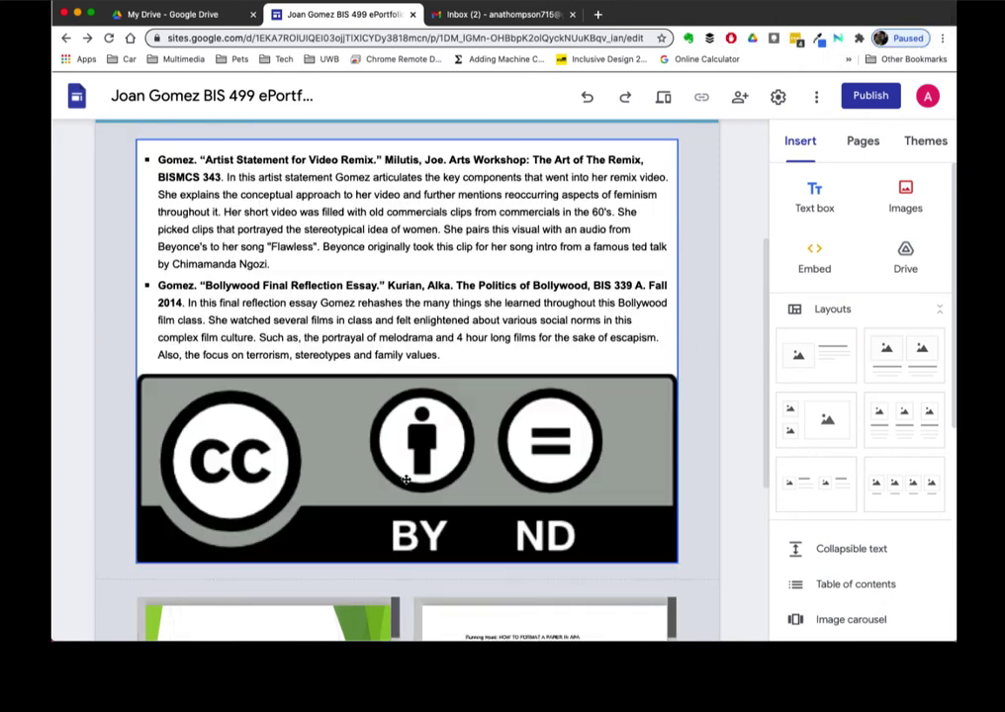
pyautogui.click(440, 477)
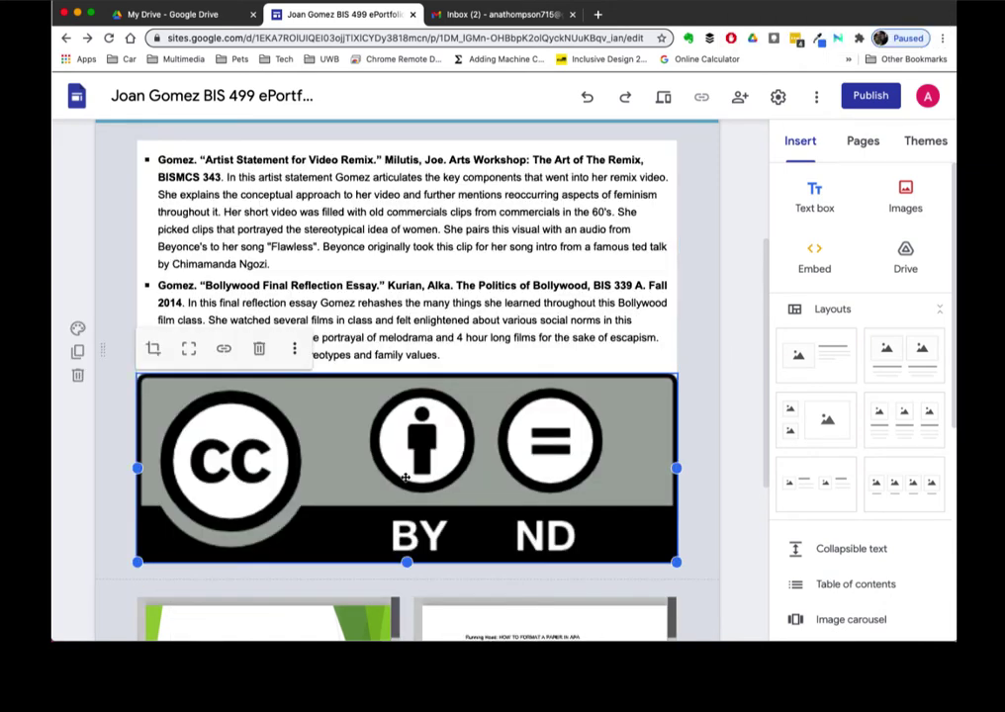
pyautogui.moveTo(440, 477); pyautogui.dragTo(585, 301)
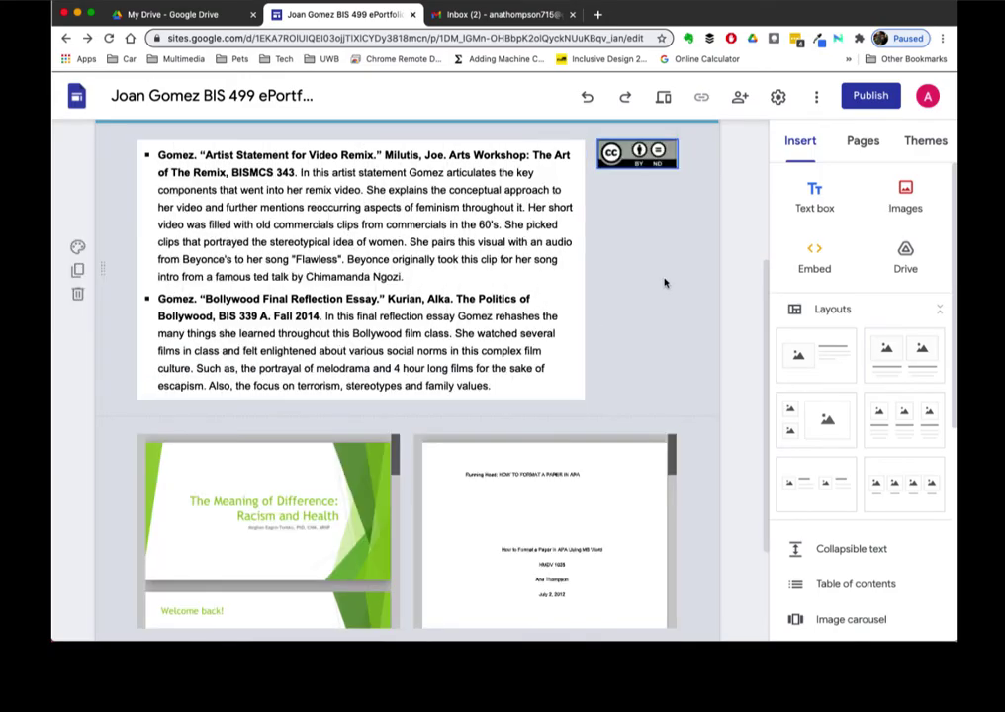
# - Select the small licence badge, then the whole bibliography section
pyautogui.scroll(3, 665, 284)
pyautogui.scroll(-6, 665, 283)
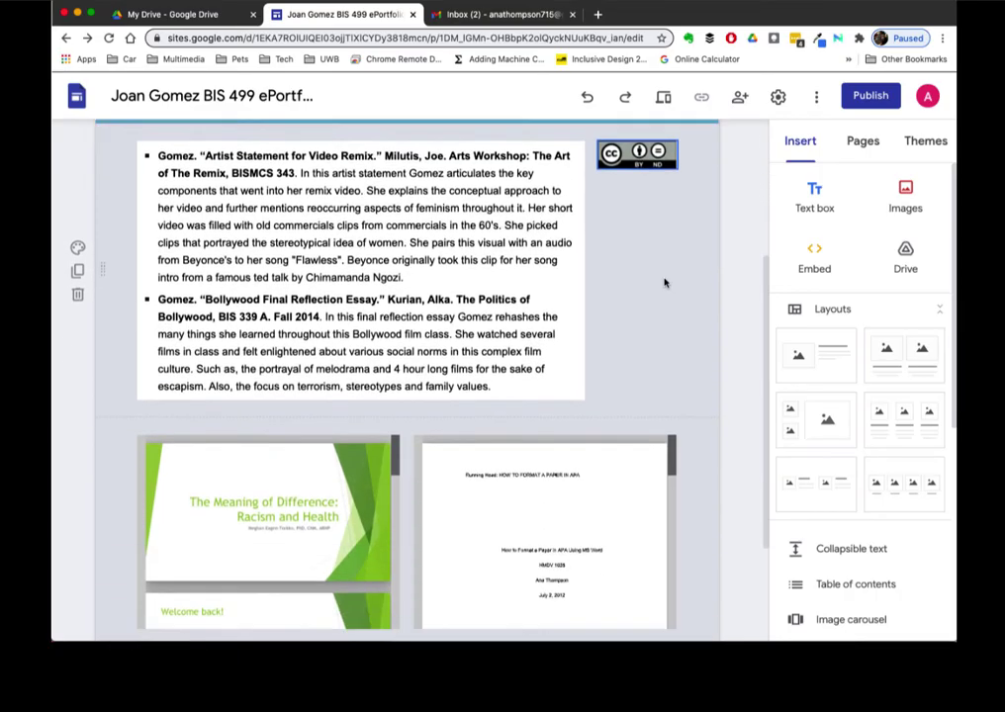
pyautogui.scroll(5, 665, 284)
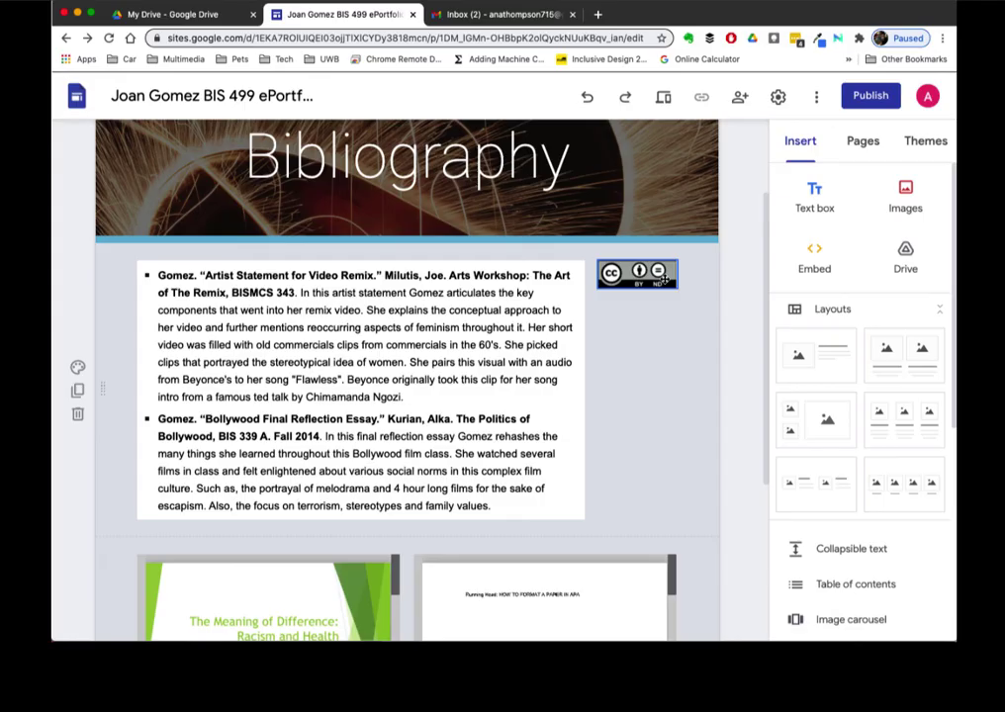
pyautogui.click(661, 275)
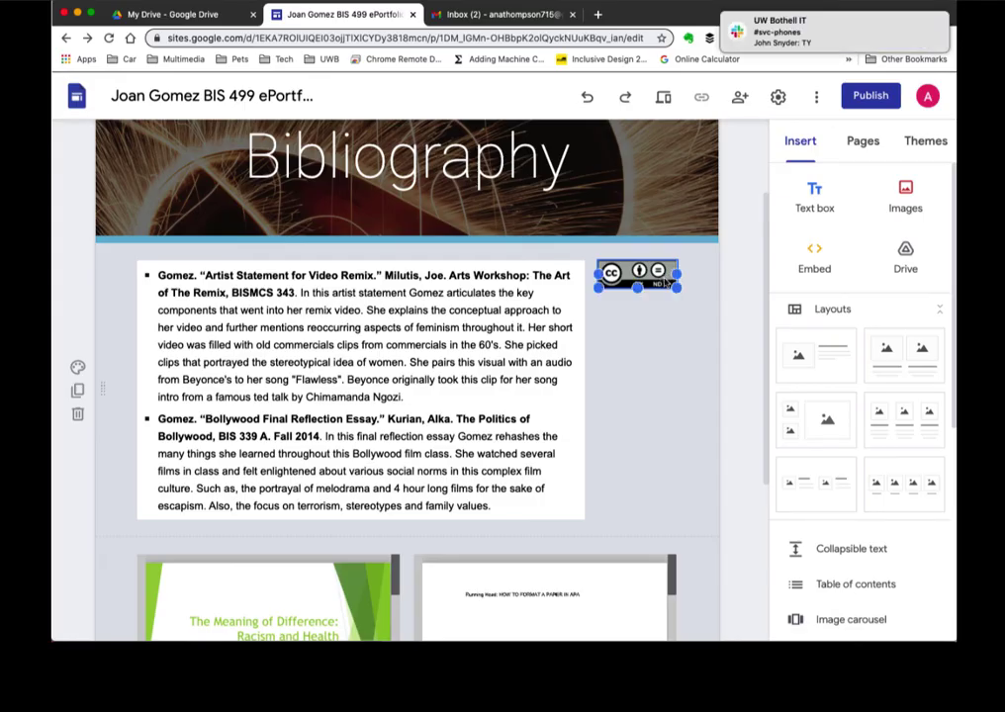
pyautogui.click(637, 350)
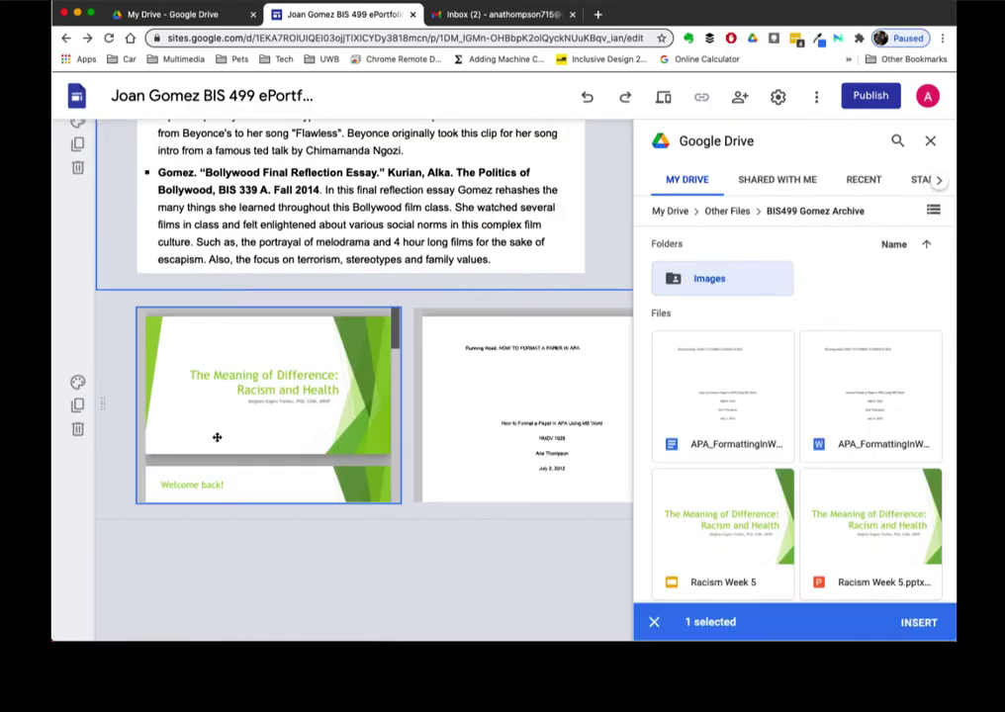
# - Make the Meaning of Difference slides embed shorter, then select the APA document embed
pyautogui.click(218, 435)
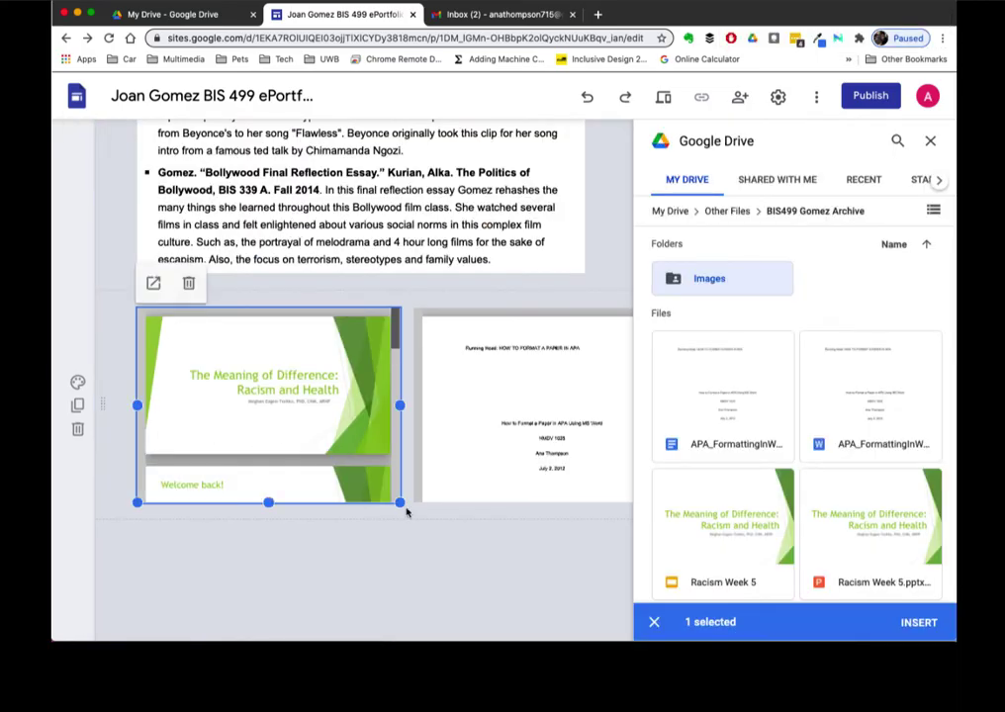
pyautogui.moveTo(399, 502); pyautogui.dragTo(400, 461)
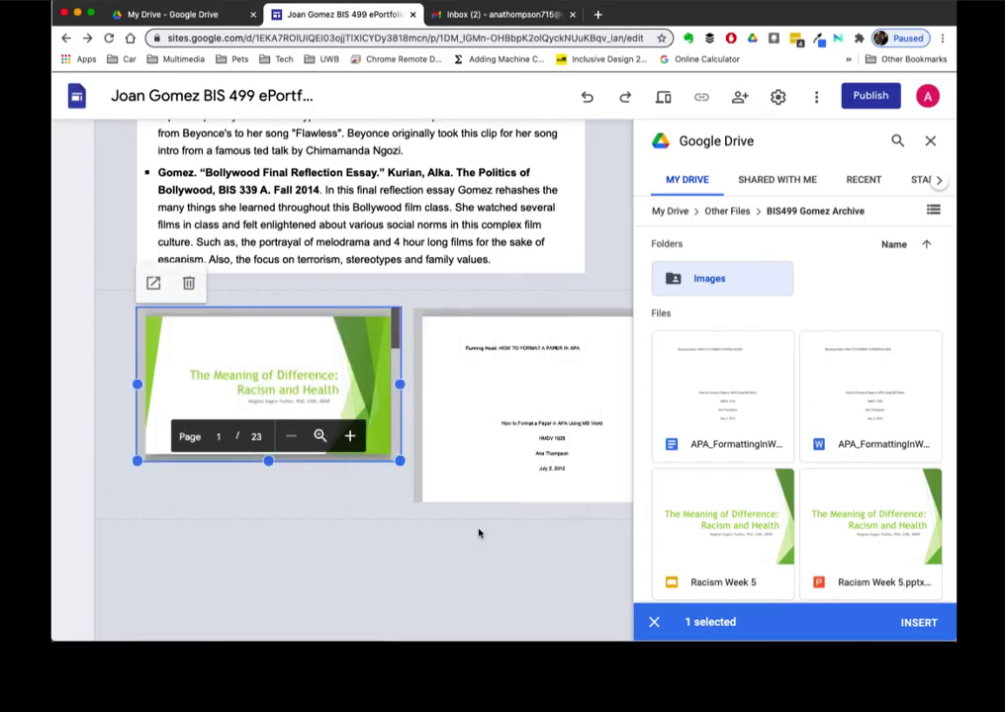
pyautogui.click(554, 451)
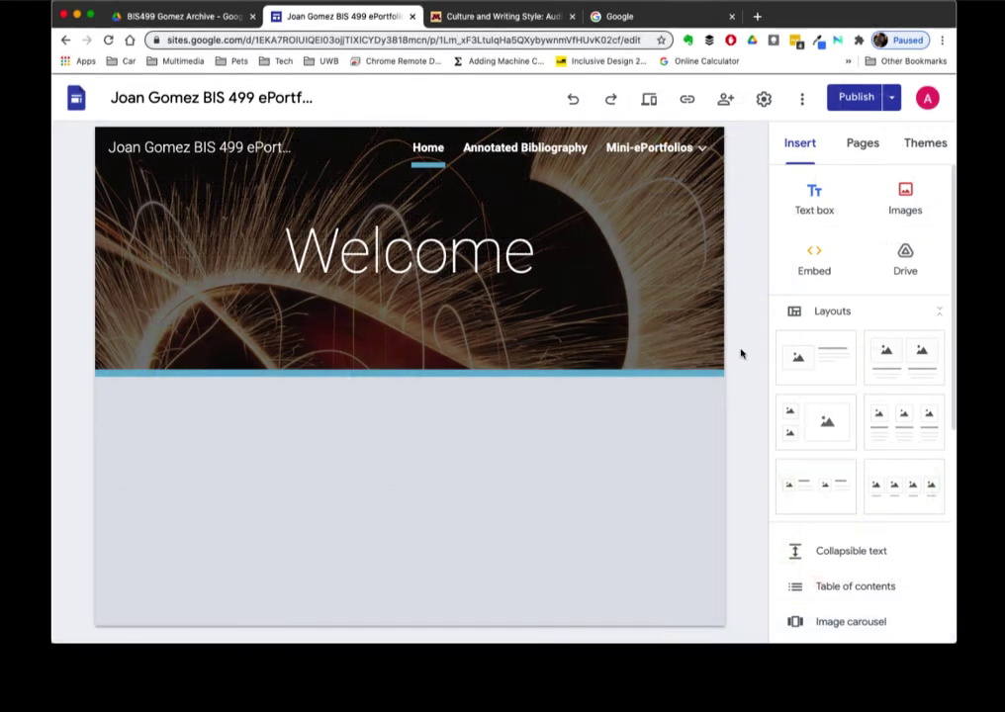
# - Set the Welcome header background to the blurred golden-brown gallery photo
pyautogui.moveTo(349, 321)
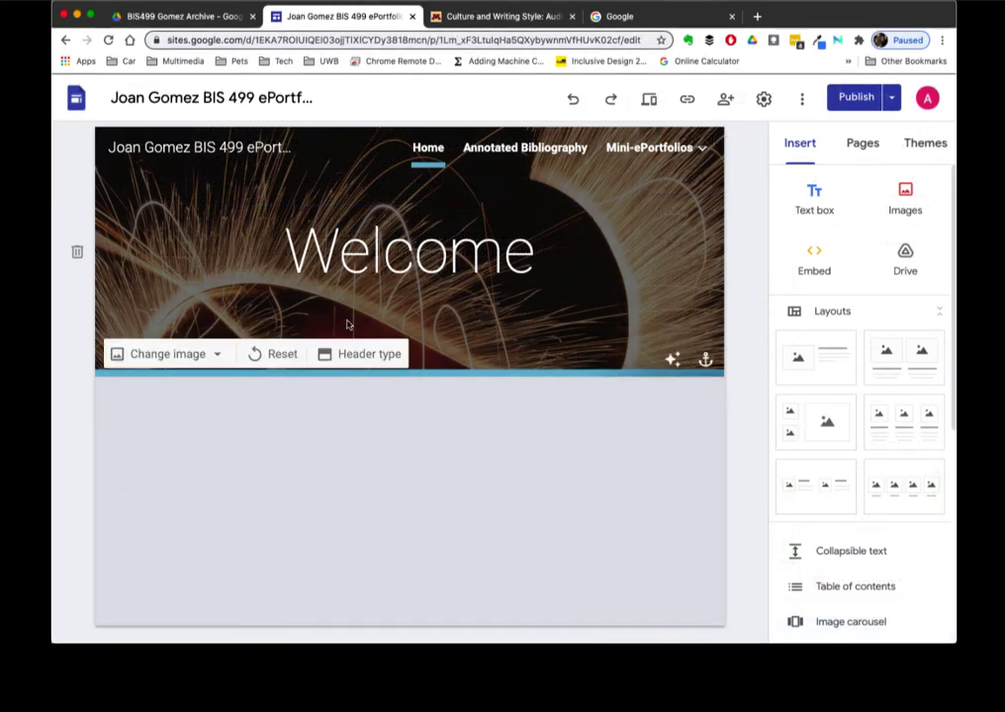
pyautogui.click(181, 356)
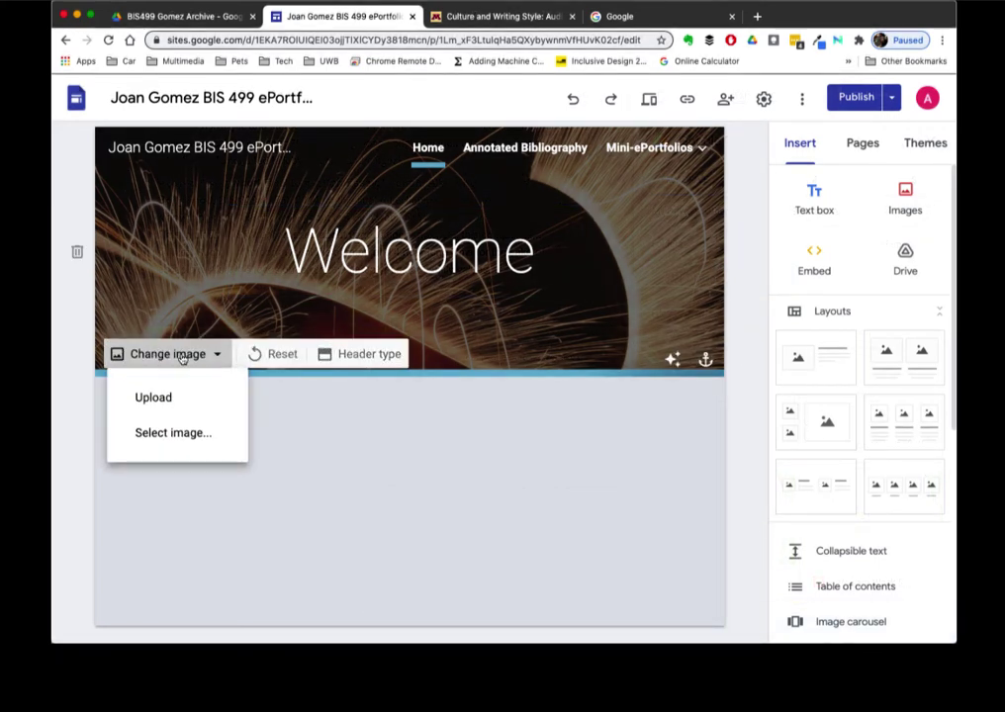
pyautogui.click(184, 440)
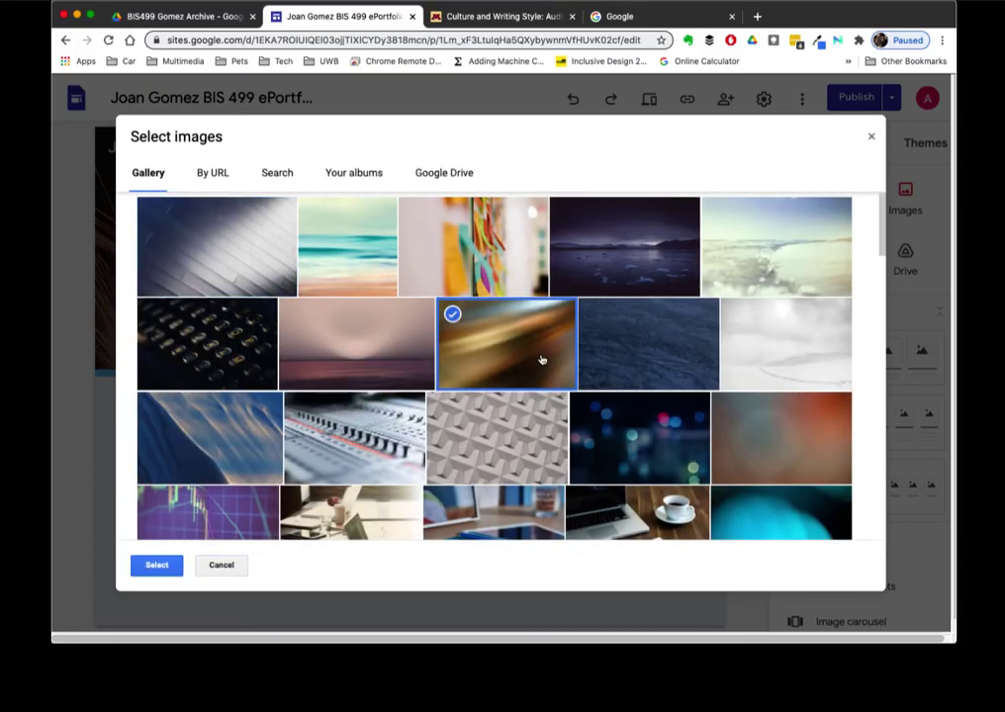
pyautogui.click(151, 565)
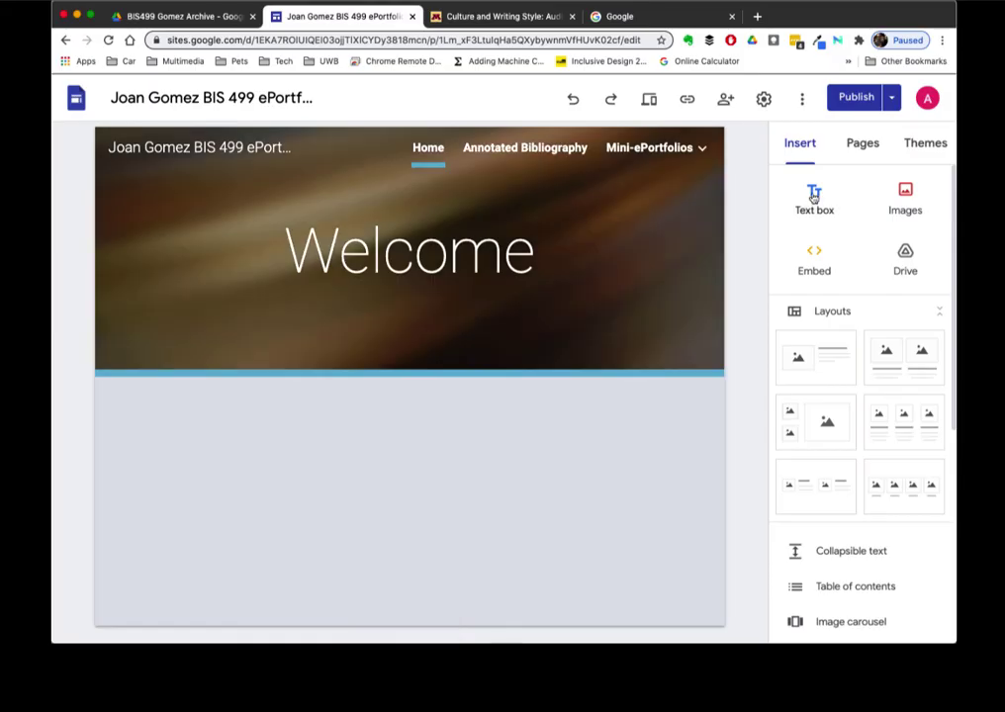
# - Add a text box with the pasted About Me text, removing its empty last line
pyautogui.click(814, 196)
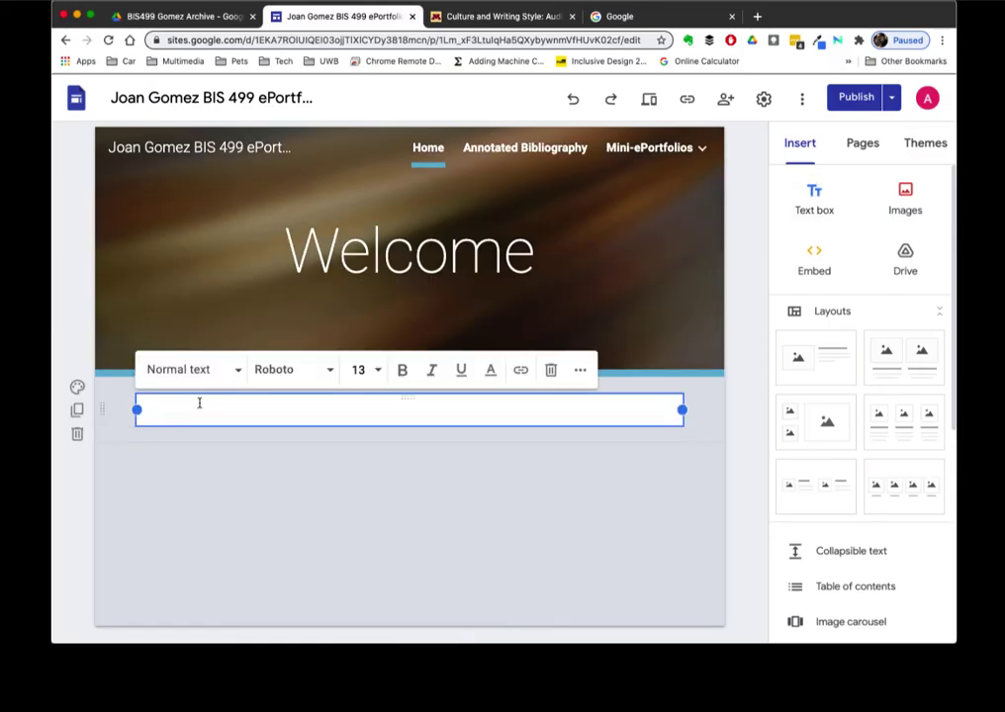
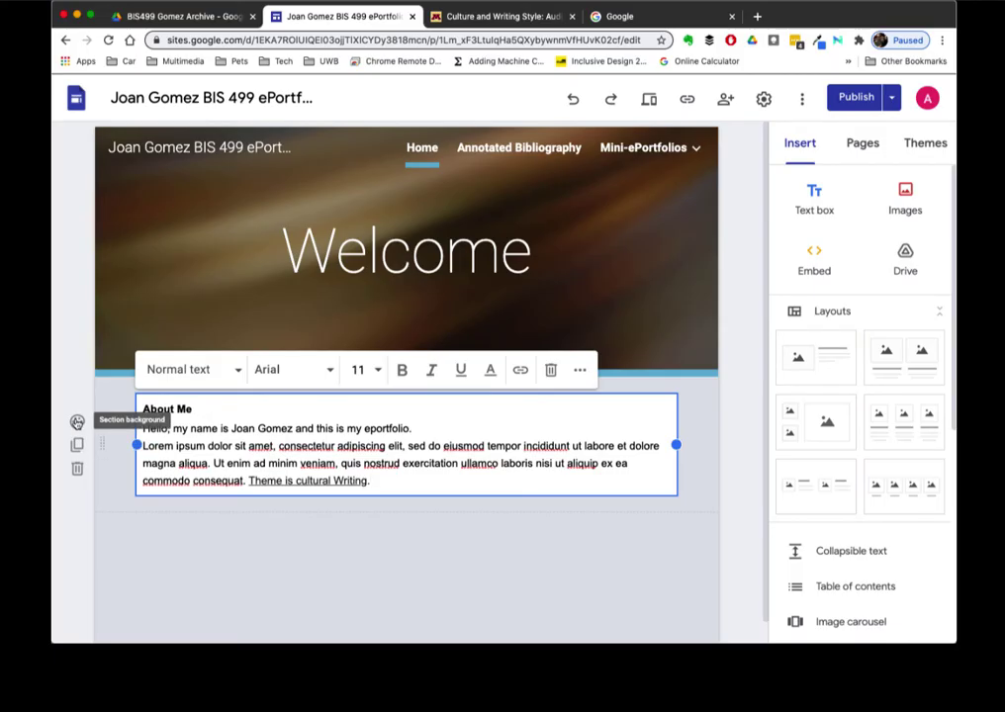
# - Give the About Me section a blue Emphasis section background
pyautogui.click(77, 423)
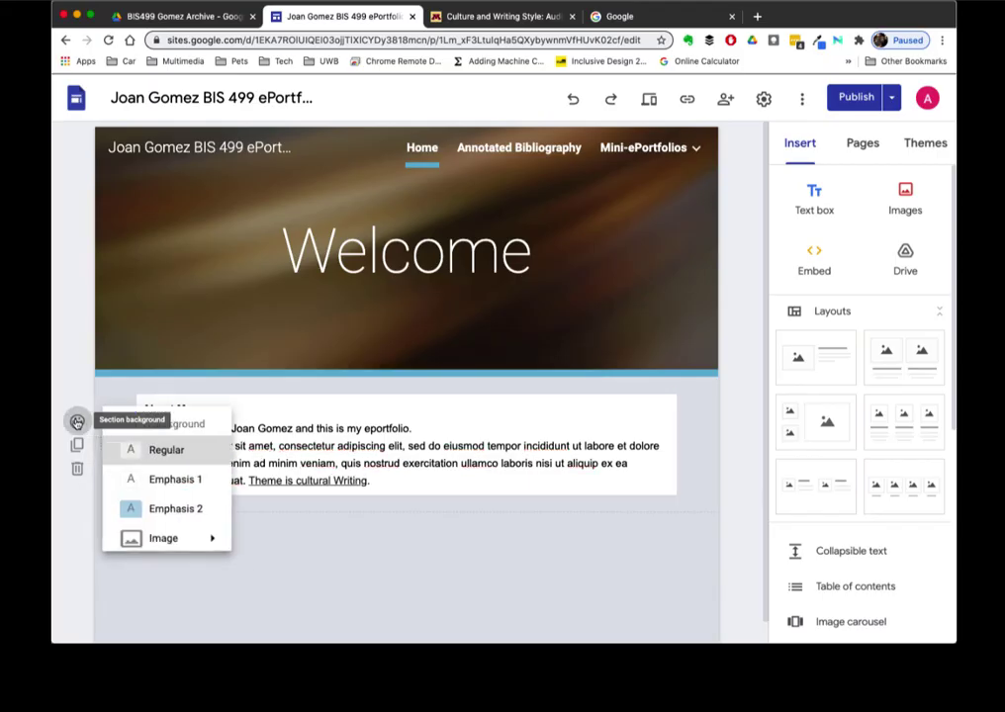
pyautogui.click(178, 478)
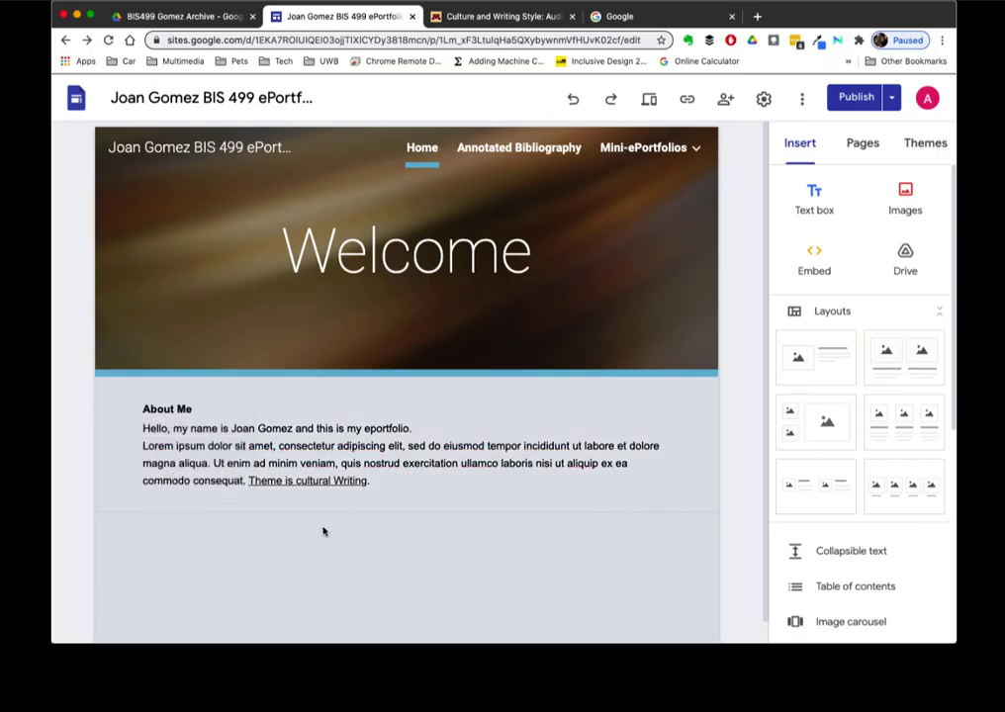
pyautogui.click(77, 421)
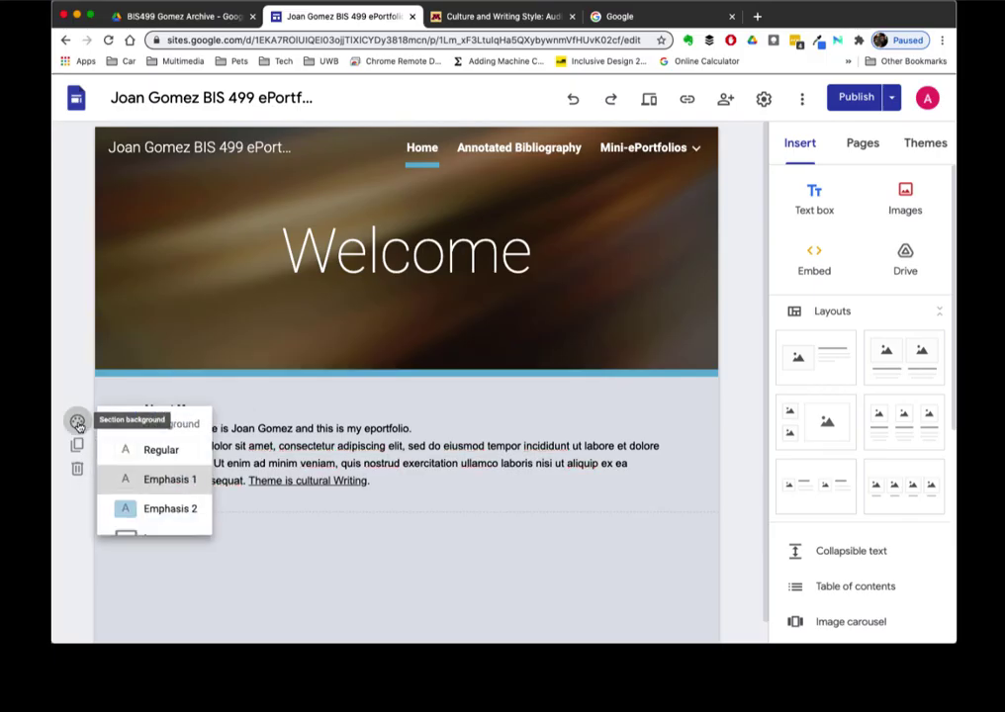
pyautogui.click(159, 519)
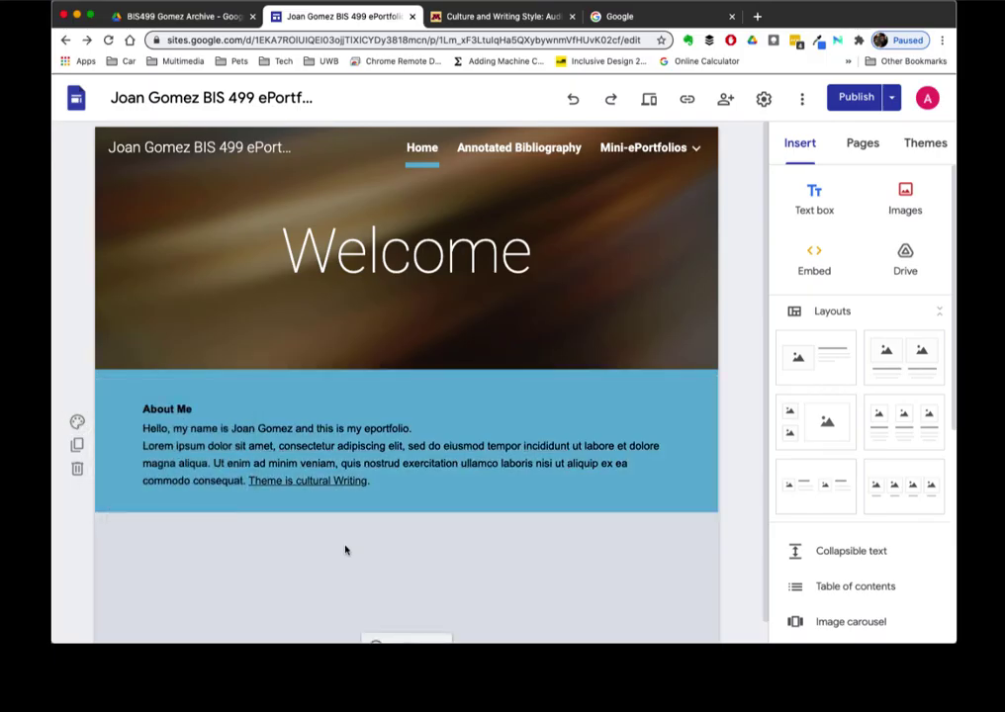
pyautogui.click(907, 189)
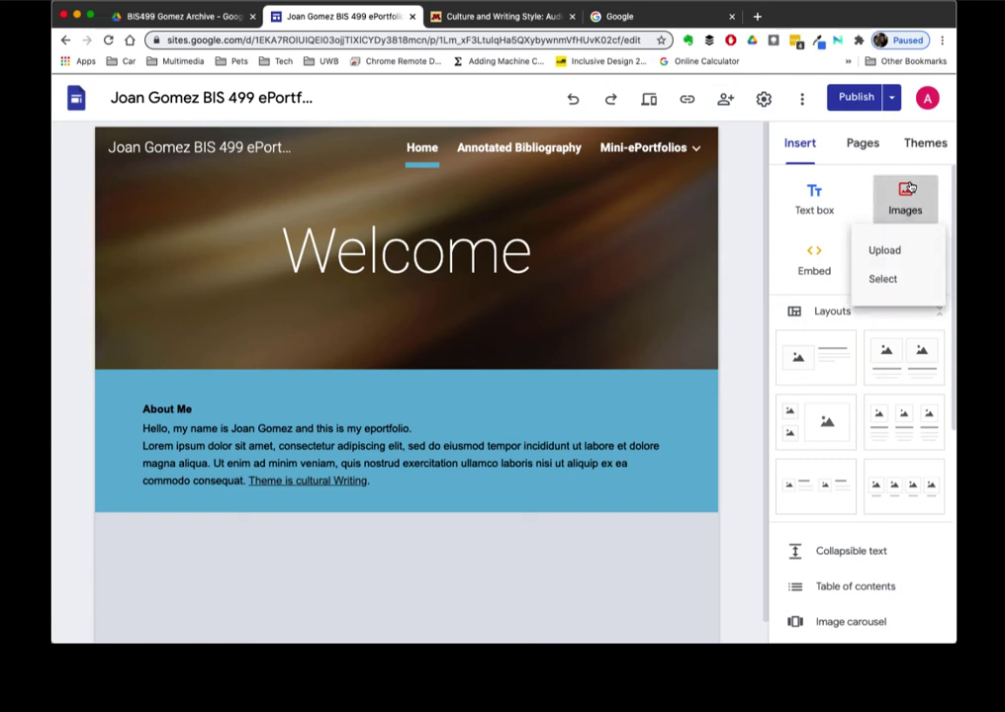
# - Insert the Bothell campus photo from My Drive > BIS499 archive > Images and stretch it to full width
pyautogui.click(883, 278)
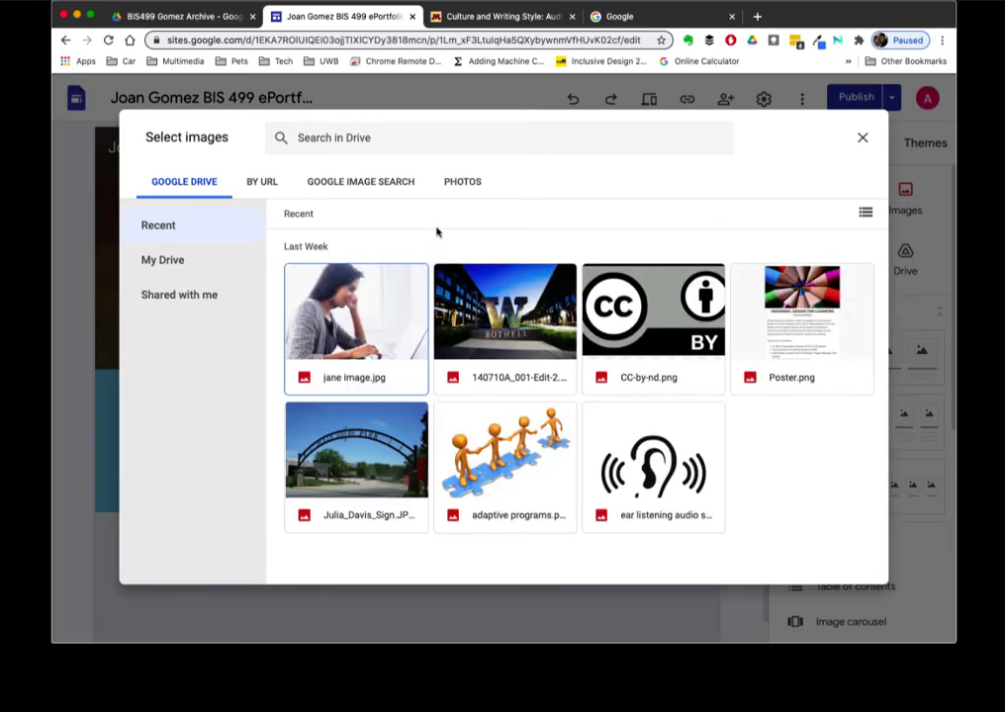
pyautogui.click(153, 260)
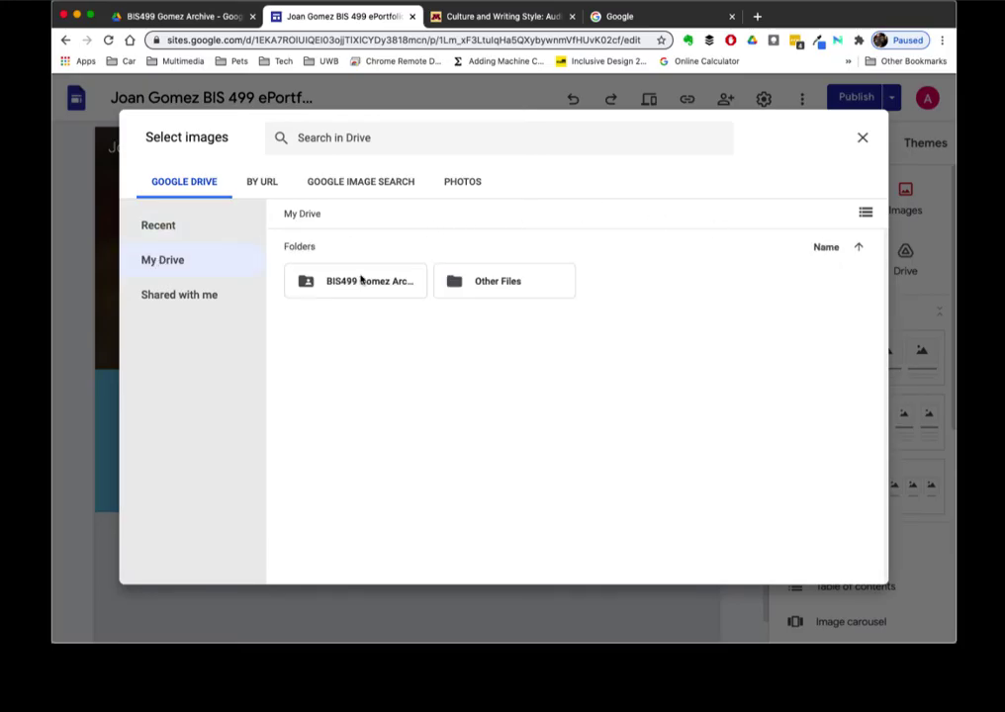
pyautogui.doubleClick(393, 287)
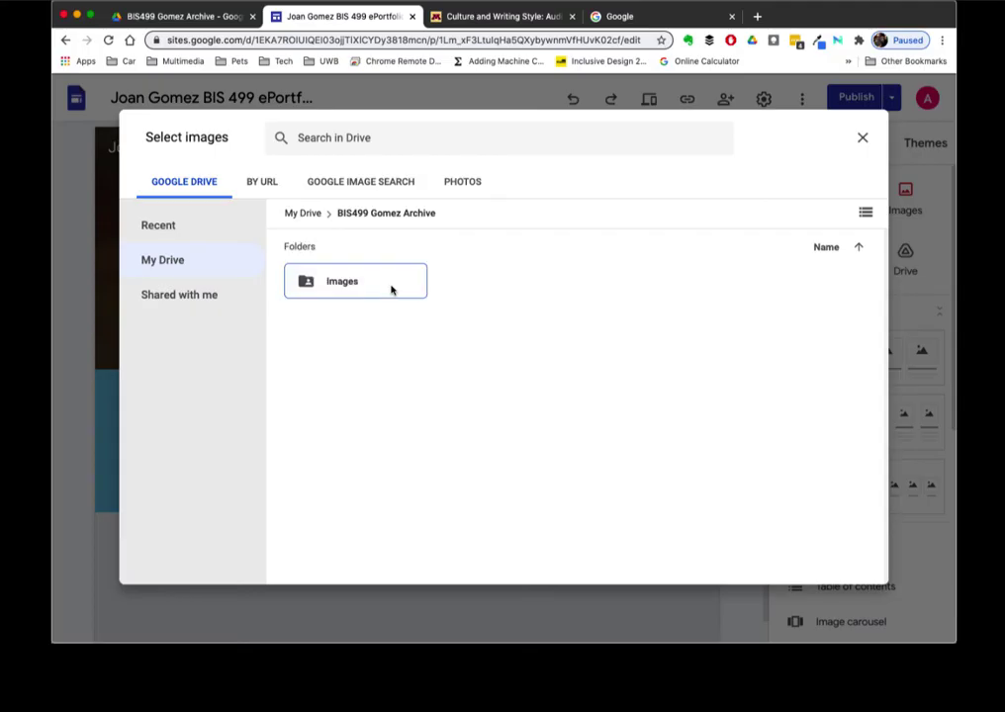
pyautogui.doubleClick(382, 289)
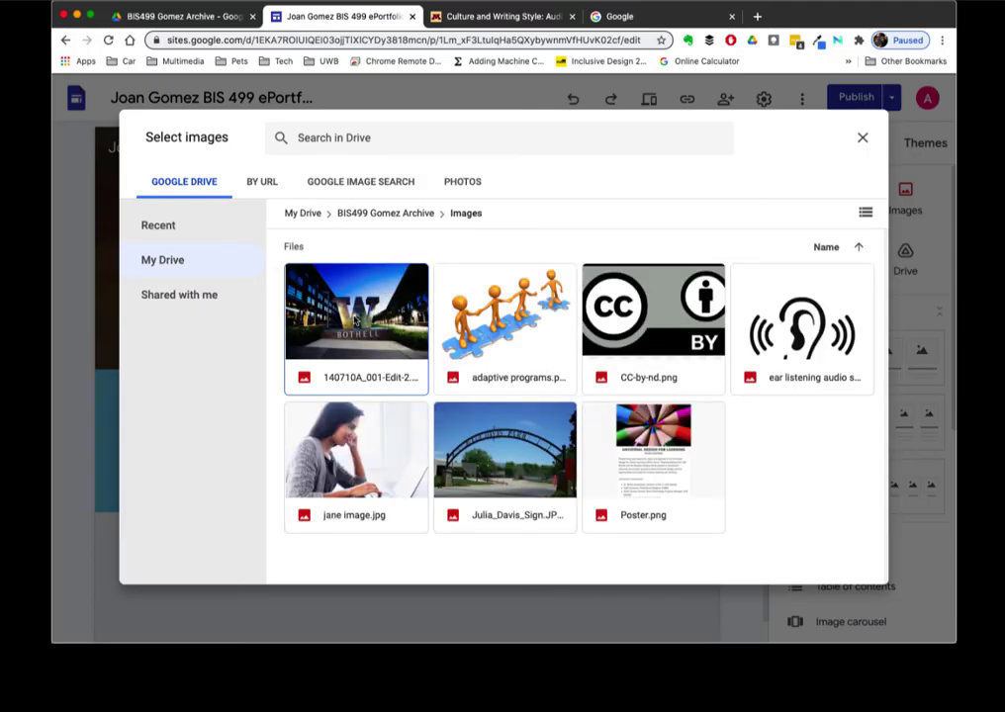
pyautogui.doubleClick(355, 319)
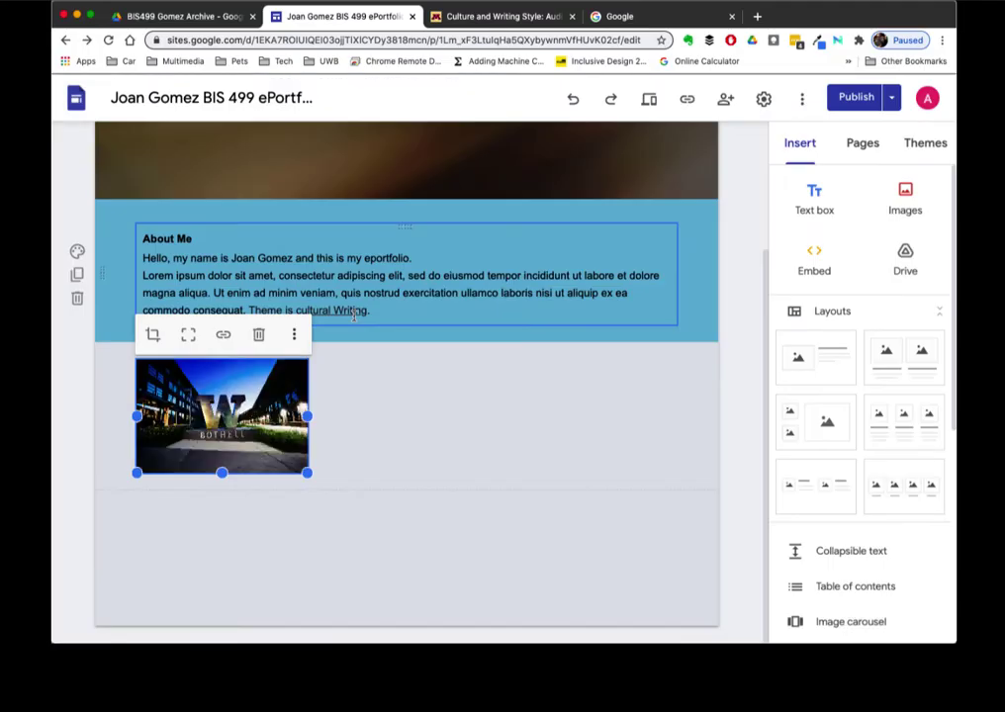
pyautogui.moveTo(306, 473); pyautogui.dragTo(676, 501)
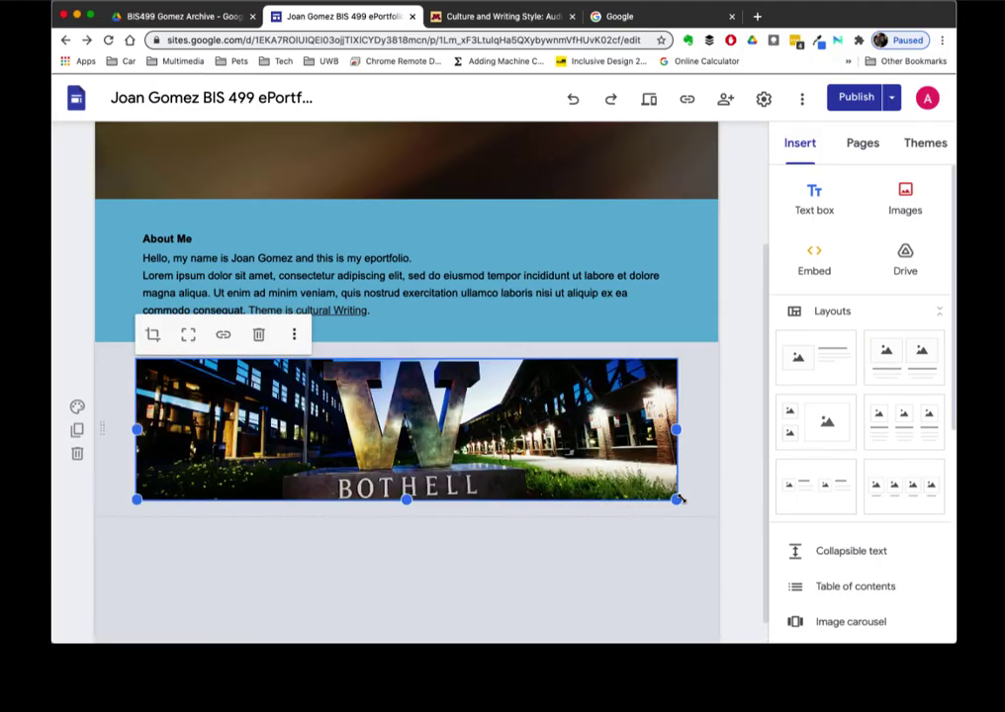
pyautogui.click(636, 605)
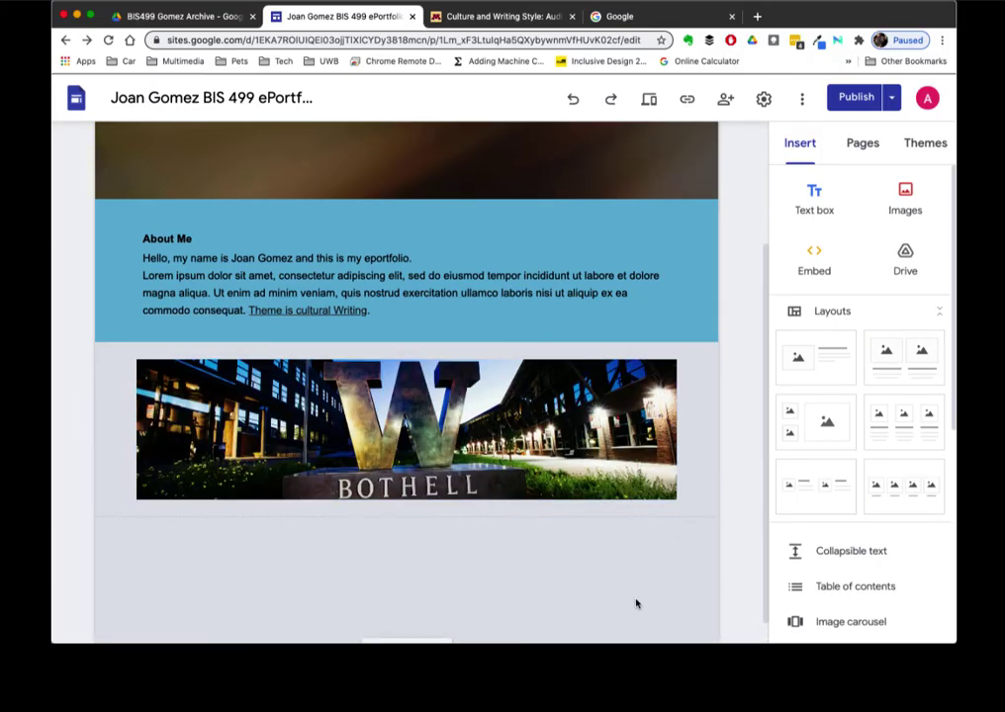
pyautogui.scroll(-1, 624, 589)
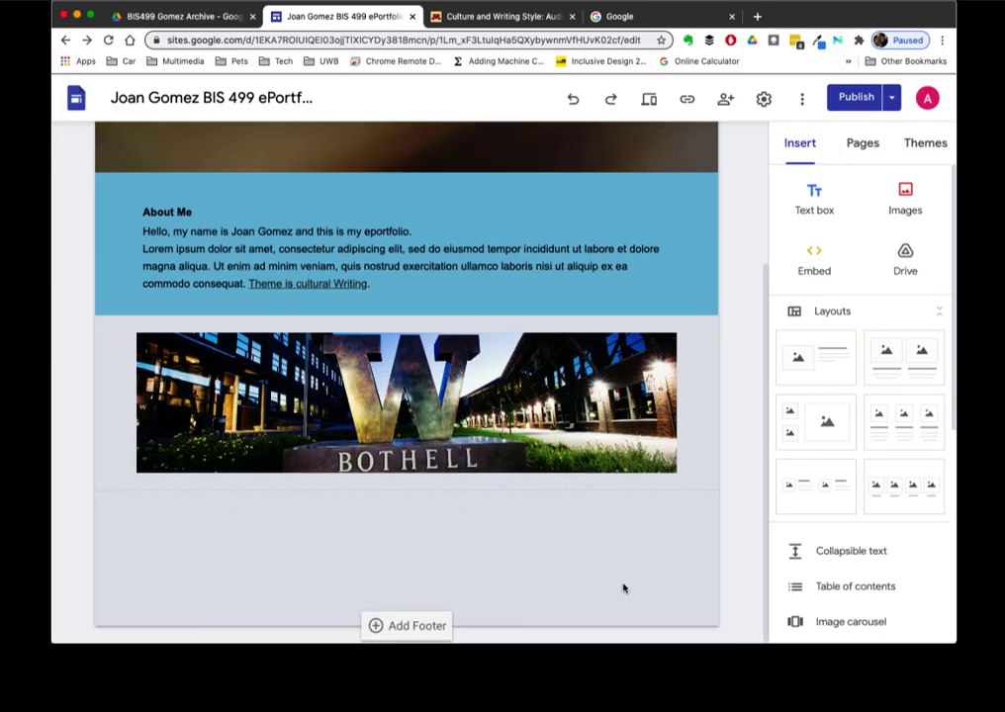
# - Add a text box below the photo containing the pasted Sed ut perspiciatis paragraph
pyautogui.click(814, 198)
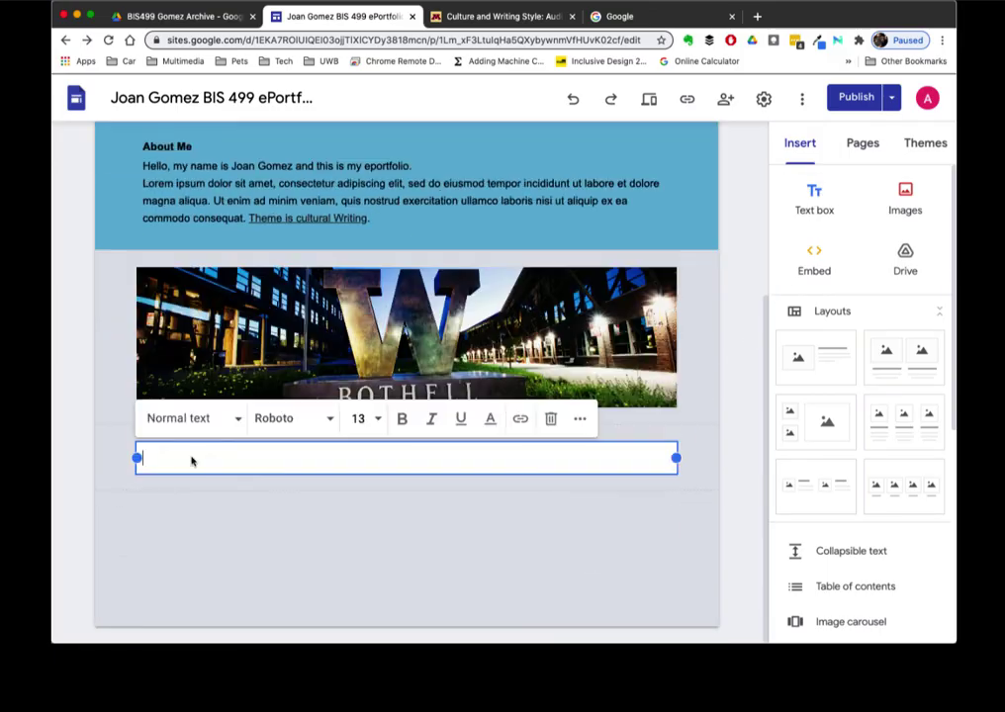
pyautogui.write('Sed ut perspiciatis unde omnis iste natus error sit voluptatem accusantium doloremque laudantium, totam rem aperiam, eaque ipsa quae ab illo inventore veritatis et quasi architecto beatae vitae dicta sunt explicabo. Nemo enim ipsam voluptatem quia voluptas sit aspernatur aut odit aut fugit, sed quia consequuntur magni dolores eos qui ratione voluptatem sequi nesciunt. Neque porro quisquam est, qui dolorem ipsum quia dolor sit amet, consectetur, adipisci velit, sed quia non numquam eius modi tempora incidunt ut labore et dolore magnam aliquam quaerat voluptatem. Ut enim ad minima veniam, quis nostrum exercitationem ullam corporis suscipit laboriosam, nisi ut aliquid ex ea commodi consequatur? Quis autem vel eum iure reprehenderit qui in ea voluptate velit esse quam nihil molestiae consequatur, vel illum qui dolorem eum fugiat quo voluptas nulla pariatur?')
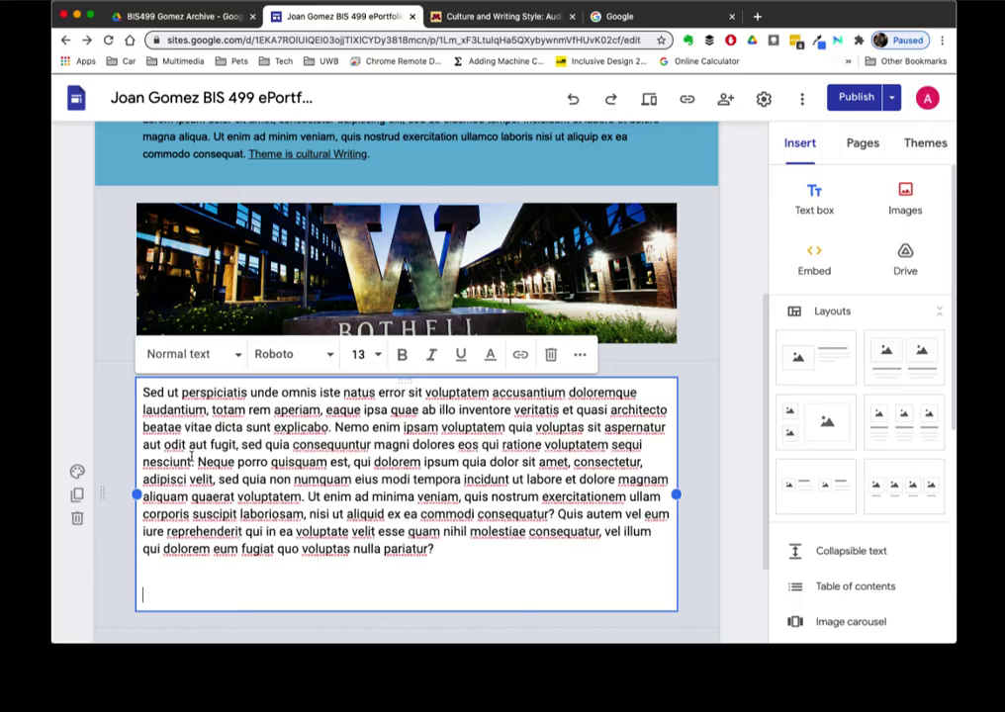
pyautogui.click(228, 602)
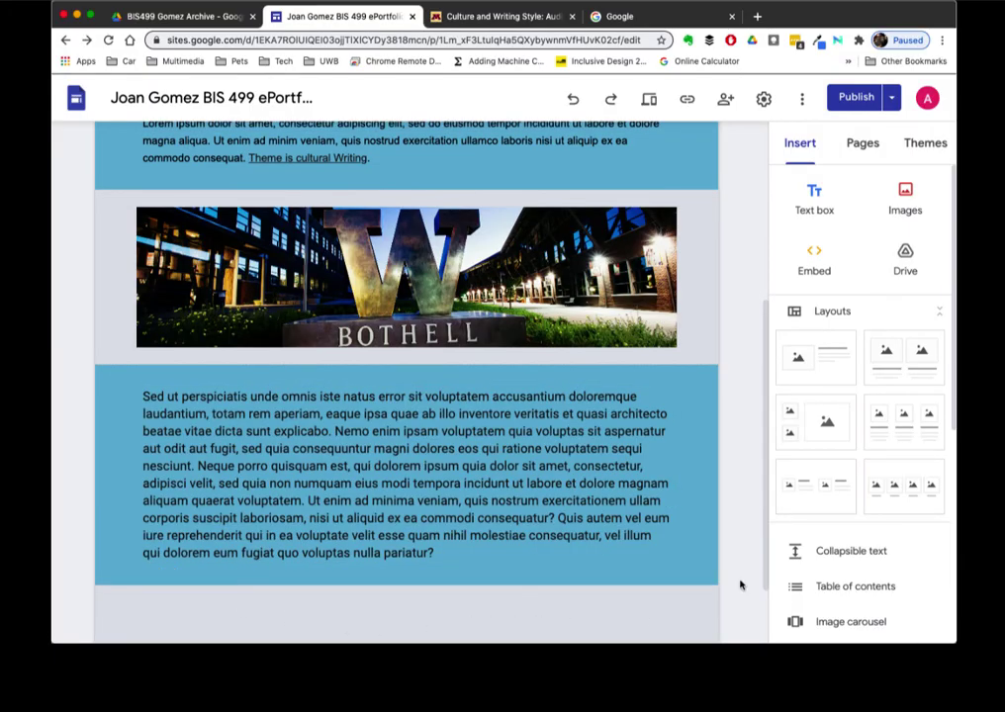
# - Set the photo section's background to the blue Emphasis 2 style
pyautogui.moveTo(708, 327)
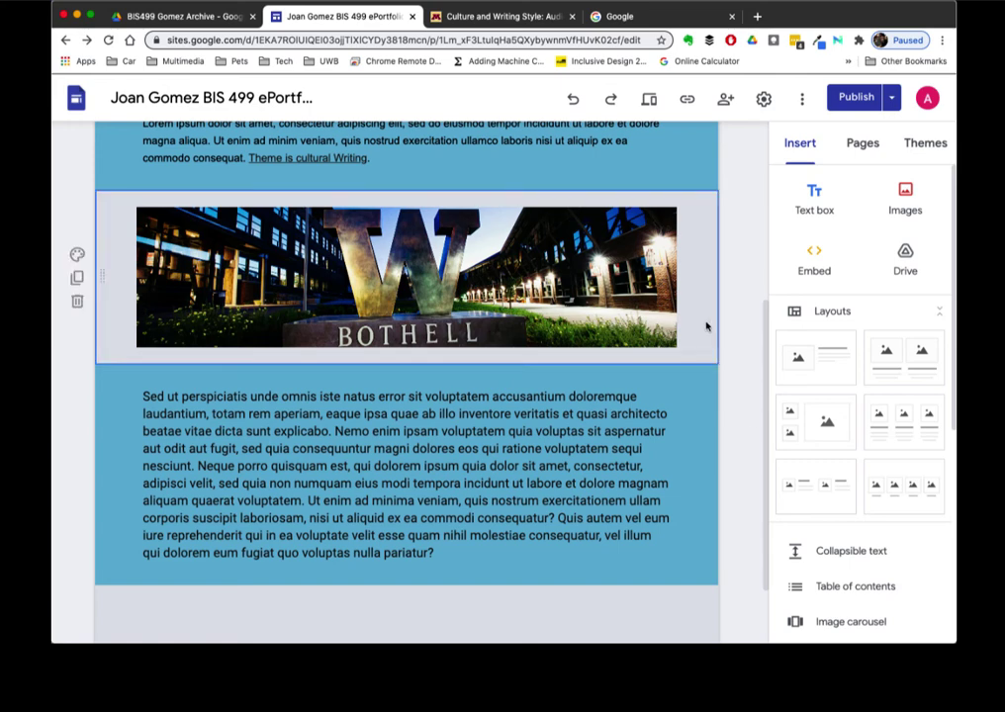
pyautogui.click(75, 255)
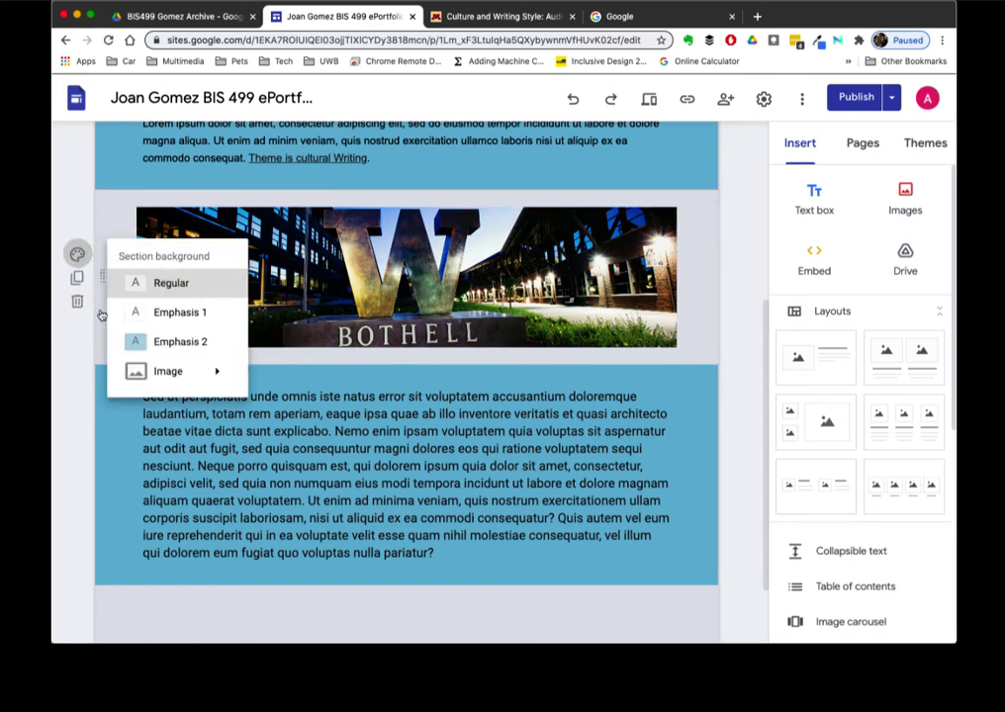
pyautogui.click(137, 342)
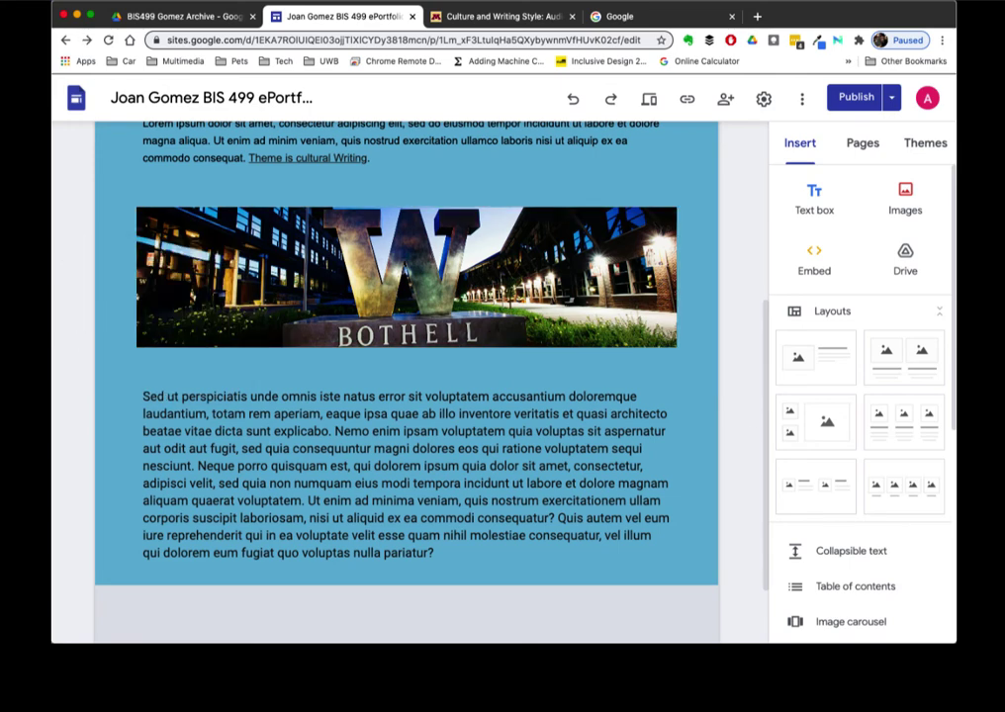
pyautogui.scroll(2, 694, 312)
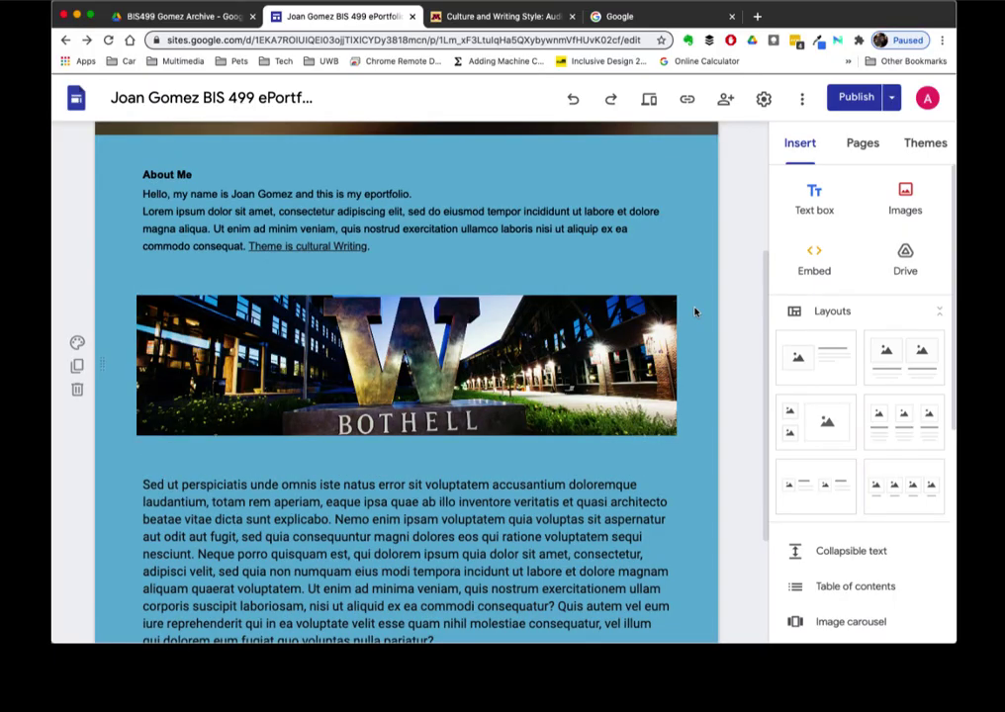
# - Give the Bothell photo the alt text 'University of Washington Bothell iconic W'
pyautogui.click(482, 342)
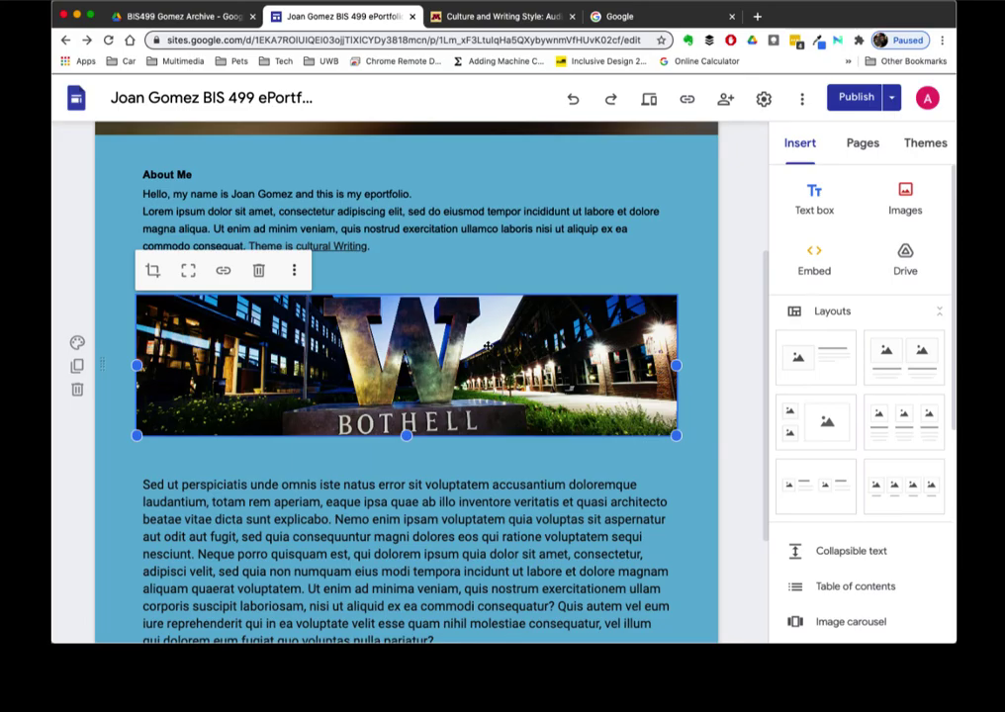
pyautogui.click(294, 270)
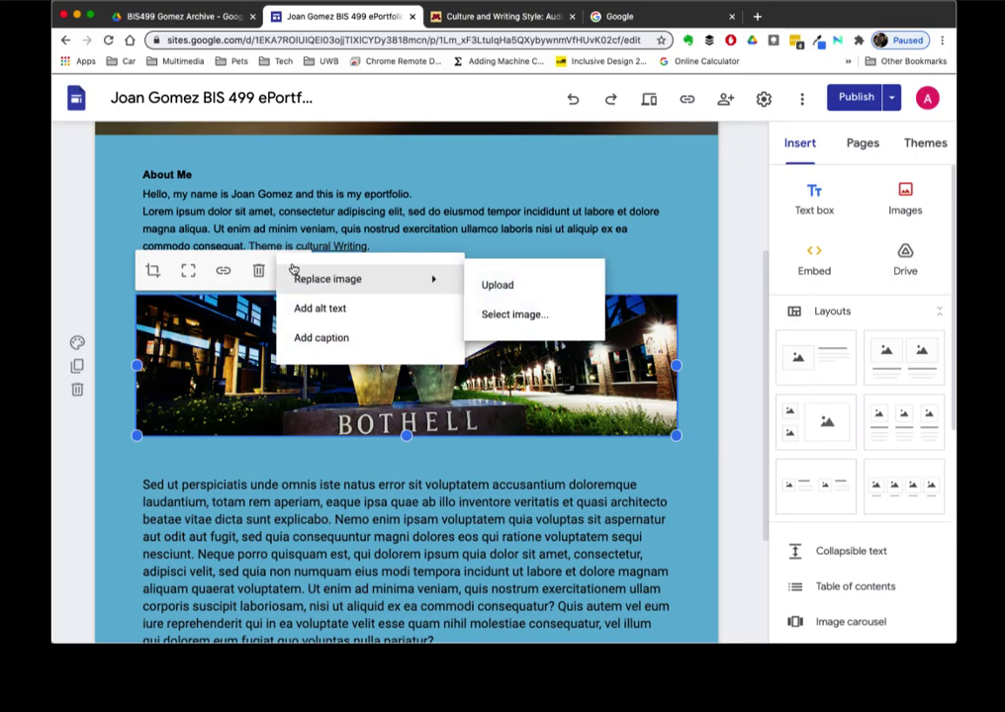
pyautogui.click(306, 309)
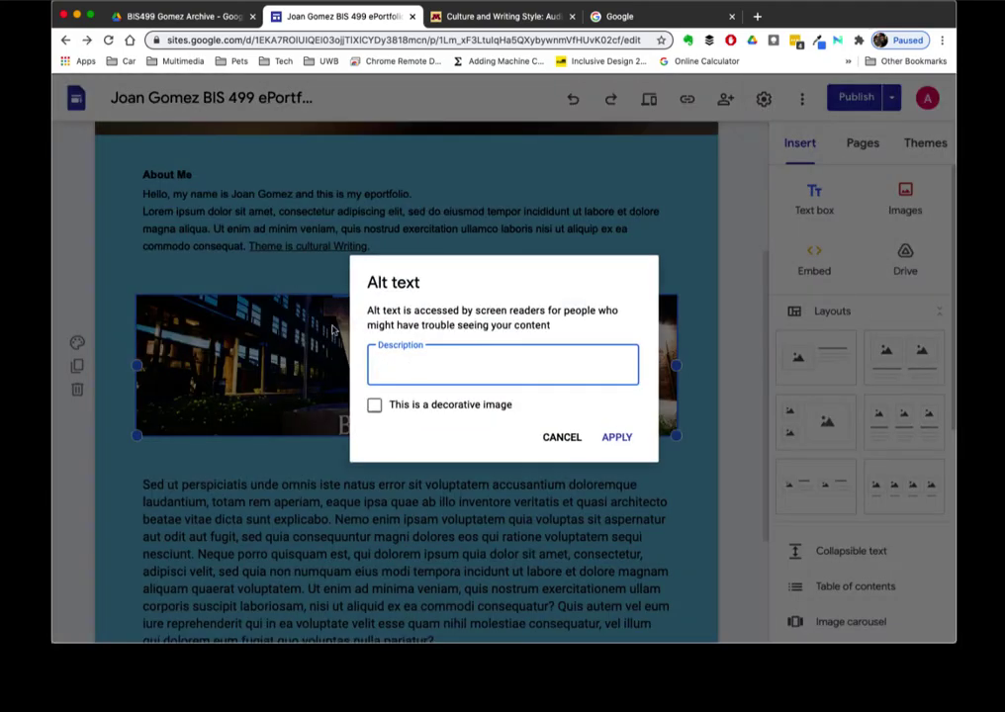
pyautogui.write('University of Washington Bothell iconic W')
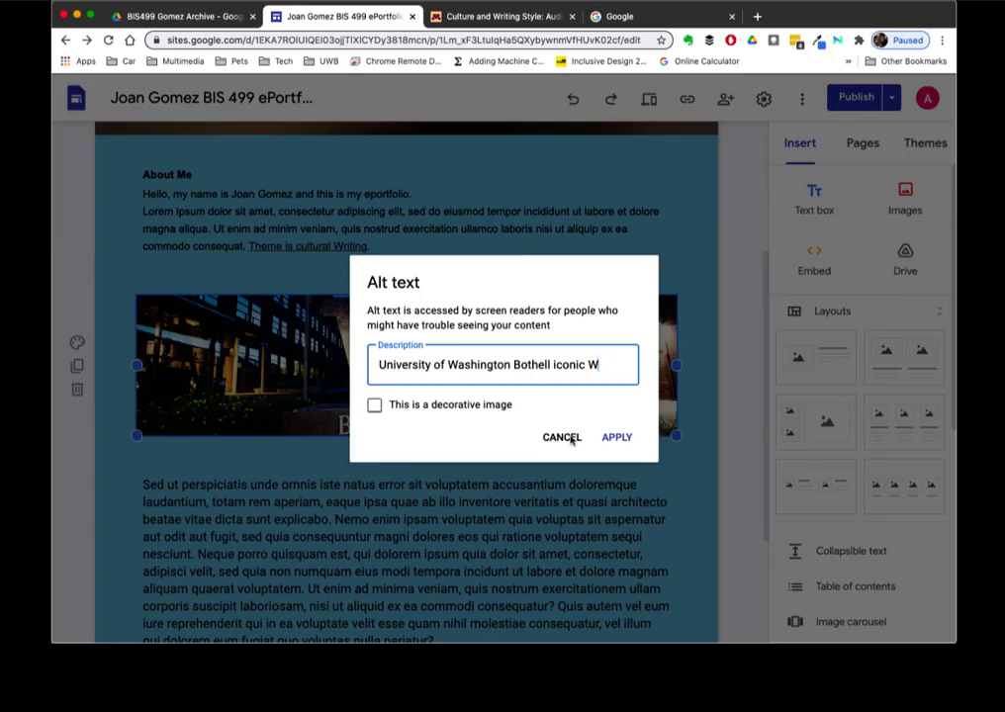
pyautogui.click(617, 442)
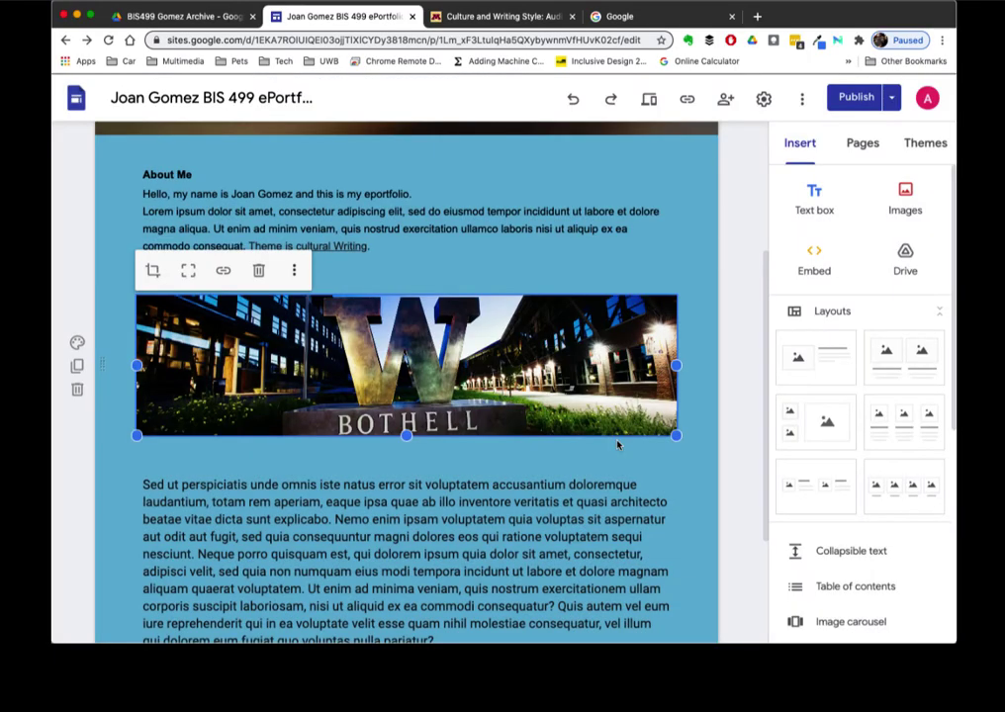
pyautogui.click(618, 444)
pyautogui.click(905, 197)
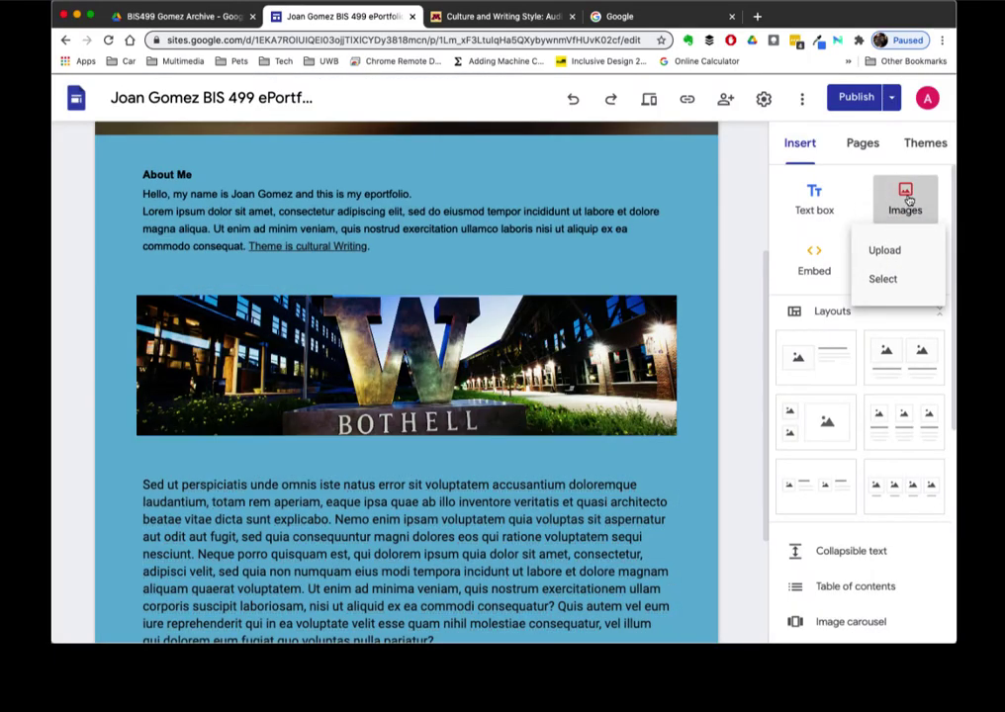
# - Insert the photo of the woman at a laptop from the BIS499 archive Images folder
pyautogui.click(882, 279)
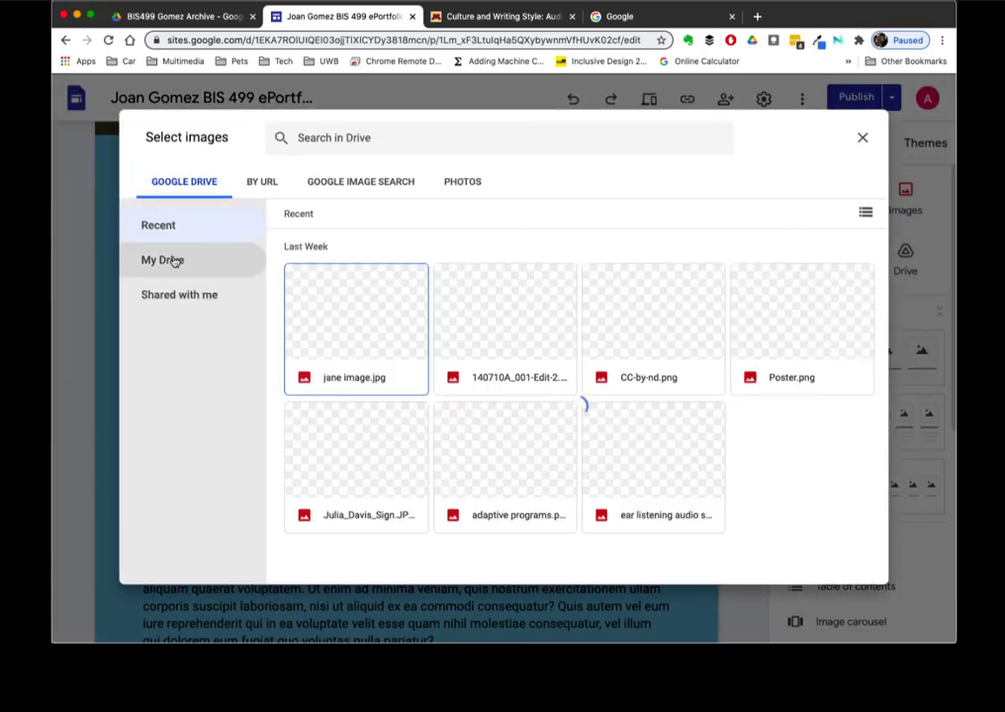
pyautogui.click(174, 261)
pyautogui.doubleClick(376, 287)
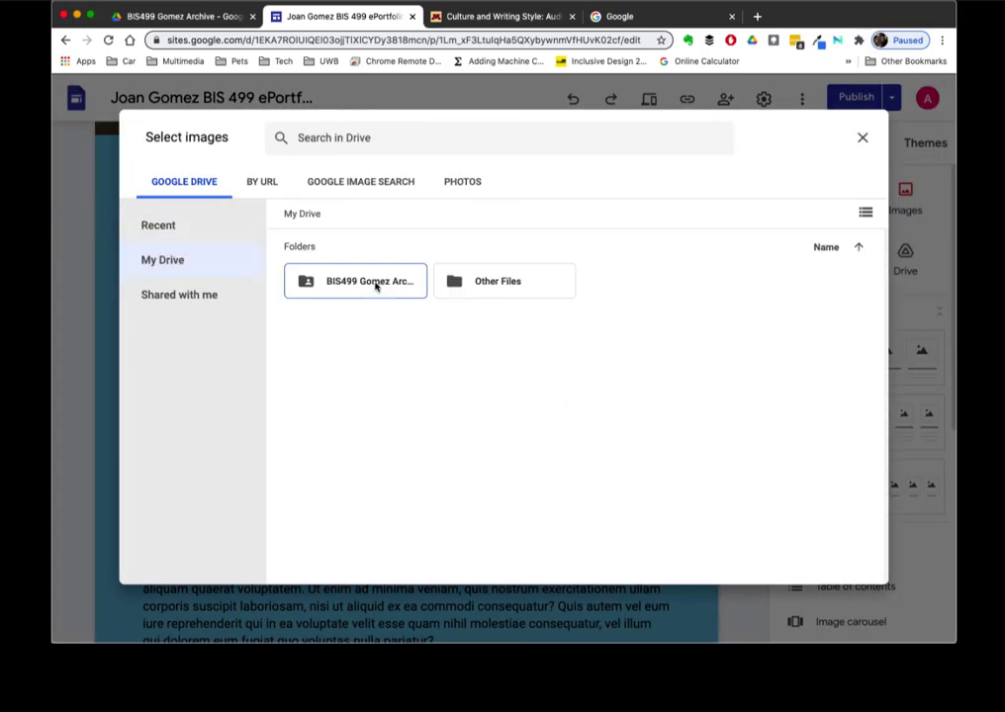
pyautogui.doubleClick(338, 285)
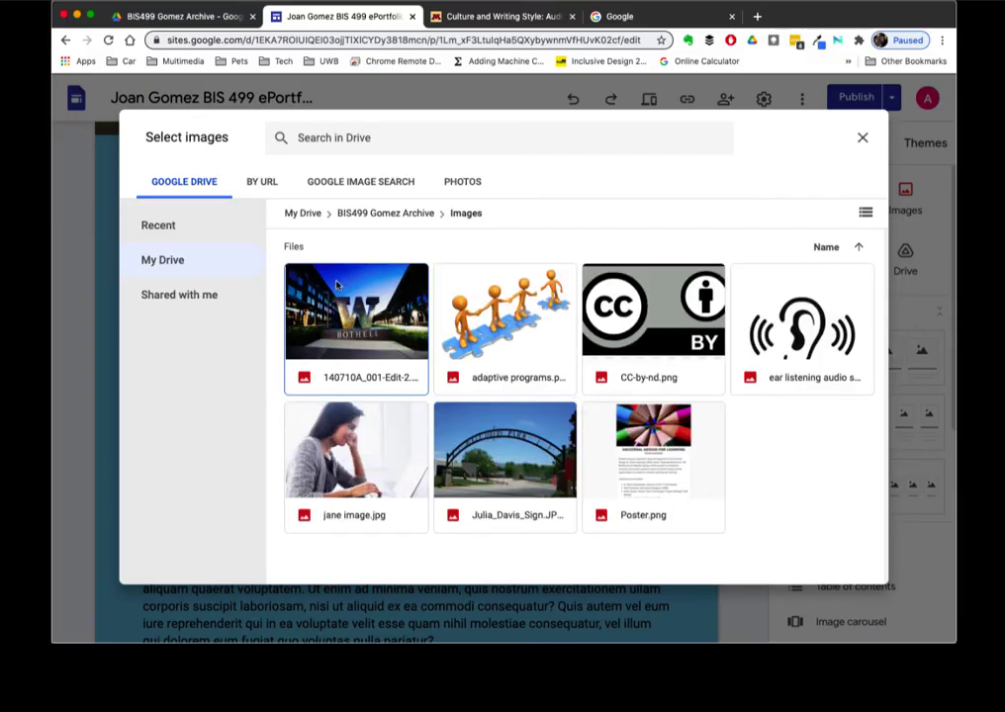
pyautogui.click(352, 437)
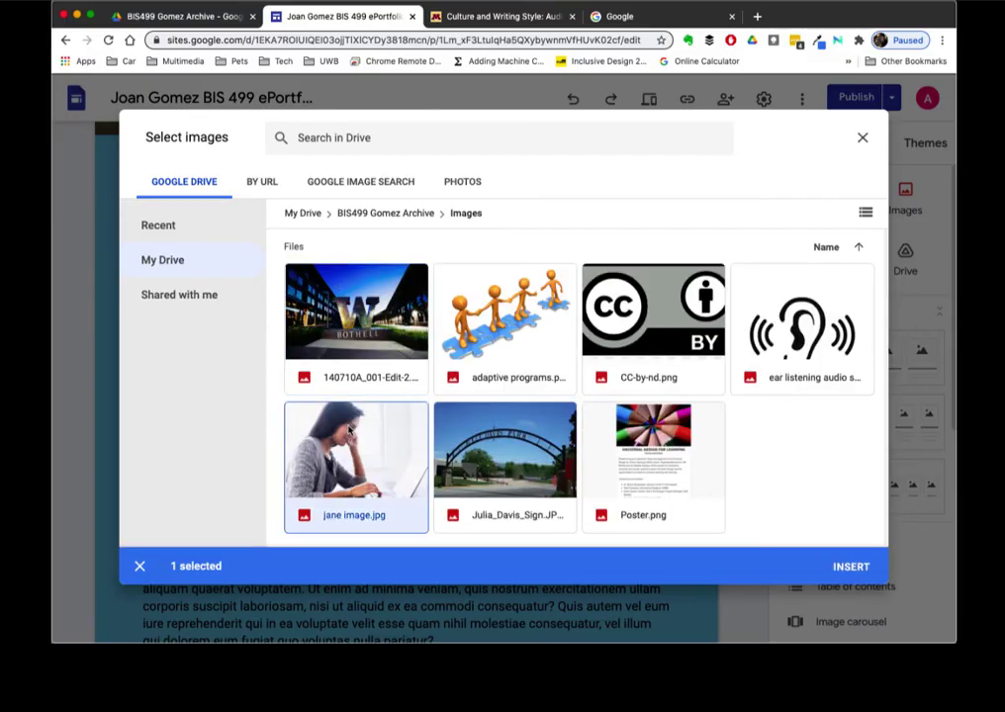
pyautogui.click(850, 566)
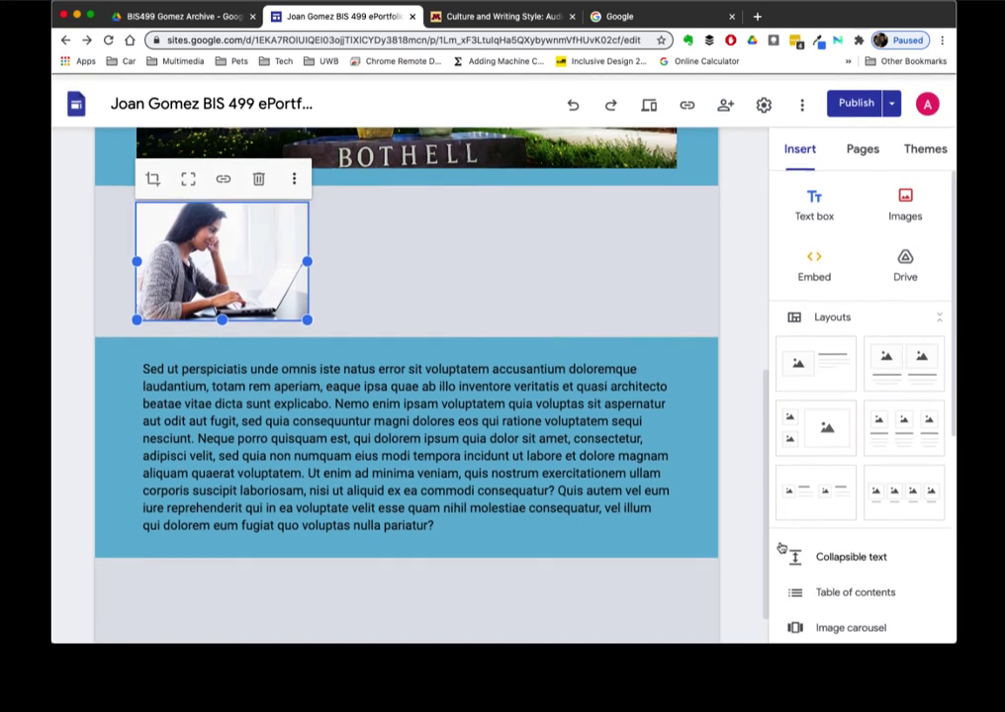
pyautogui.scroll(5, 495, 316)
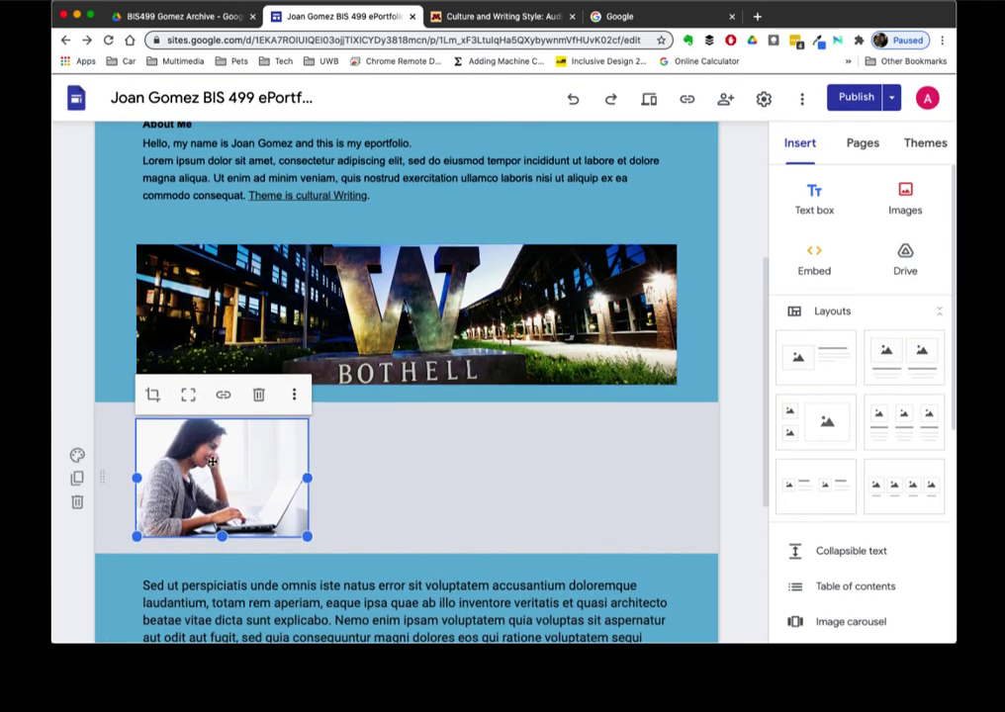
# - Move the laptop photo above the Bothell banner, to the right of the About Me text
pyautogui.moveTo(215, 484); pyautogui.dragTo(374, 212)
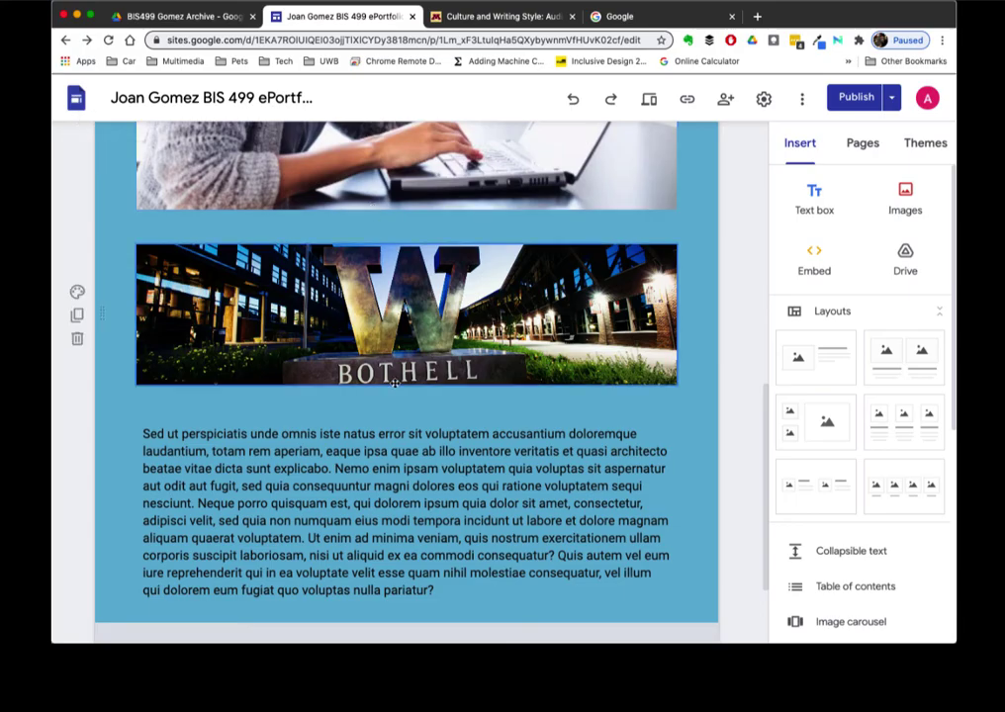
pyautogui.scroll(5, 395, 383)
pyautogui.scroll(4, 394, 384)
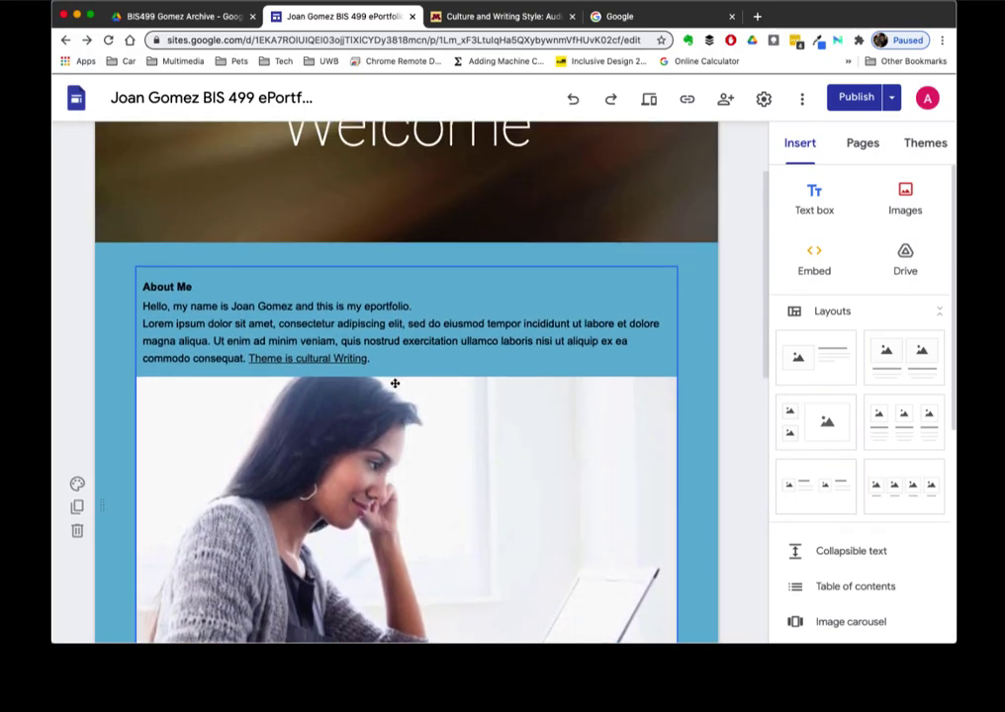
pyautogui.moveTo(397, 423); pyautogui.dragTo(331, 397)
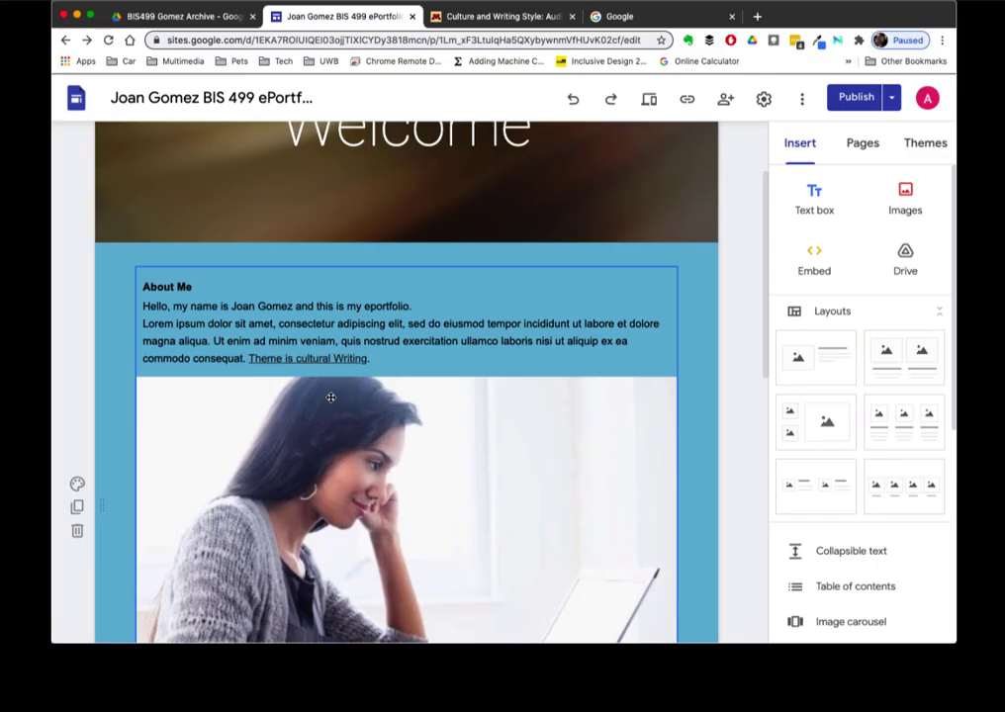
pyautogui.click(342, 488)
pyautogui.moveTo(342, 487); pyautogui.dragTo(596, 335)
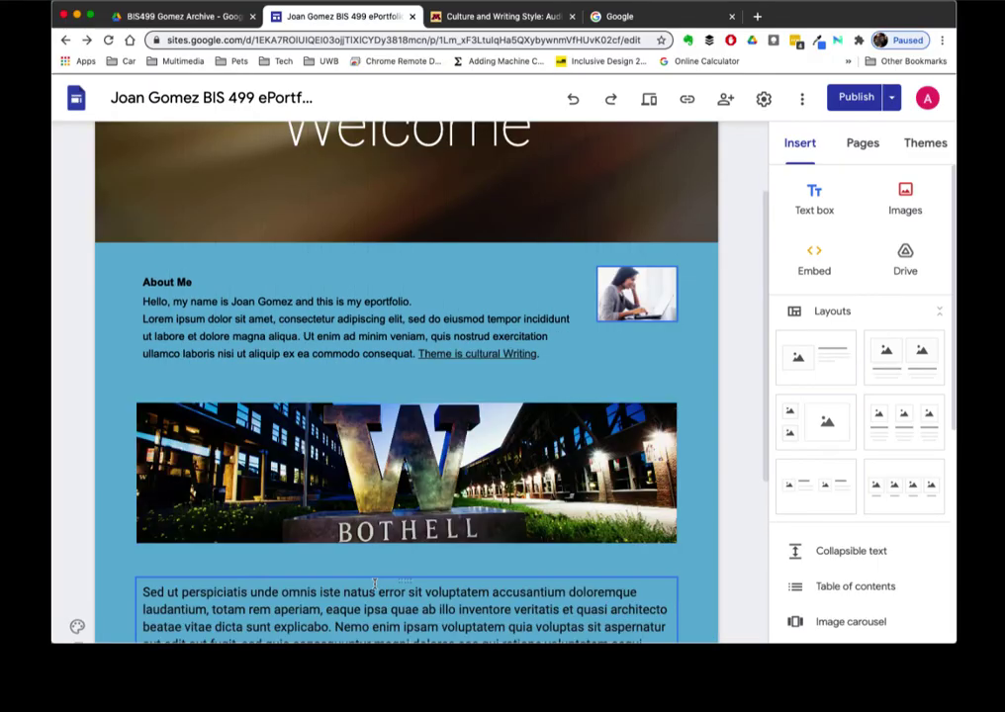
# - Enlarge the laptop photo beside the About Me text
pyautogui.click(617, 309)
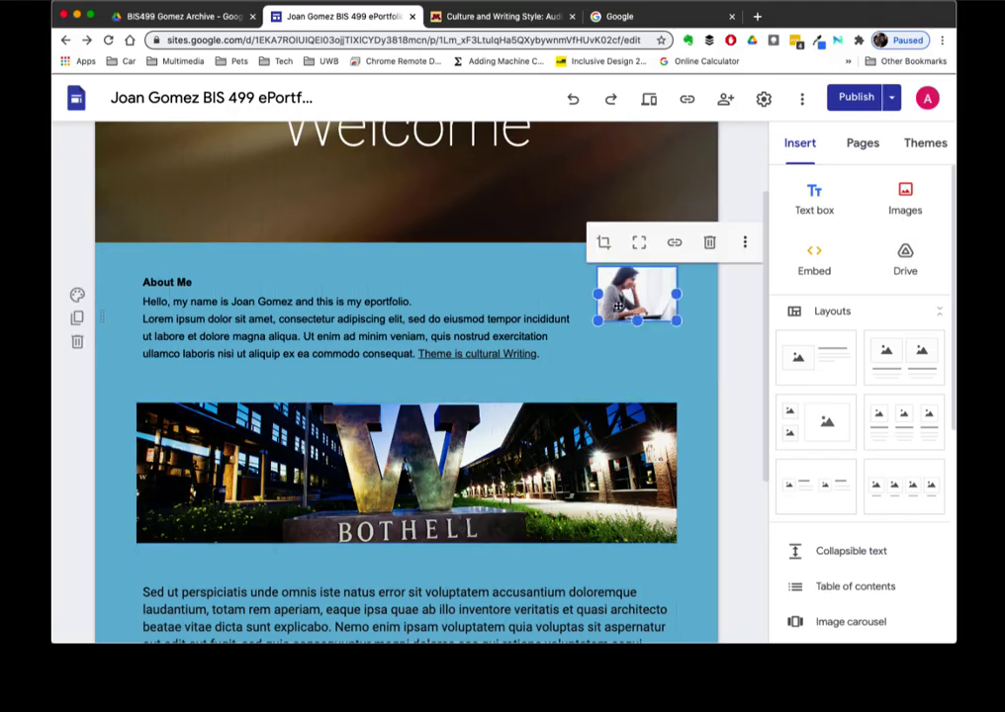
pyautogui.moveTo(598, 327); pyautogui.dragTo(506, 385)
pyautogui.scroll(-2, 562, 213)
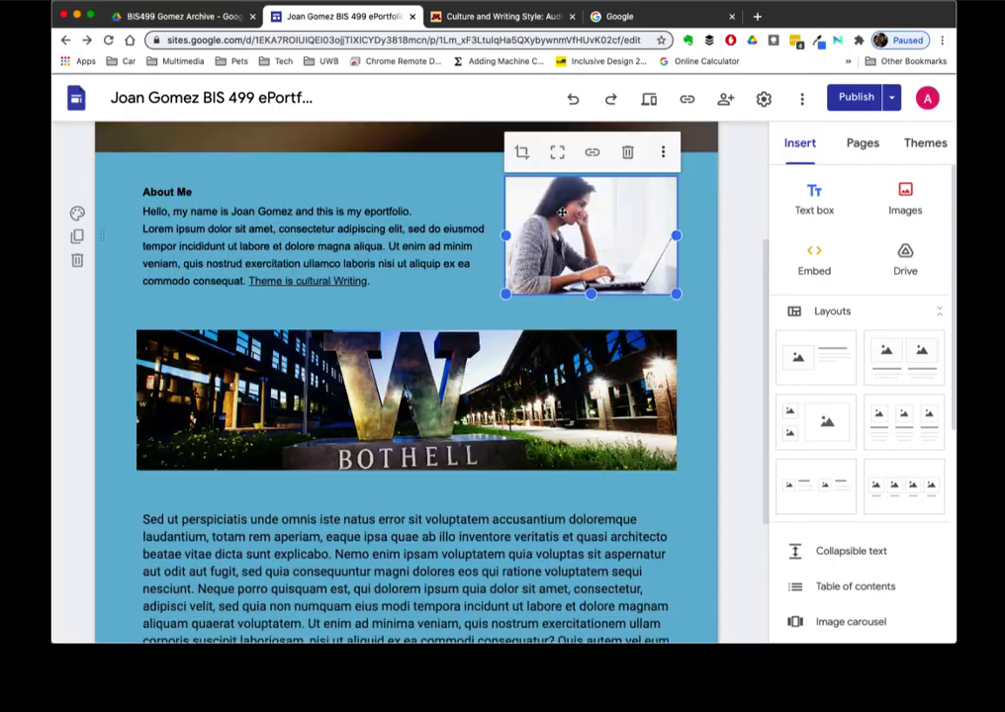
# - Give the laptop photo alt text containing the student's full name
pyautogui.click(663, 151)
pyautogui.click(559, 191)
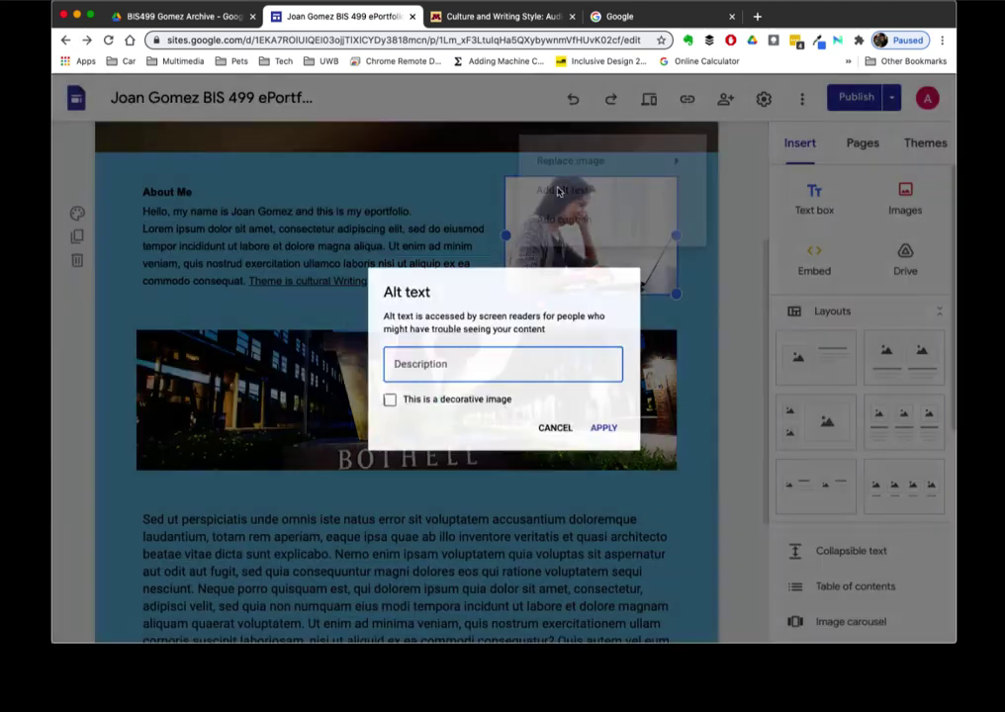
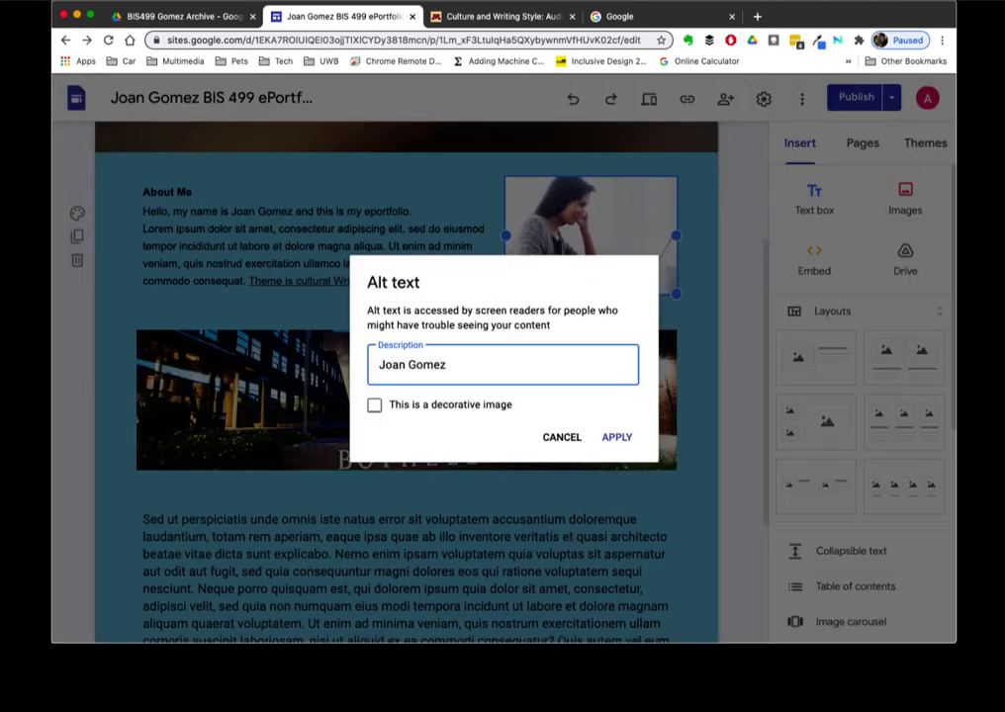
pyautogui.click(612, 445)
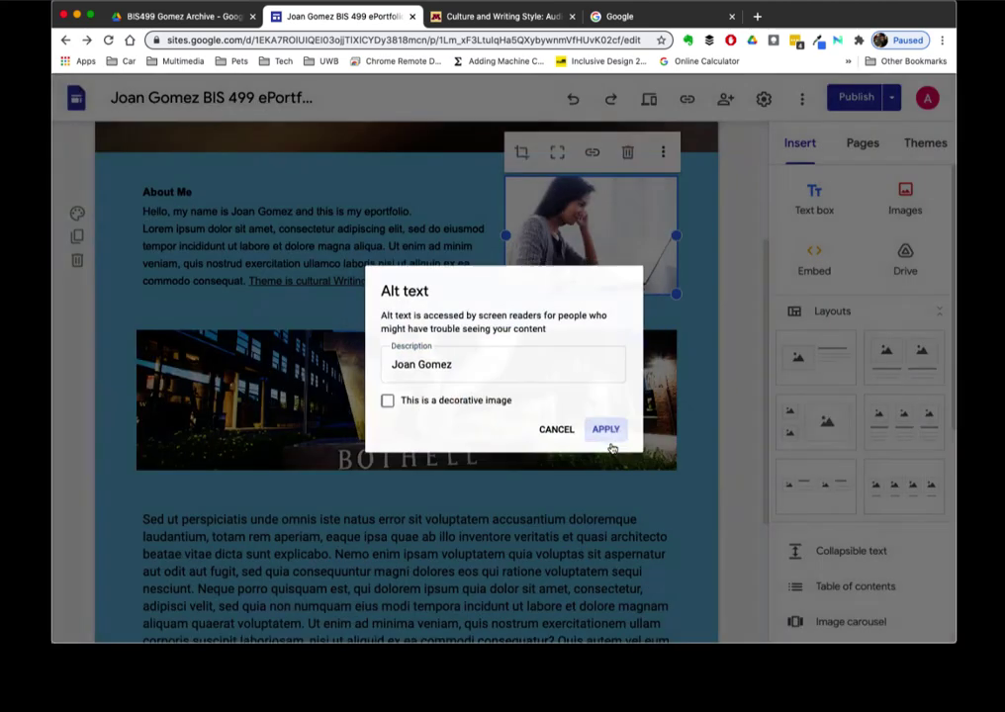
pyautogui.click(678, 509)
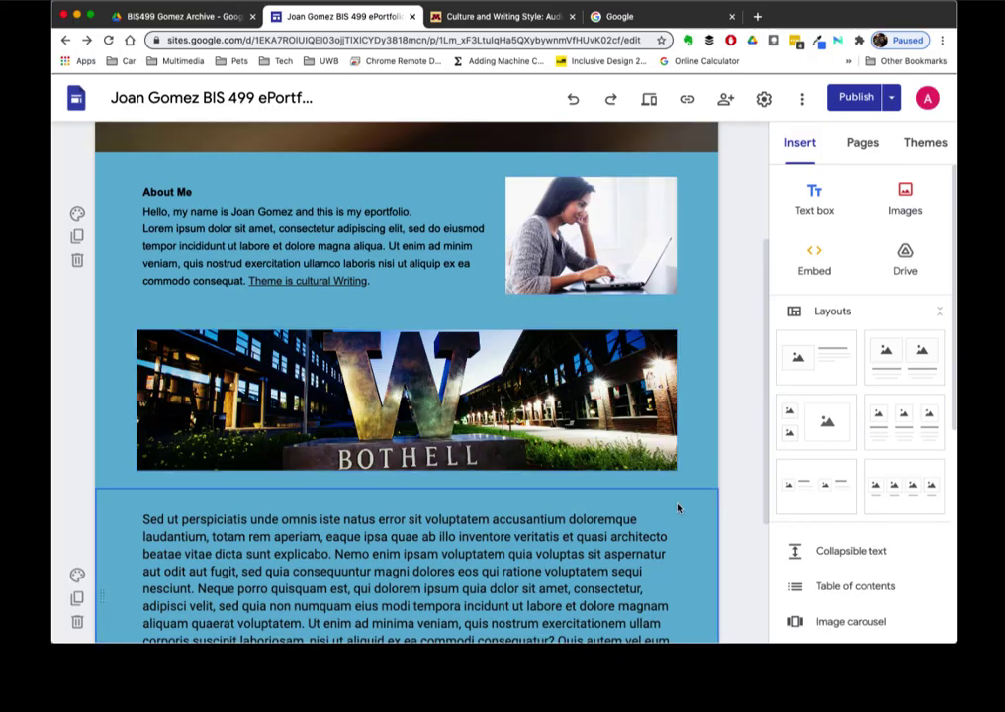
pyautogui.scroll(3, 678, 508)
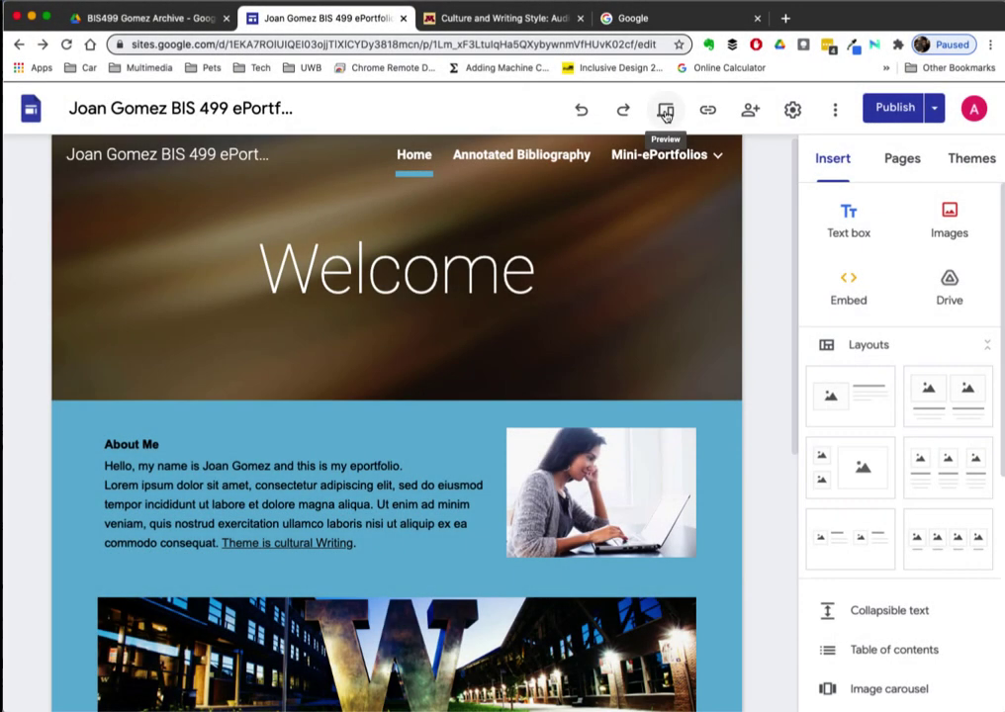
pyautogui.click(666, 112)
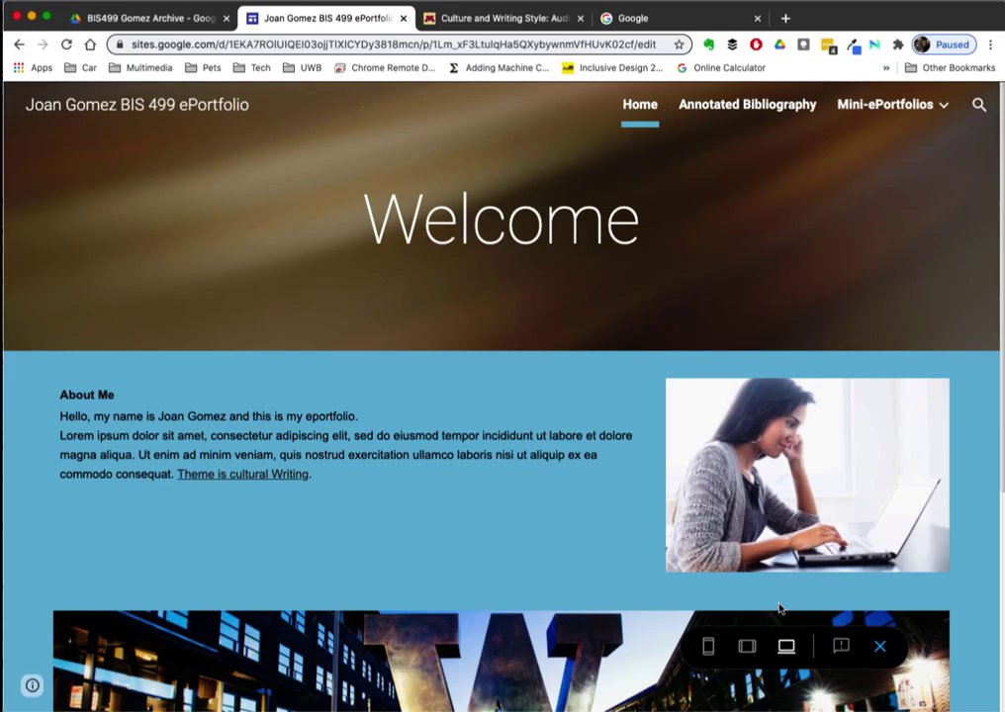
pyautogui.click(747, 649)
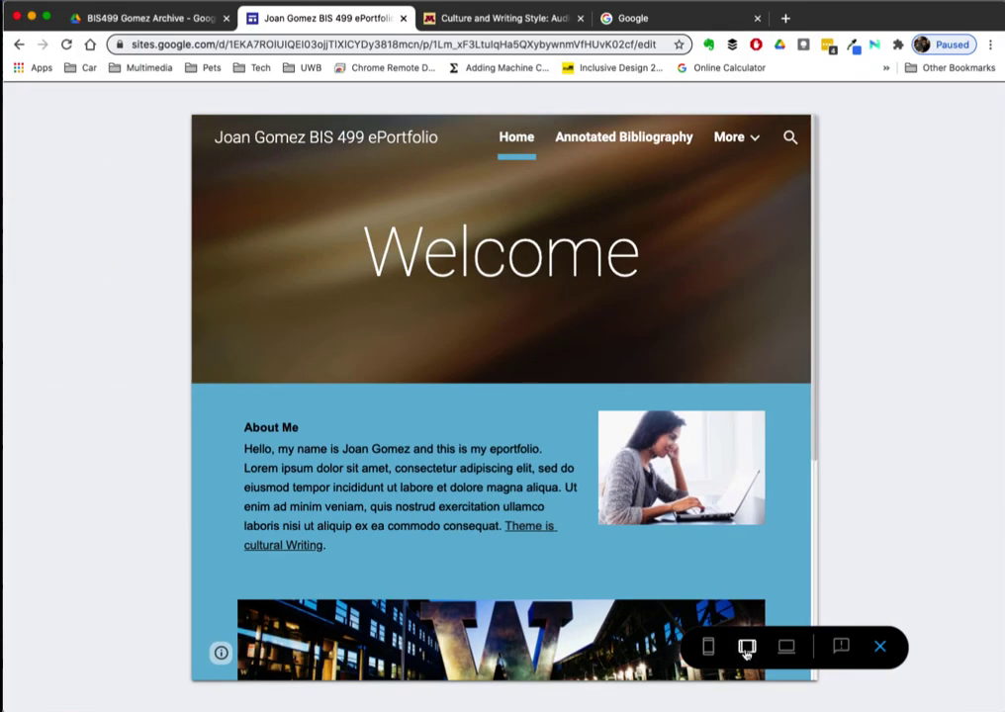
pyautogui.click(708, 648)
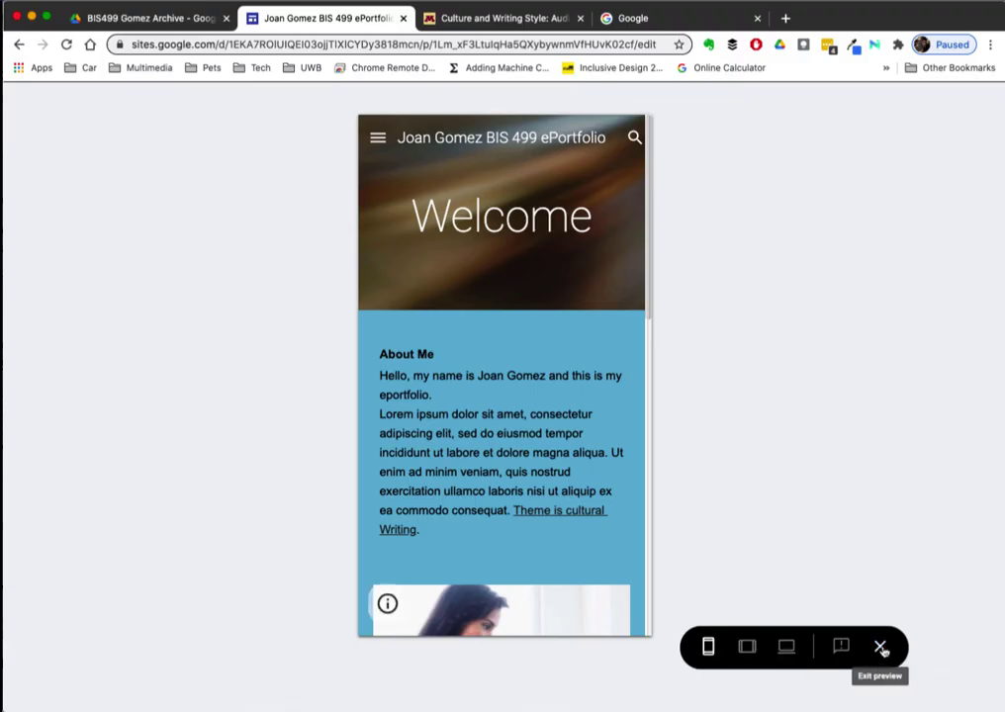
pyautogui.click(880, 647)
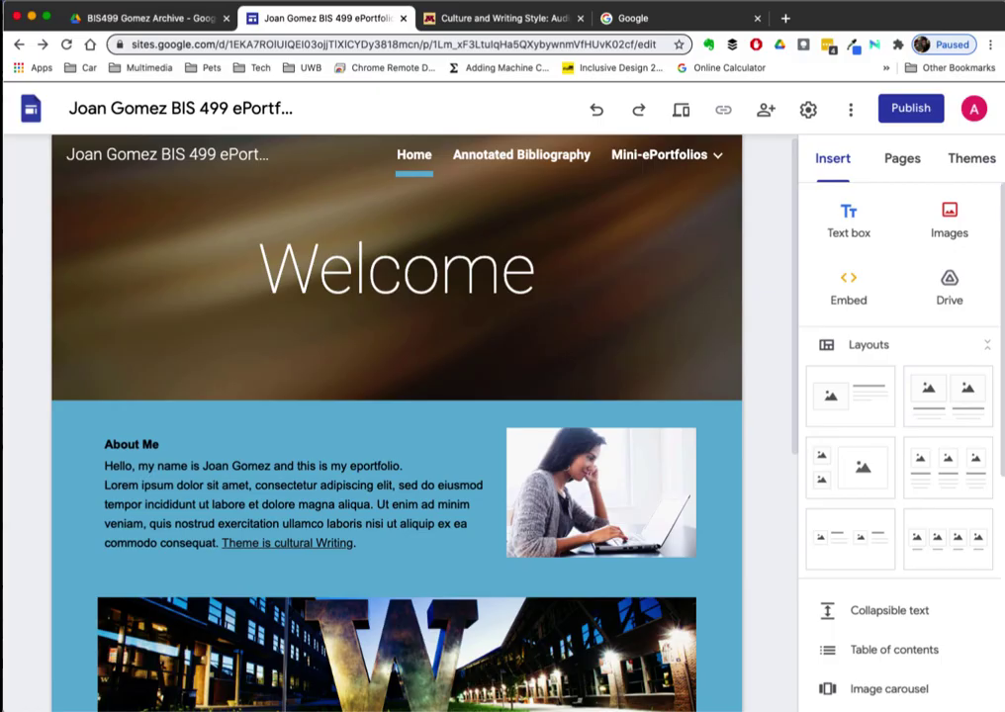
# - Publish the ePortfolio at its sites.google.com address with viewing set to Anyone
pyautogui.click(911, 108)
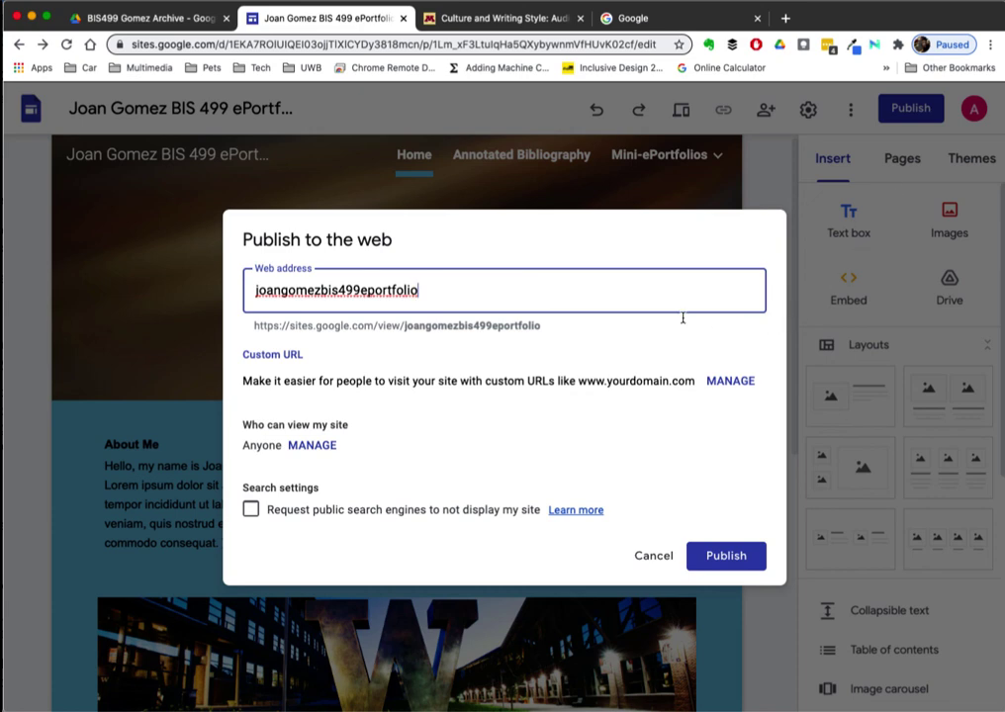
pyautogui.moveTo(541, 326); pyautogui.dragTo(251, 329)
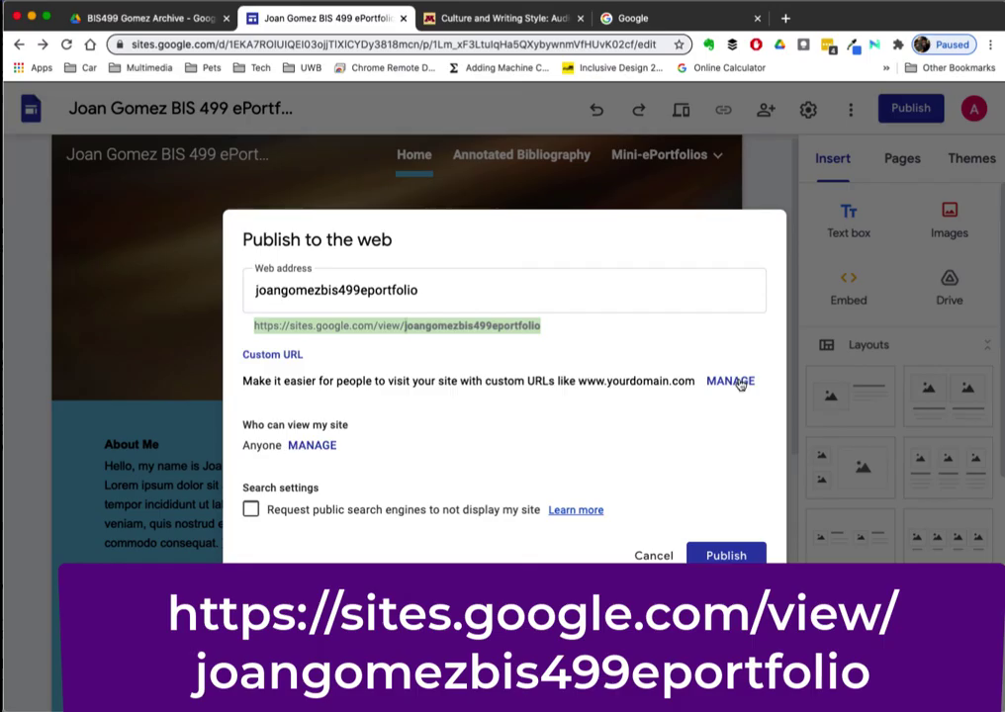
pyautogui.click(310, 447)
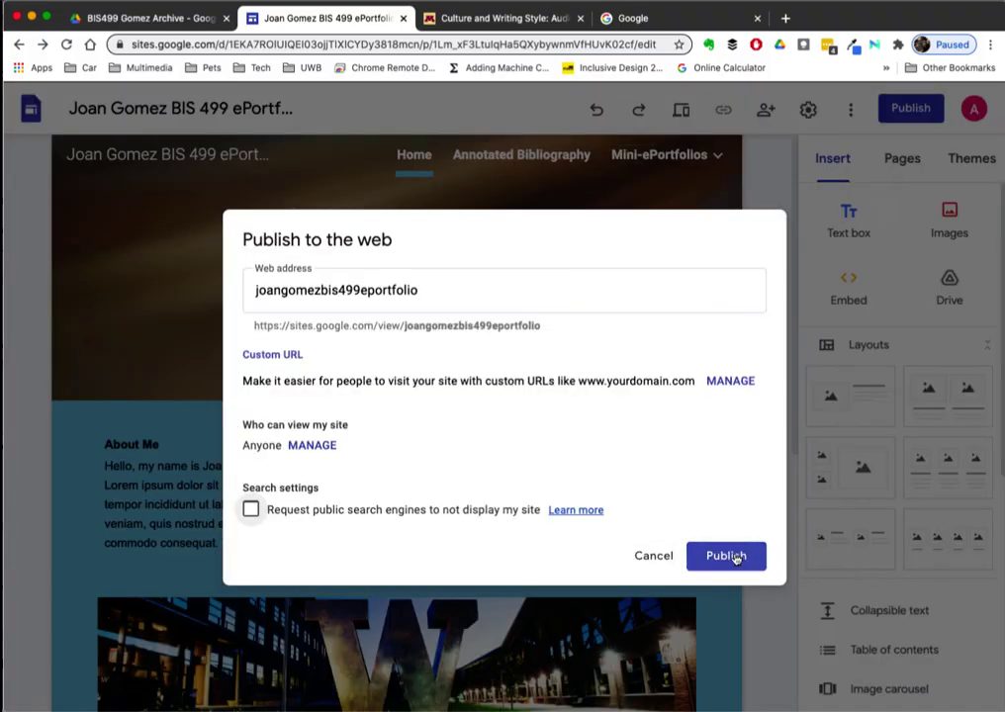
pyautogui.click(728, 556)
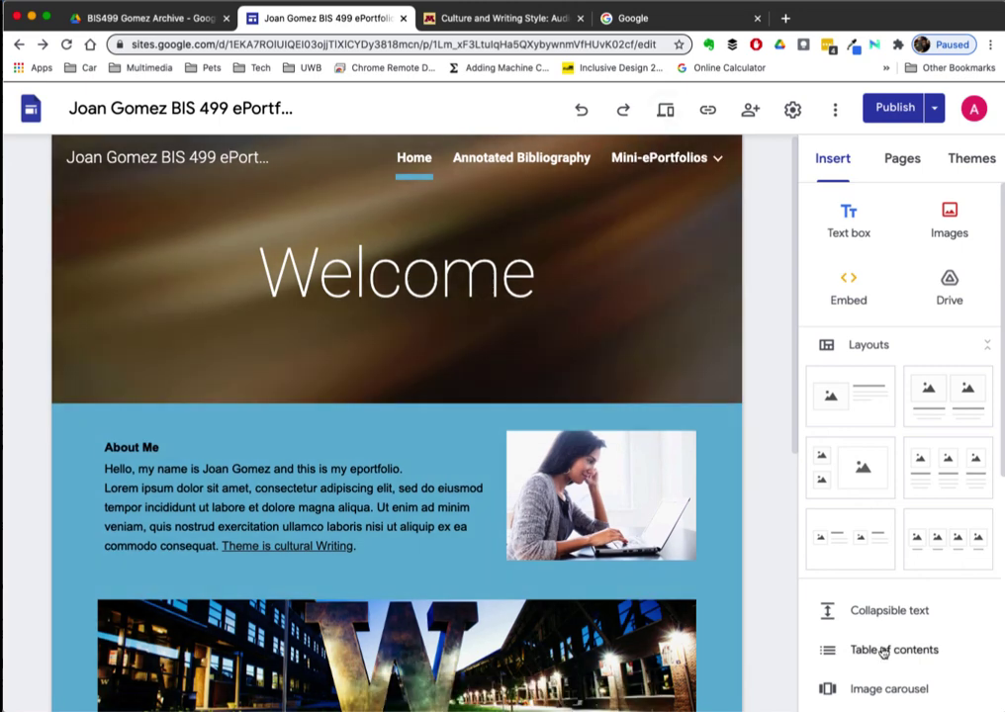
# - View the published site in a new tab, scroll through it, and return to the editor
pyautogui.click(936, 109)
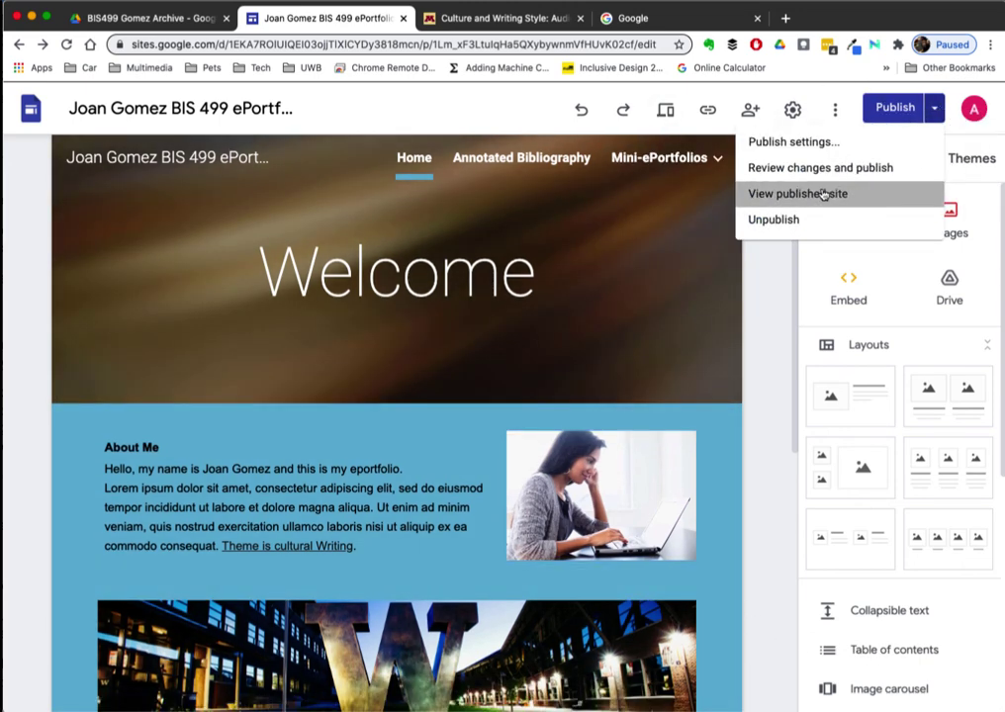
pyautogui.click(826, 193)
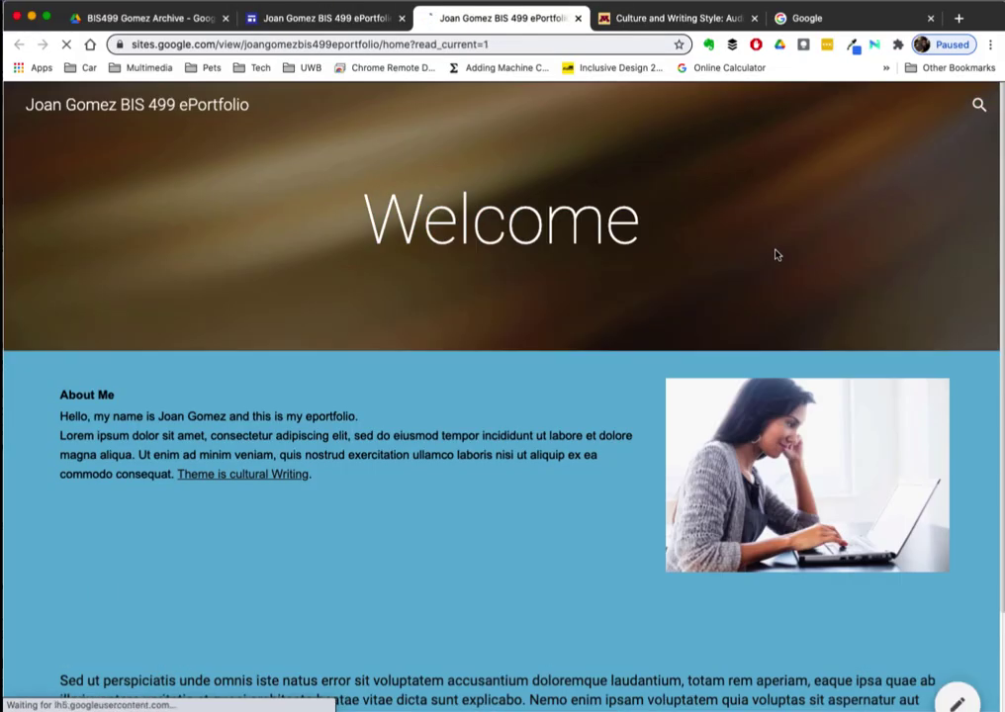
pyautogui.scroll(-4, 775, 254)
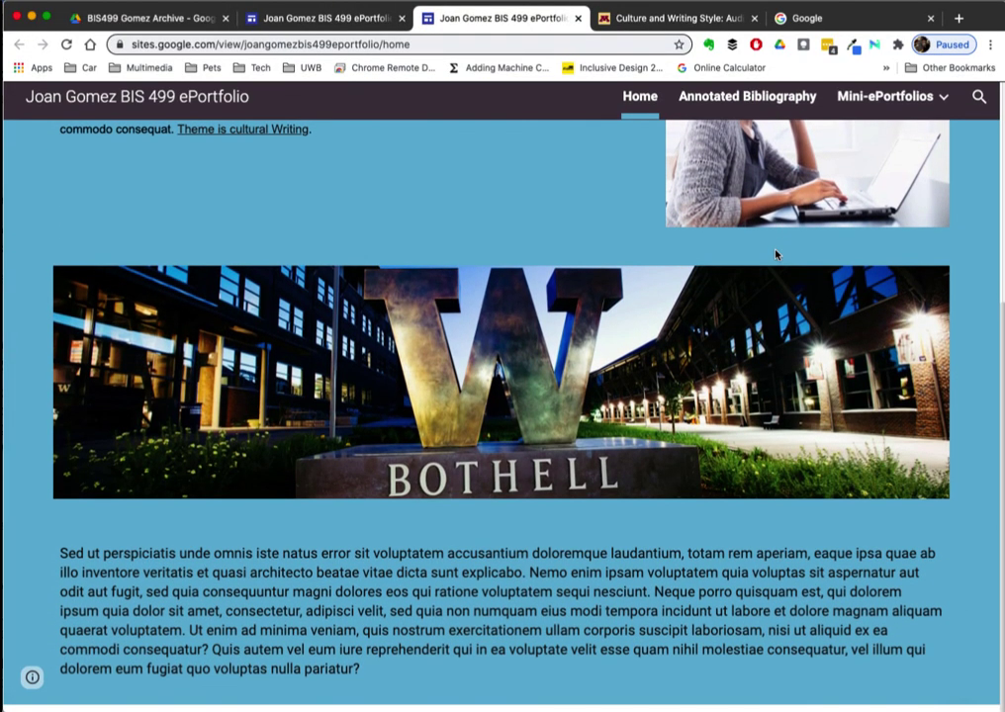
pyautogui.scroll(5, 776, 254)
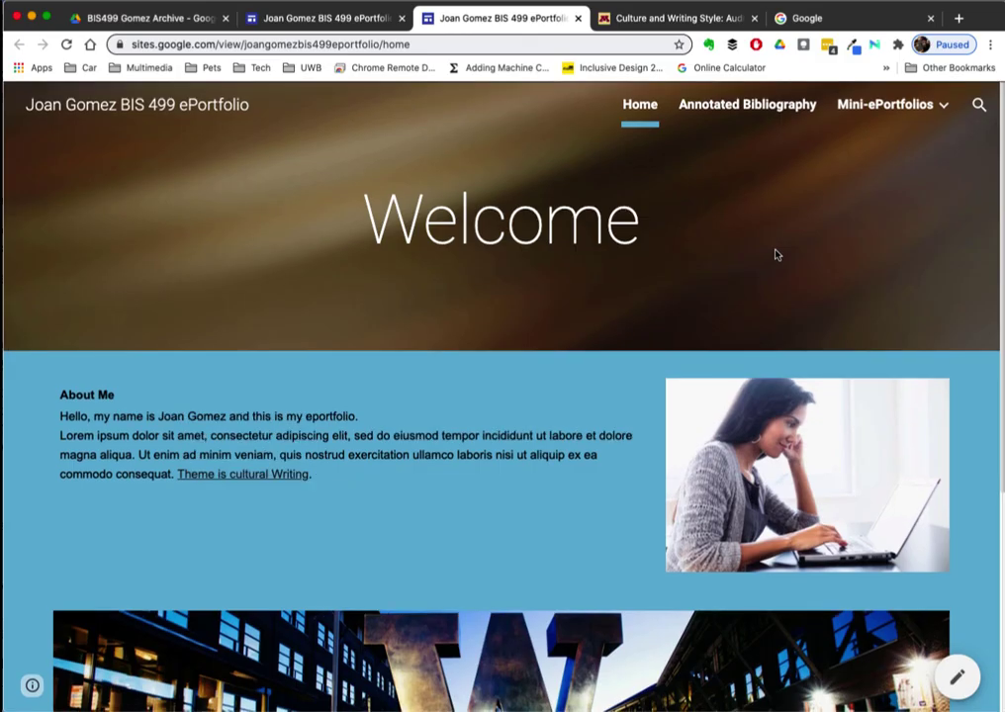
pyautogui.click(320, 19)
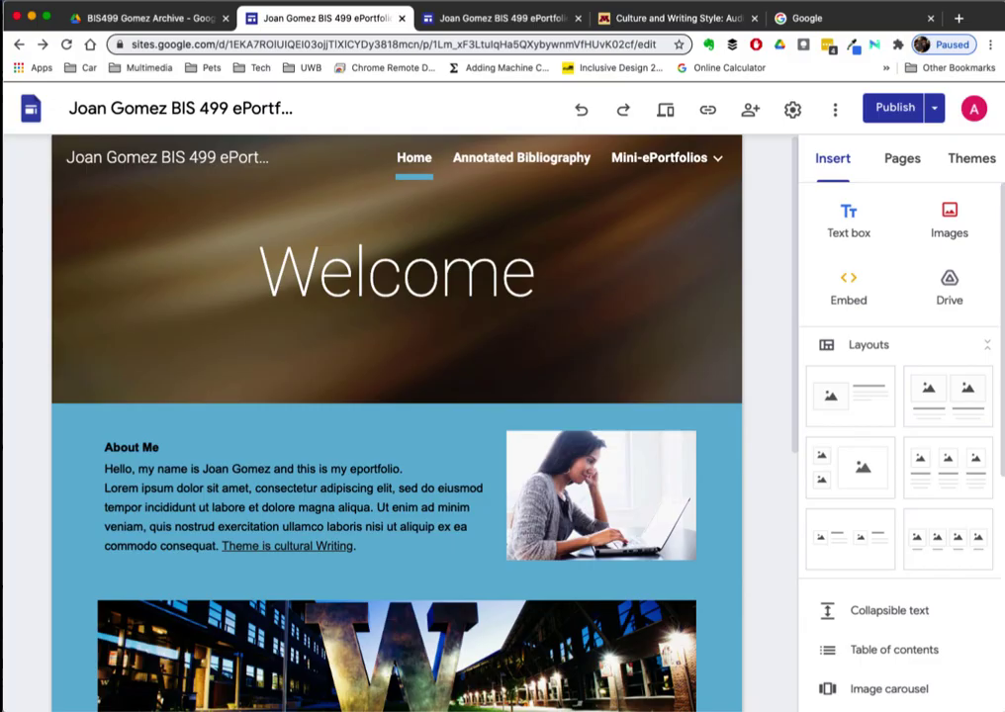
# - Copy the published site's link from the Published site link dialog
pyautogui.click(709, 110)
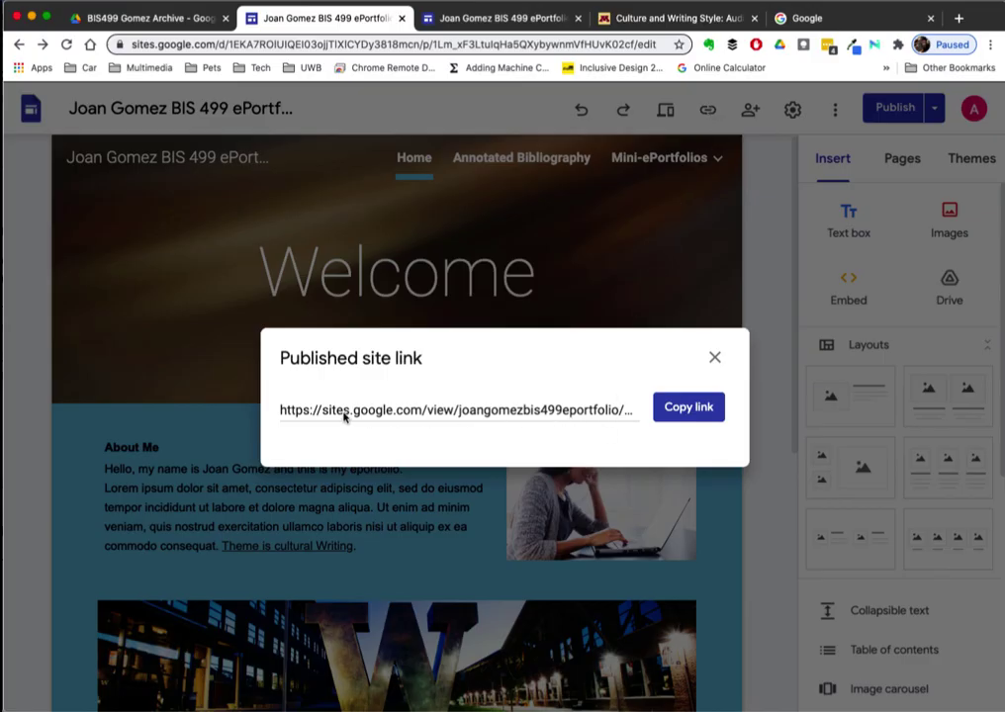
pyautogui.click(687, 412)
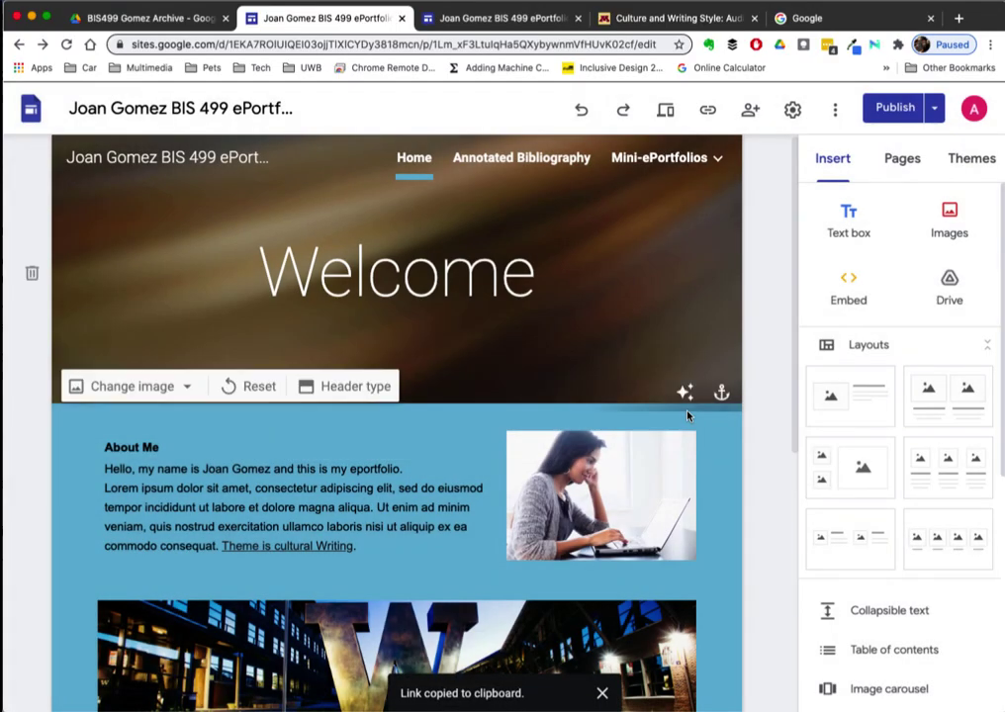